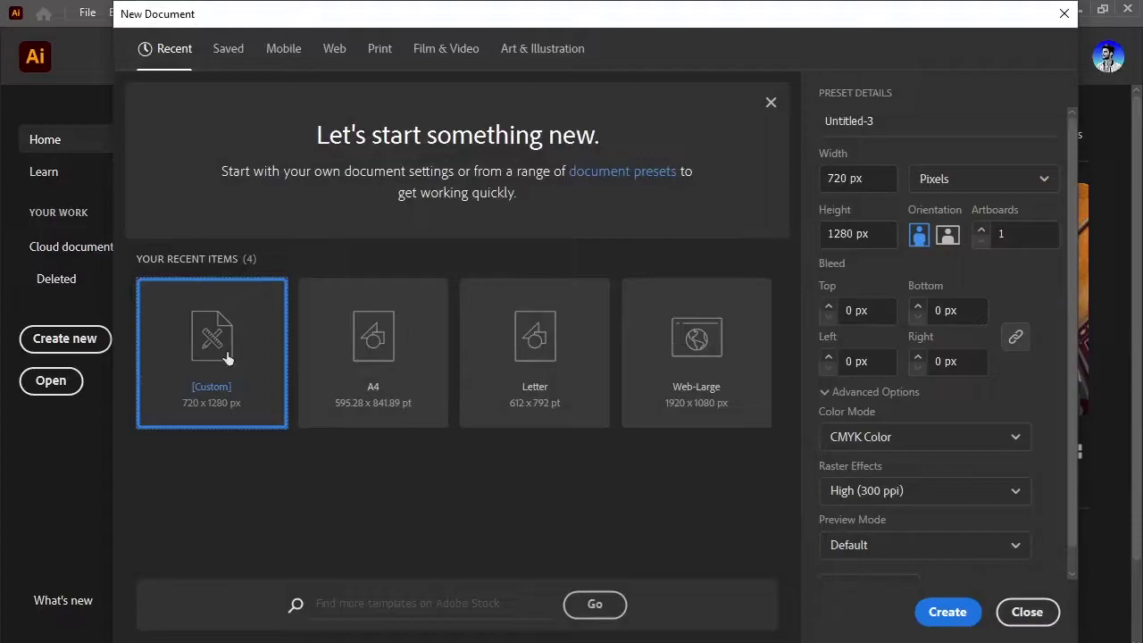
Create a new 720 x 1280 px portrait document, Untitled-3
left_click_drag(841, 179, 826, 182)
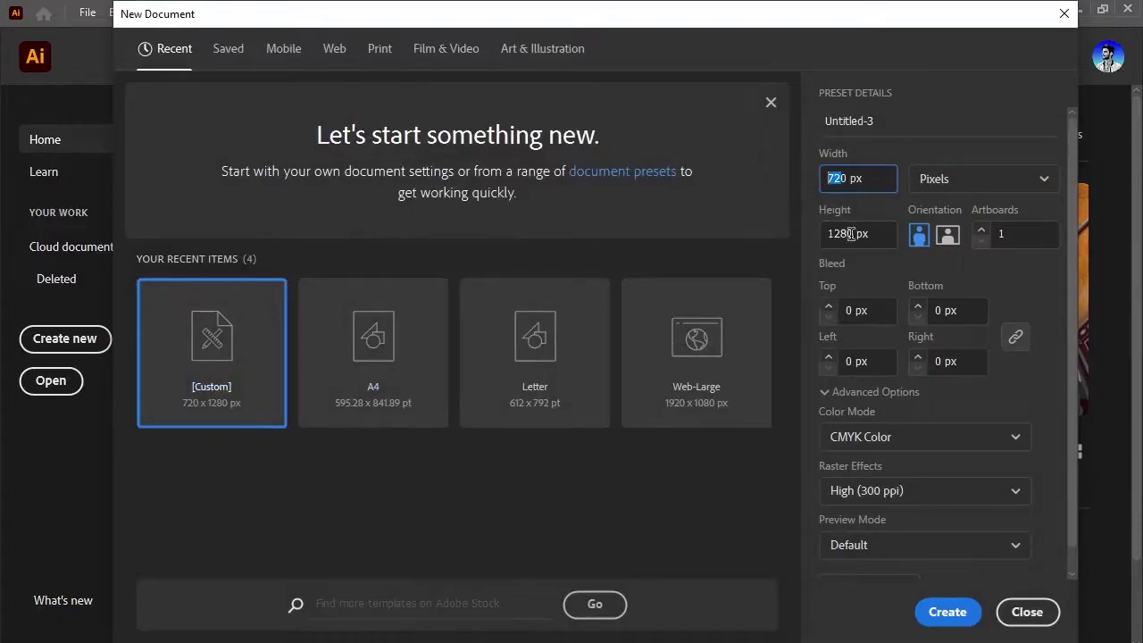
left_click_drag(850, 233, 820, 233)
left_click(950, 613)
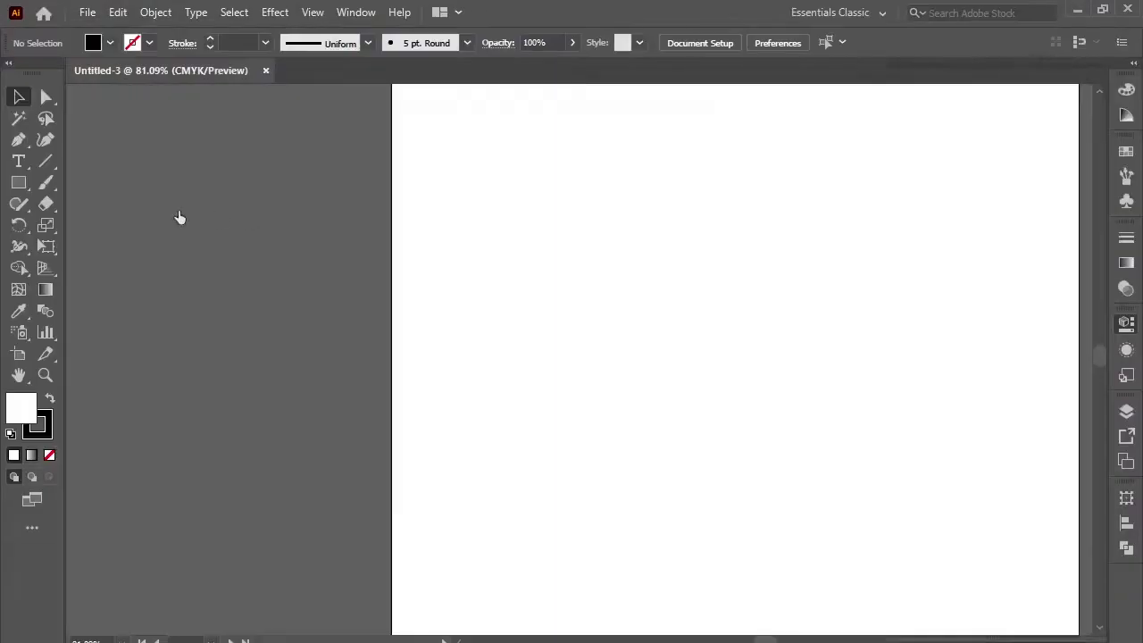
key("ctrl+n")
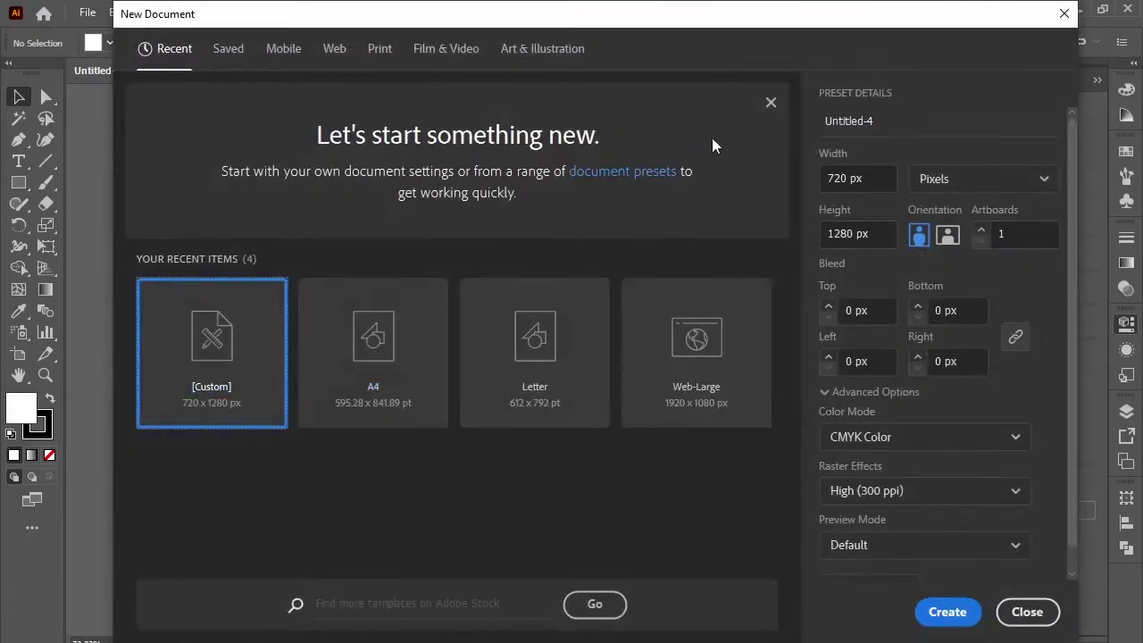
left_click(1064, 13)
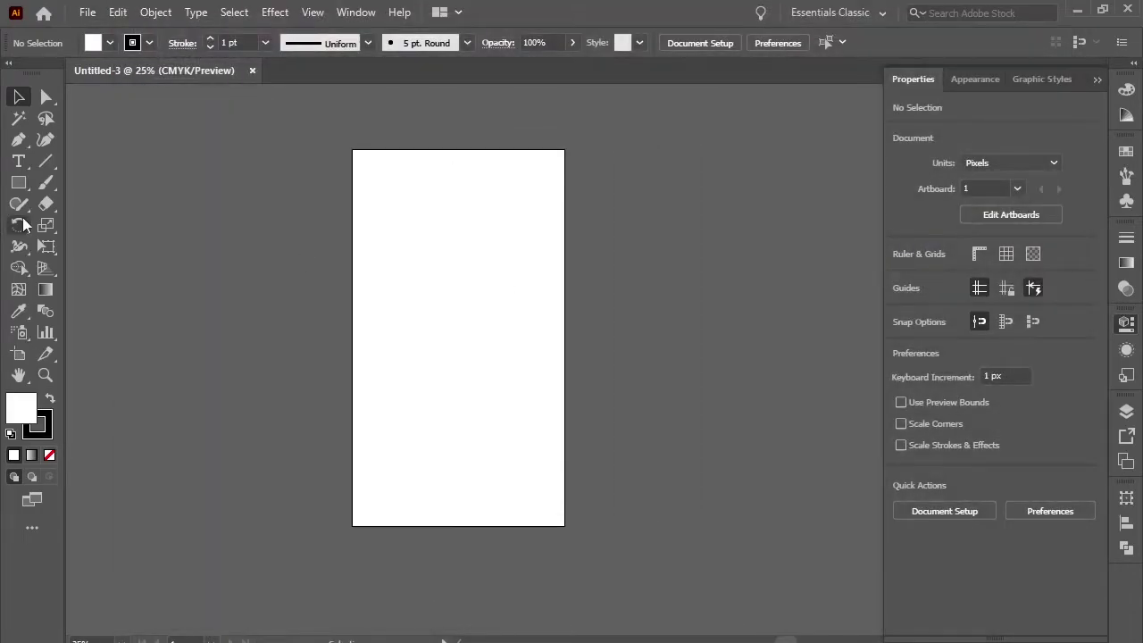
Draw a rectangle covering the whole 720 x 1280 px artboard
left_click(19, 183)
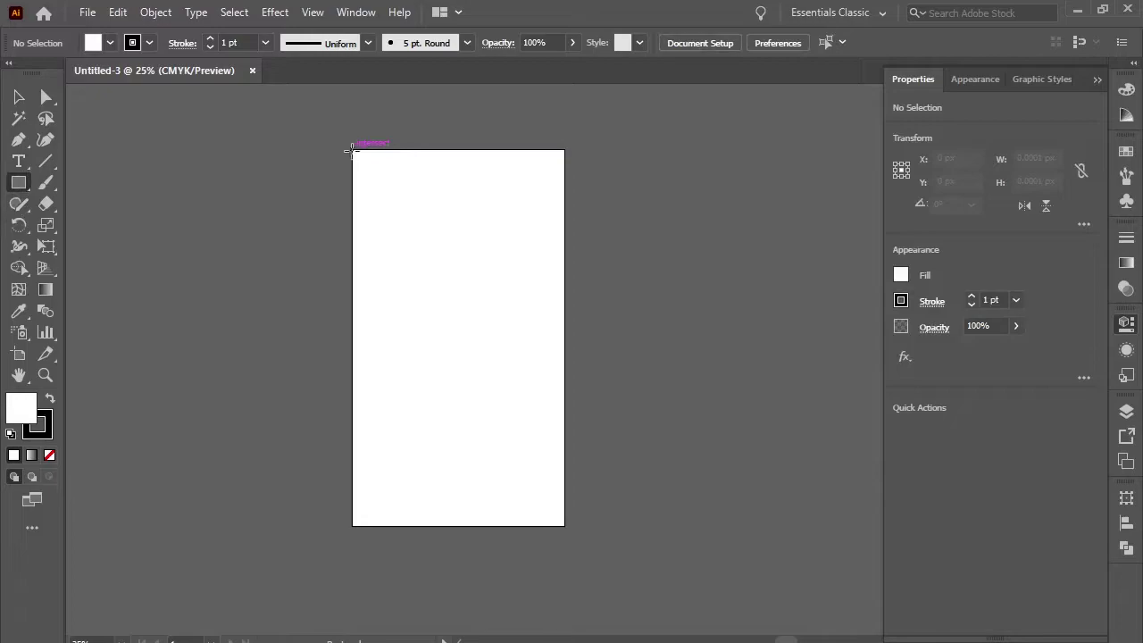
left_click_drag(353, 149, 565, 527)
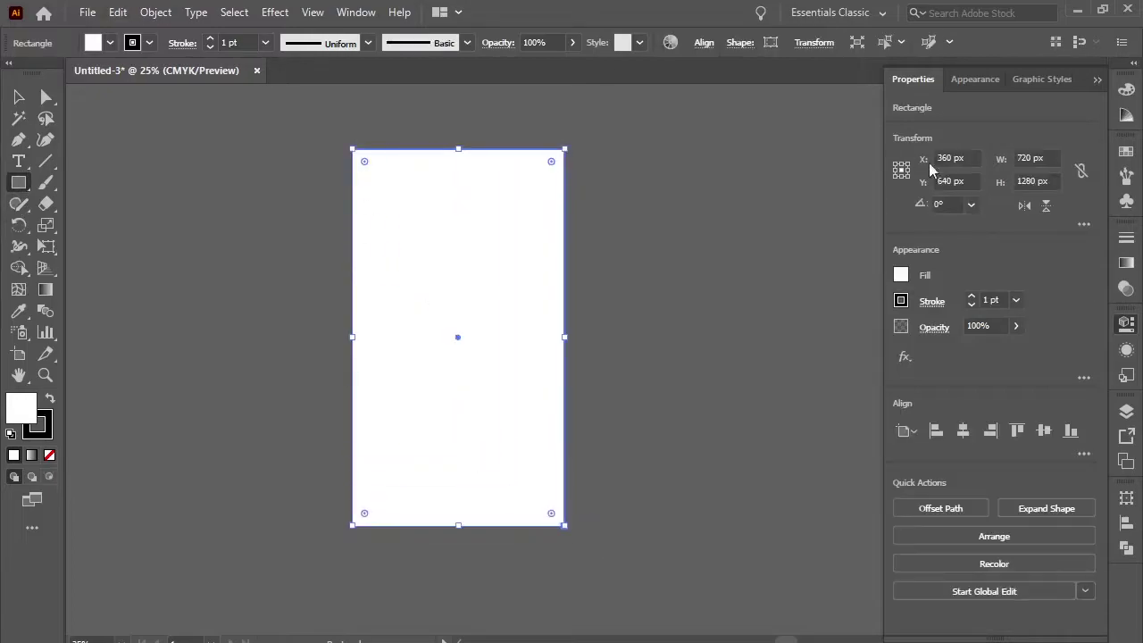
left_click(46, 289)
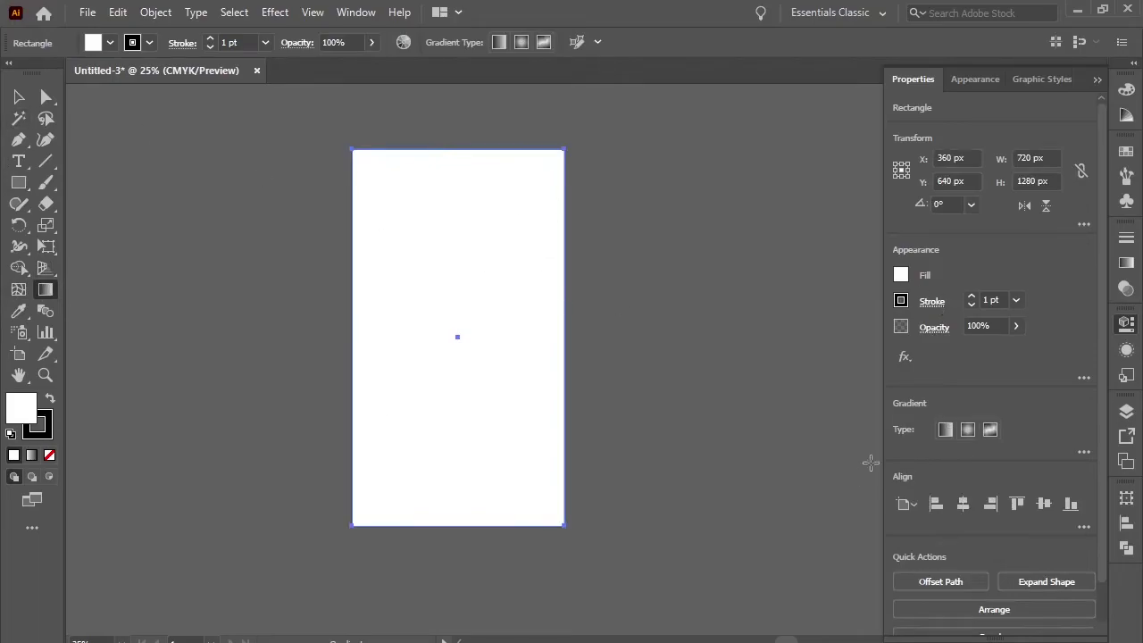
left_click(19, 98)
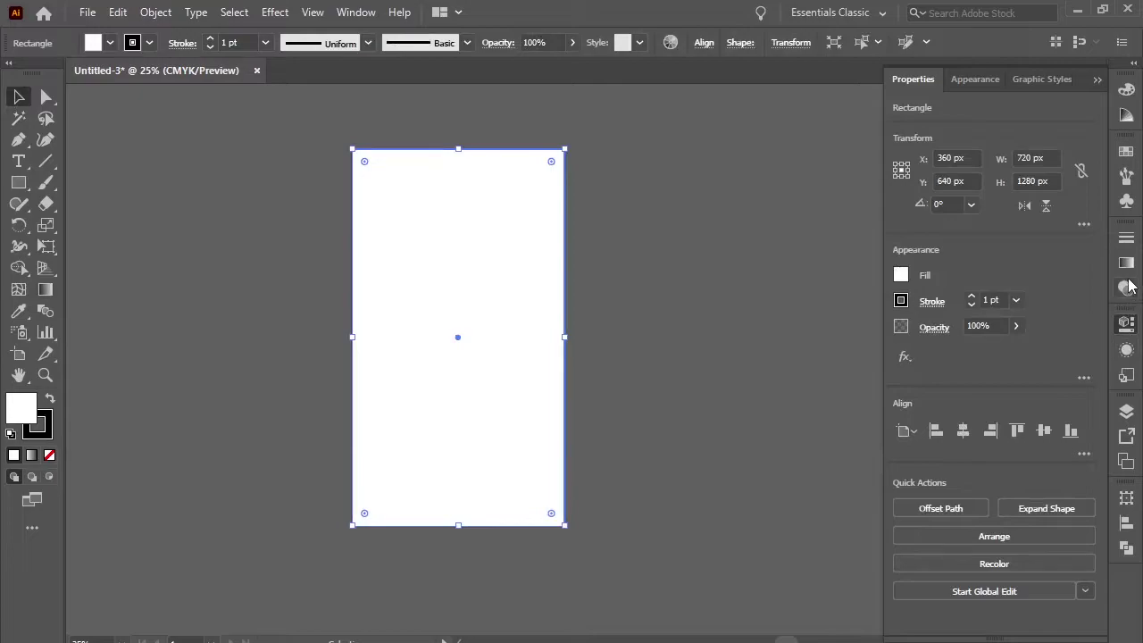
Fill the rectangle with a white-to-black gradient running diagonally bottom-left to top-right
left_click(1127, 263)
left_click(909, 266)
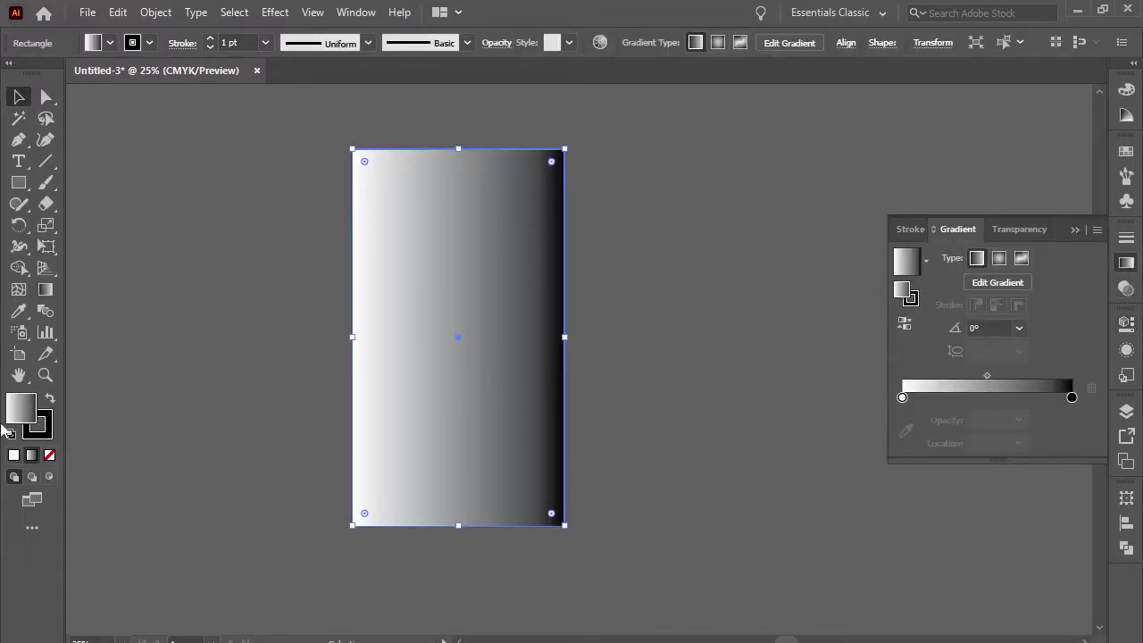
left_click(46, 290)
left_click_drag(341, 540, 589, 113)
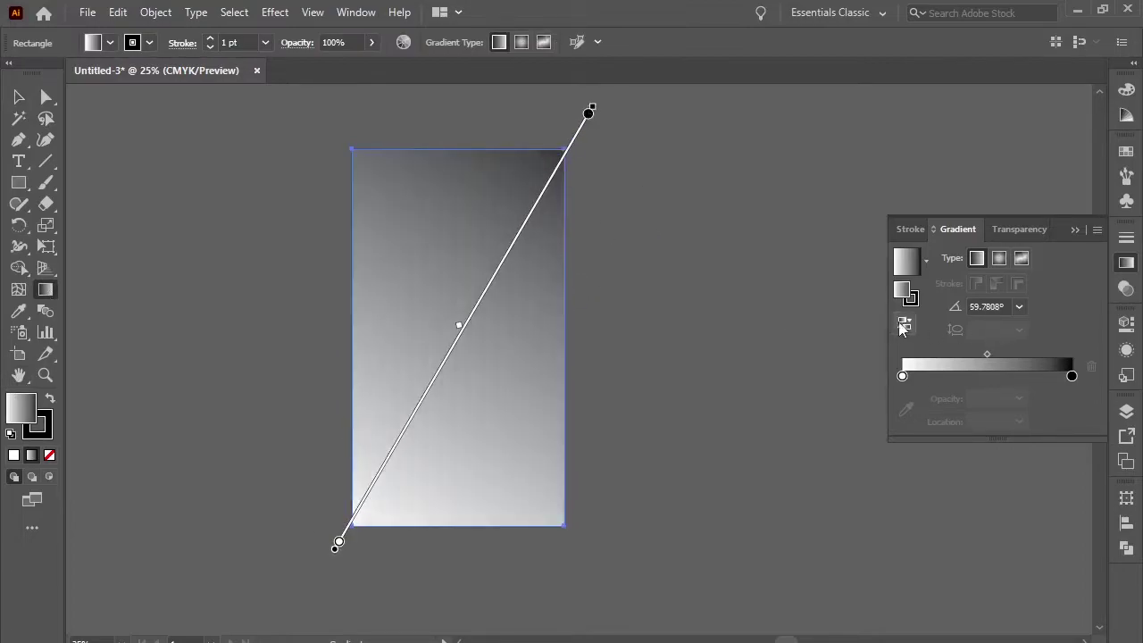
Add a red-orange middle gradient stop and make the left stop orange
left_click(985, 376)
double_click(985, 376)
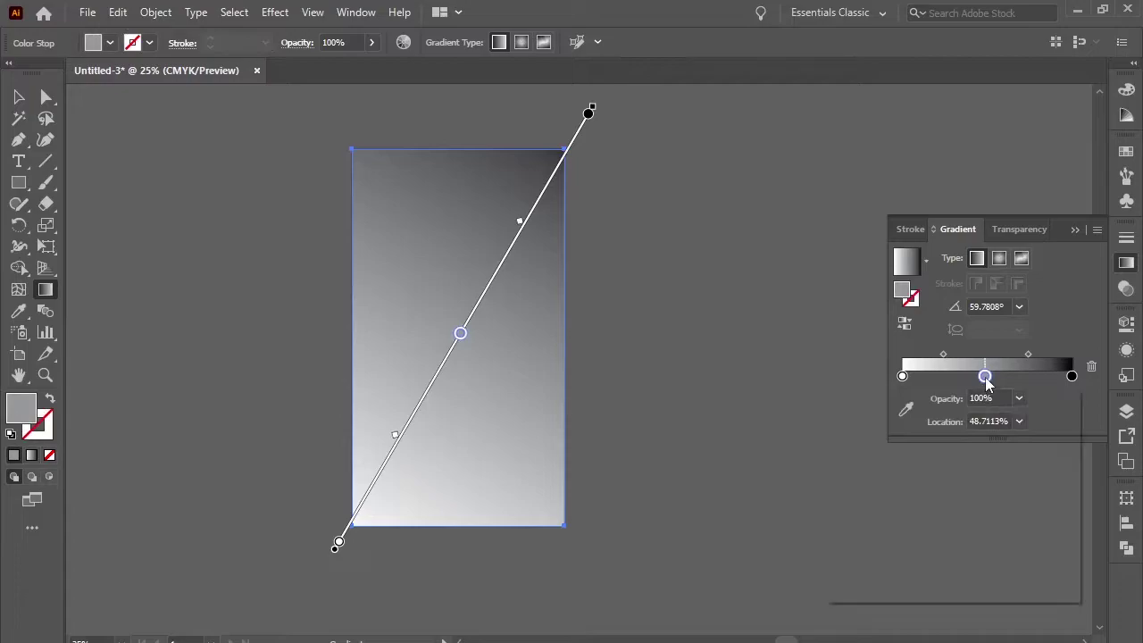
left_click(842, 471)
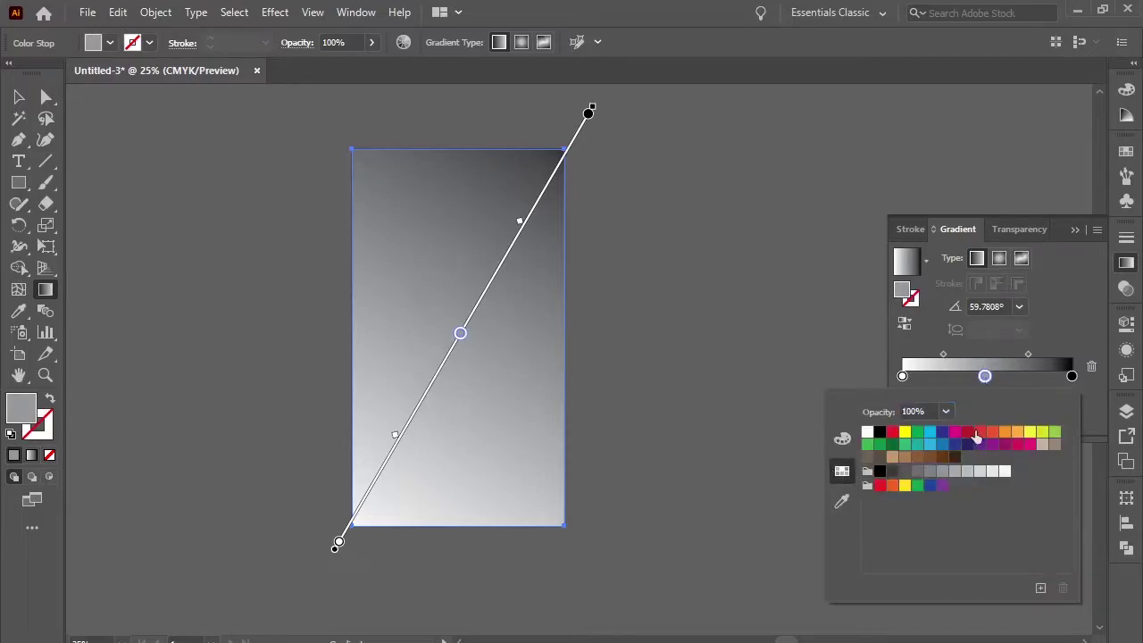
left_click(994, 434)
left_click(903, 376)
double_click(902, 376)
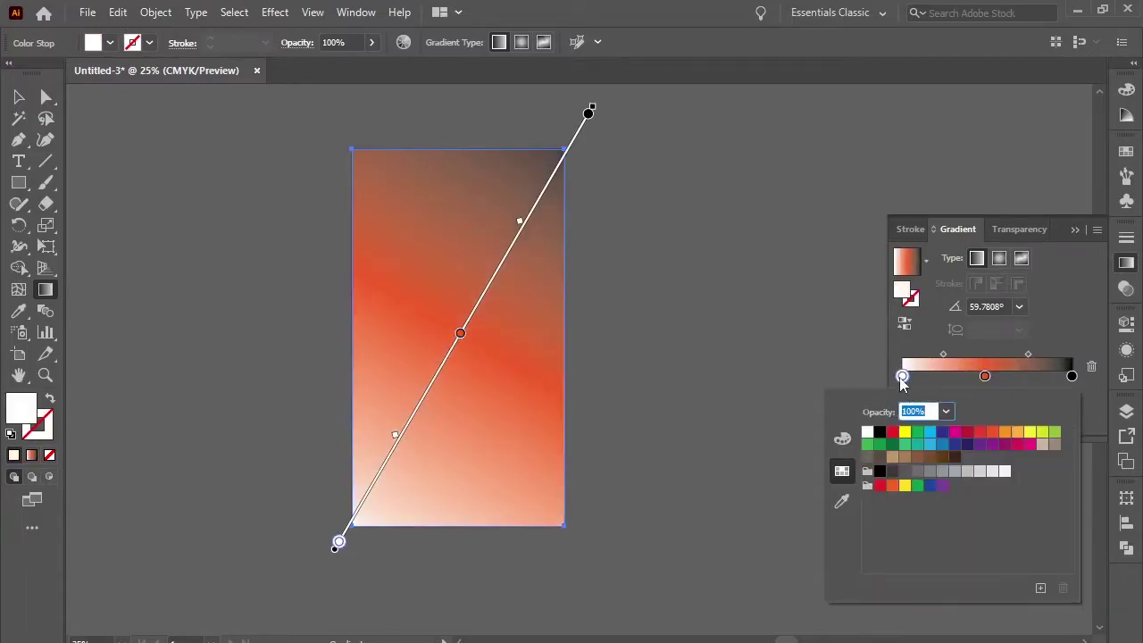
left_click(1005, 433)
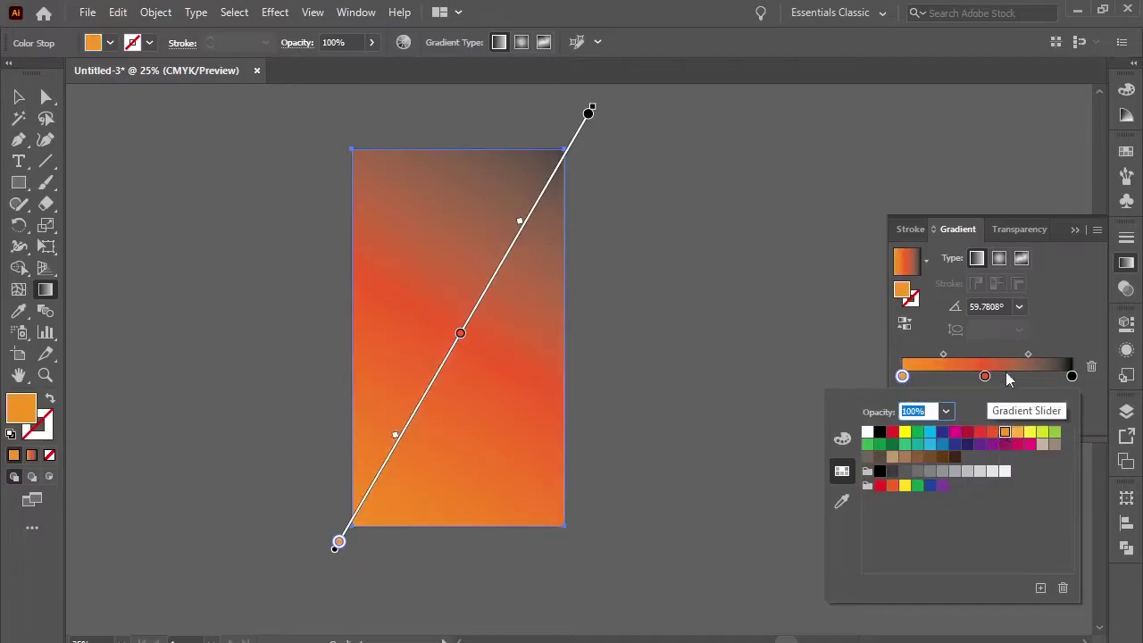
left_click(920, 384)
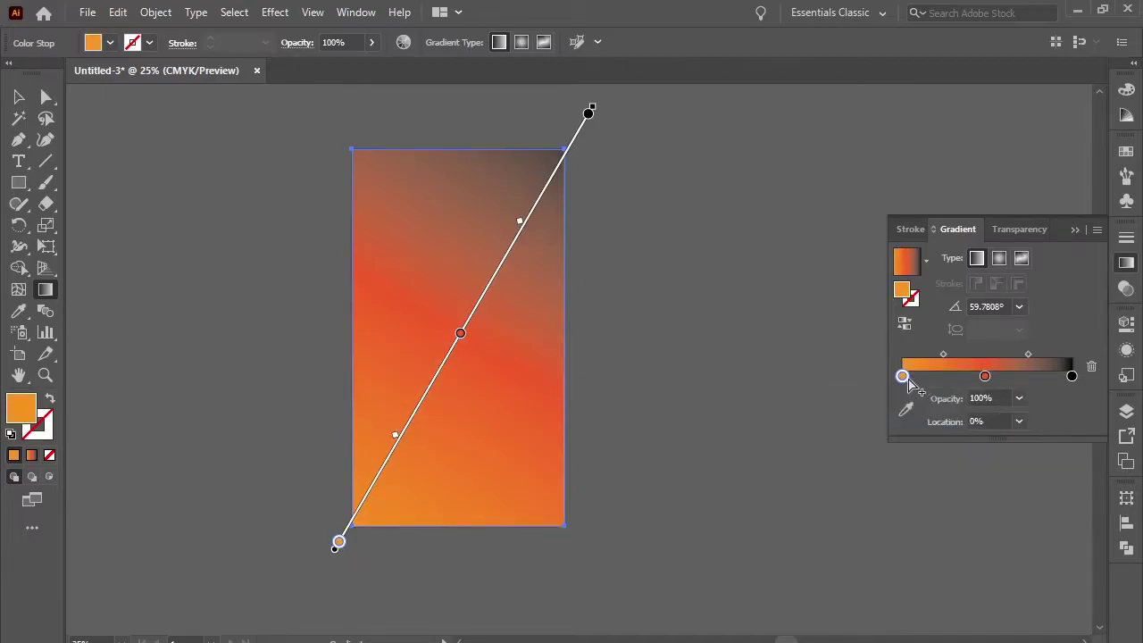
Rearrange the gradient stops and place the middle orange stop at 50% location
left_click_drag(925, 377, 1072, 376)
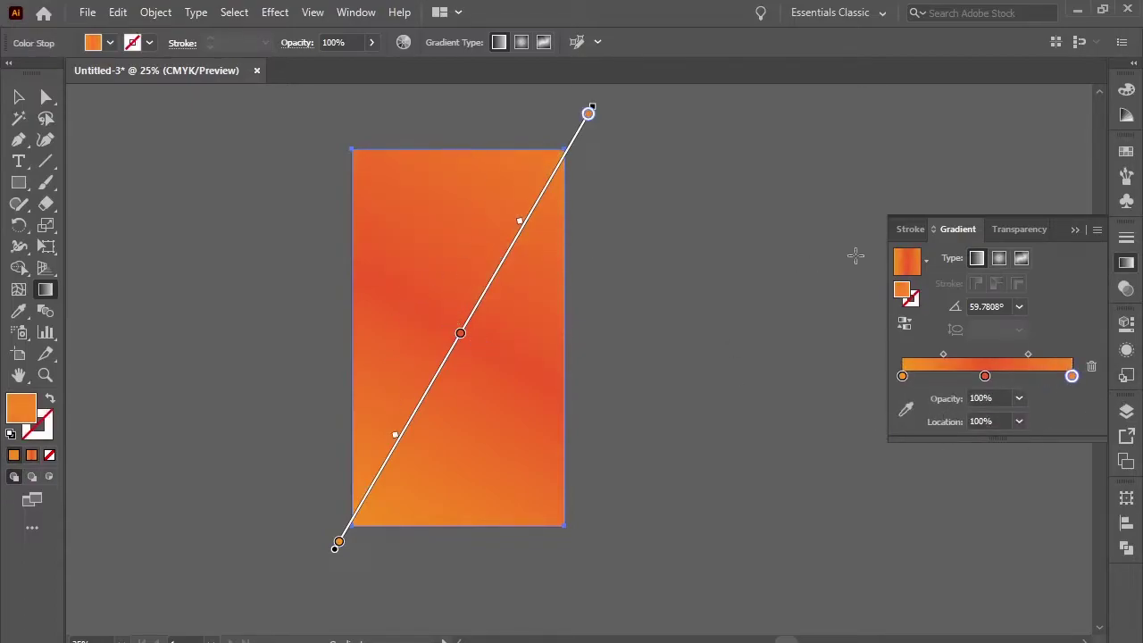
mouse_move(985, 376)
left_mouse_down()
mouse_move(929, 376)
mouse_move(886, 416)
left_mouse_up()
left_click_drag(1072, 376, 902, 376)
left_click(1020, 376)
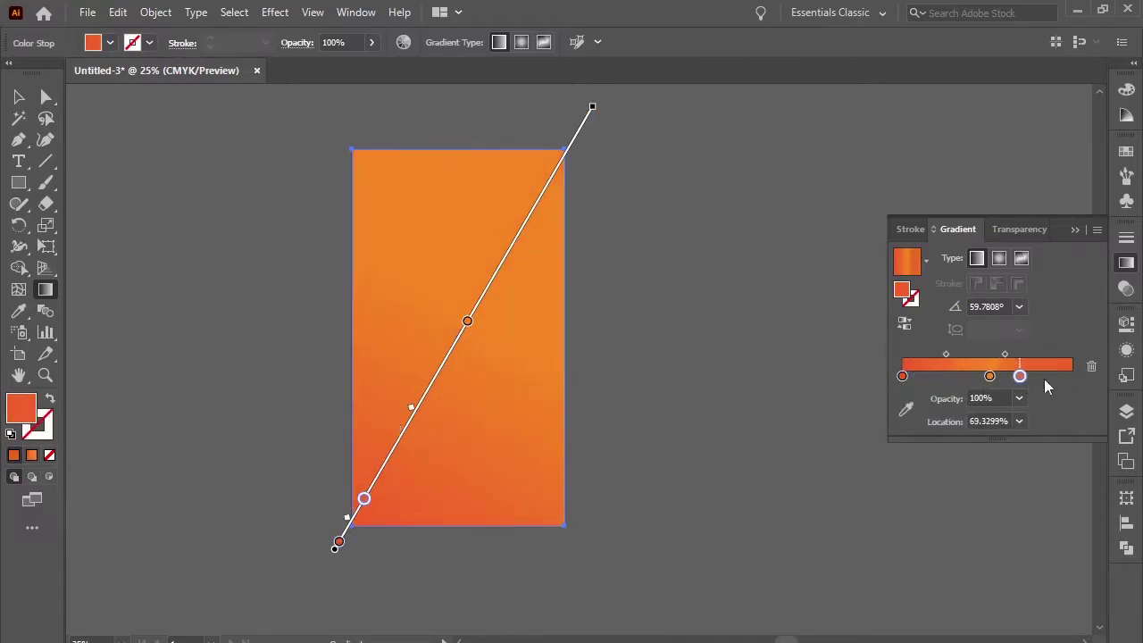
left_click(990, 376)
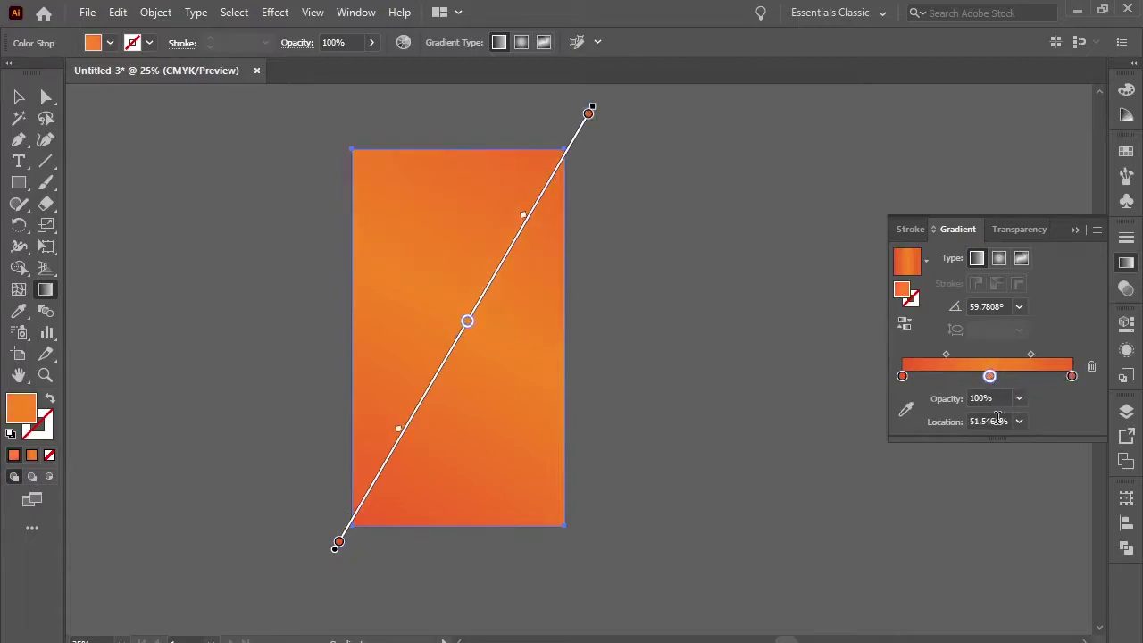
left_click(999, 421)
type("50")
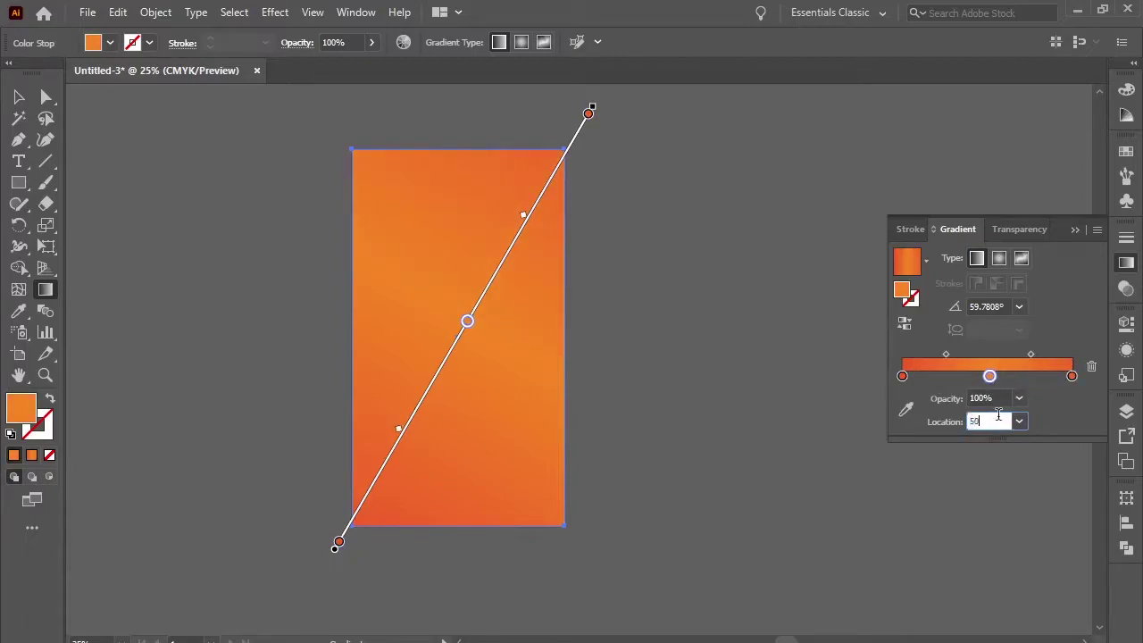
left_click(999, 398)
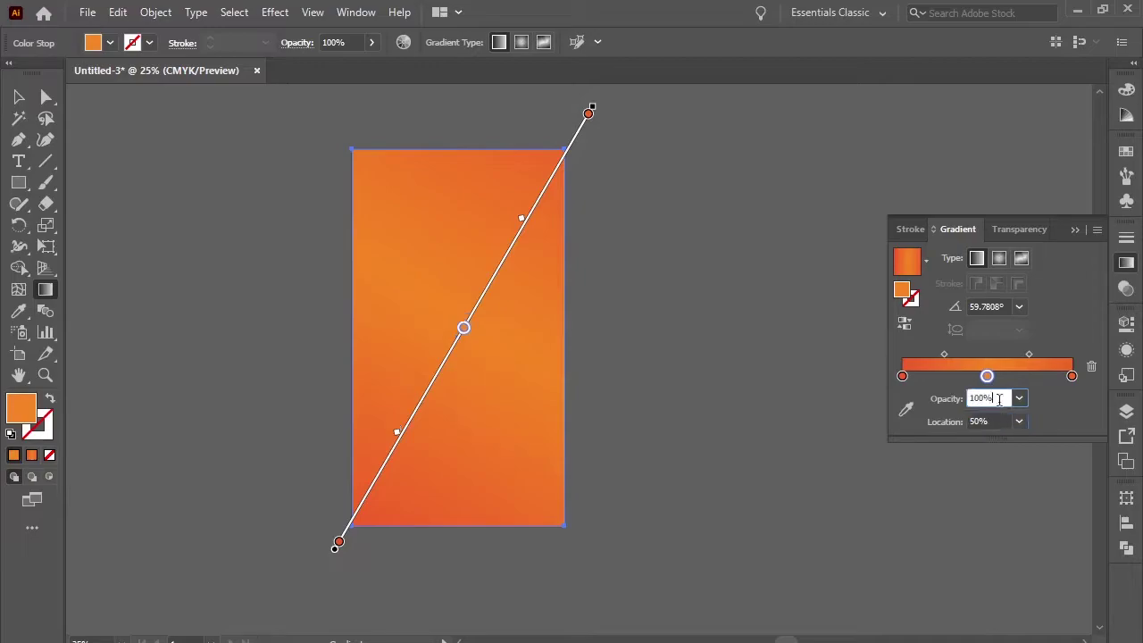
Set the right gradient stop's magenta value to 85 in CMYK
left_click(19, 97)
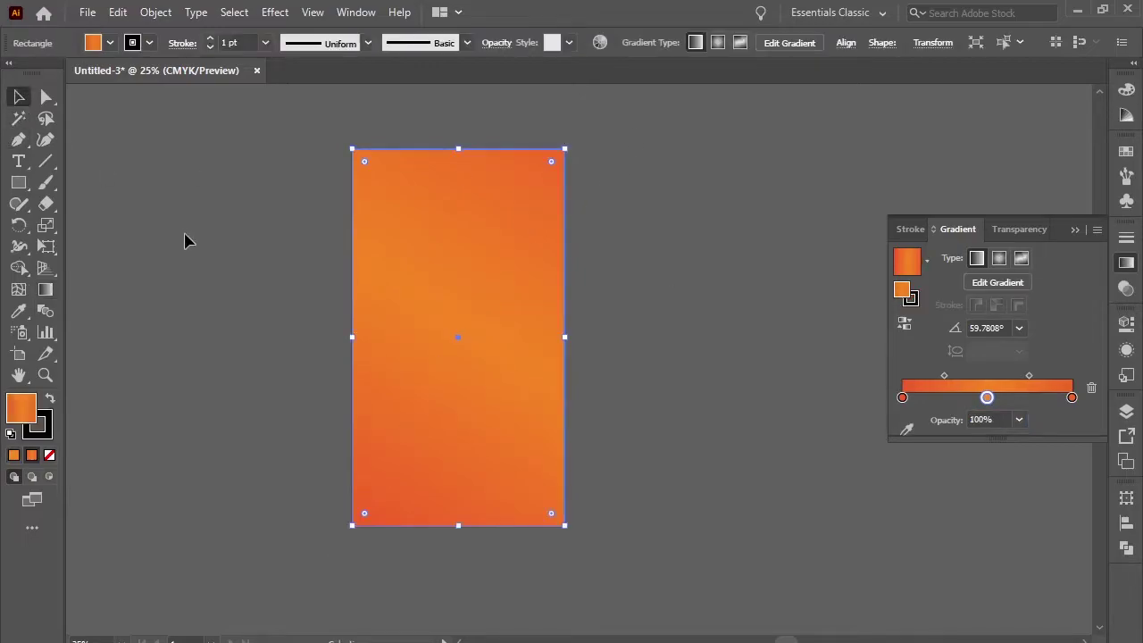
left_click(206, 148)
left_click(427, 331)
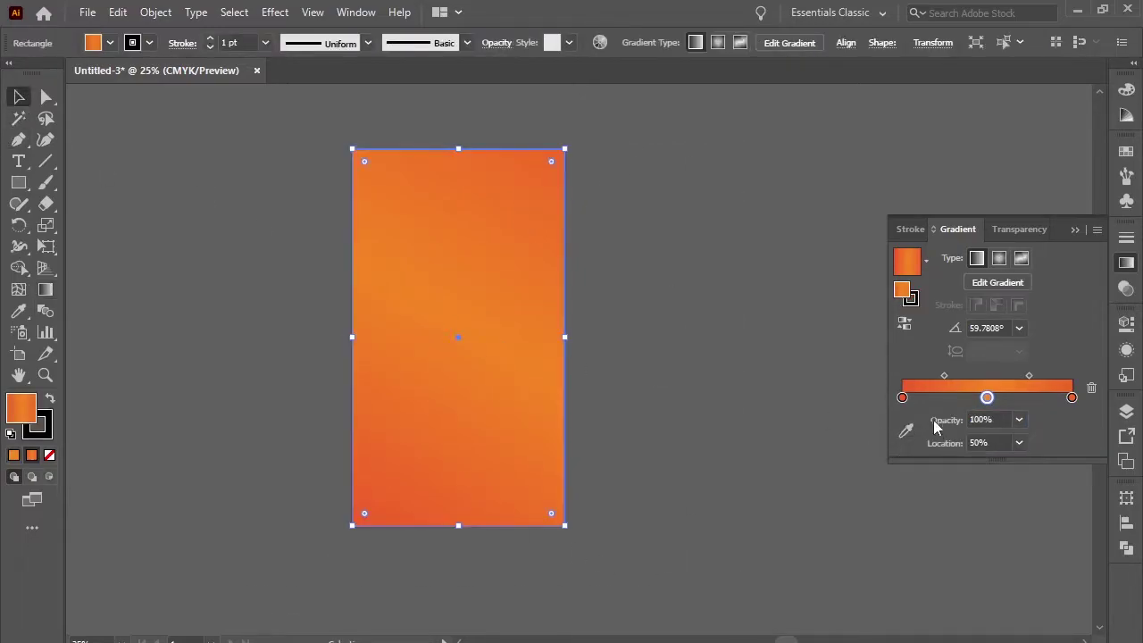
double_click(902, 398)
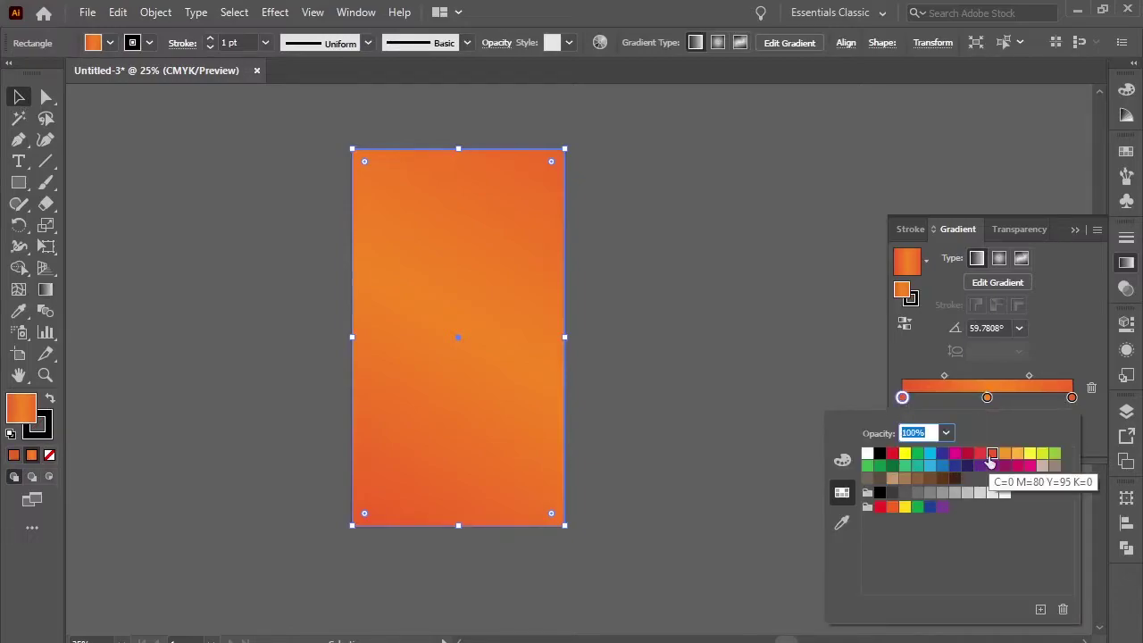
left_click(843, 460)
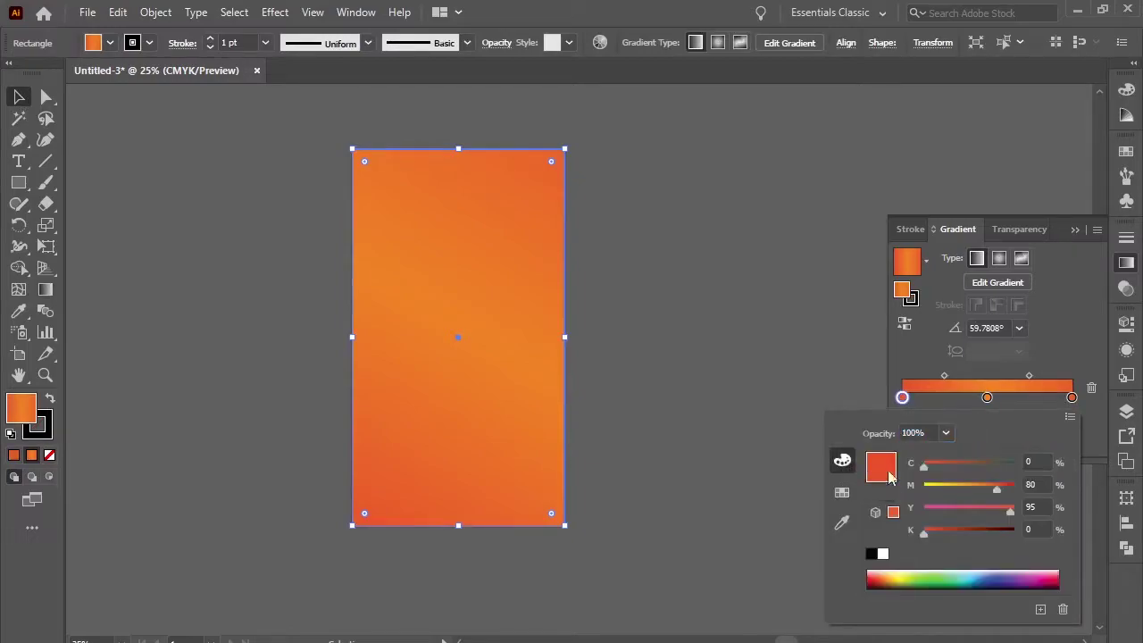
double_click(1036, 484)
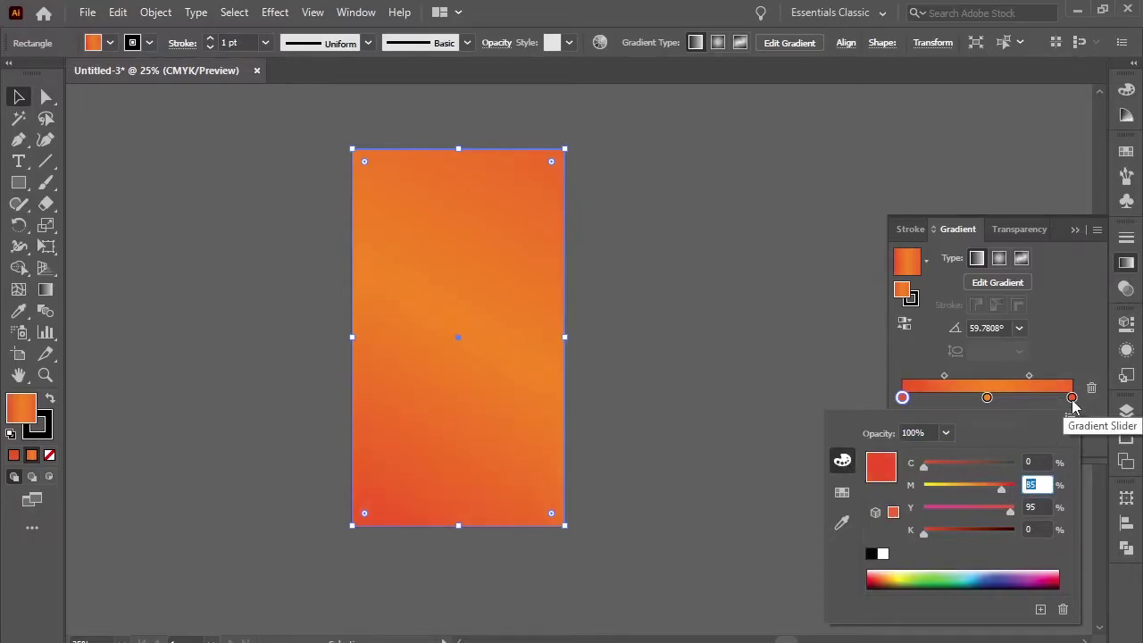
double_click(1072, 398)
double_click(1037, 484)
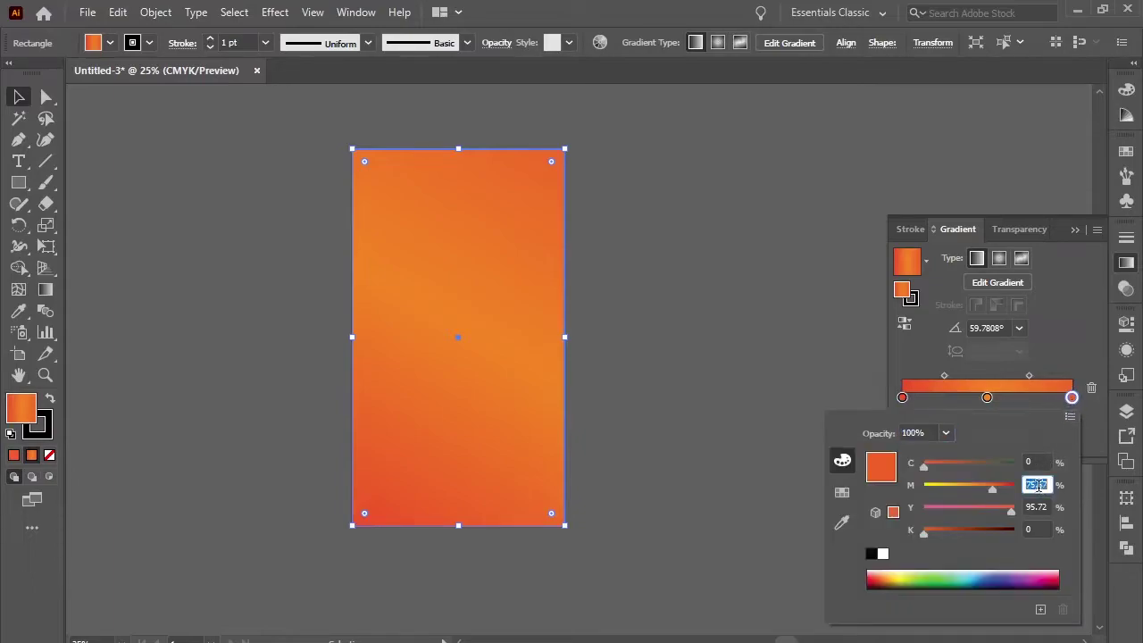
key("Return")
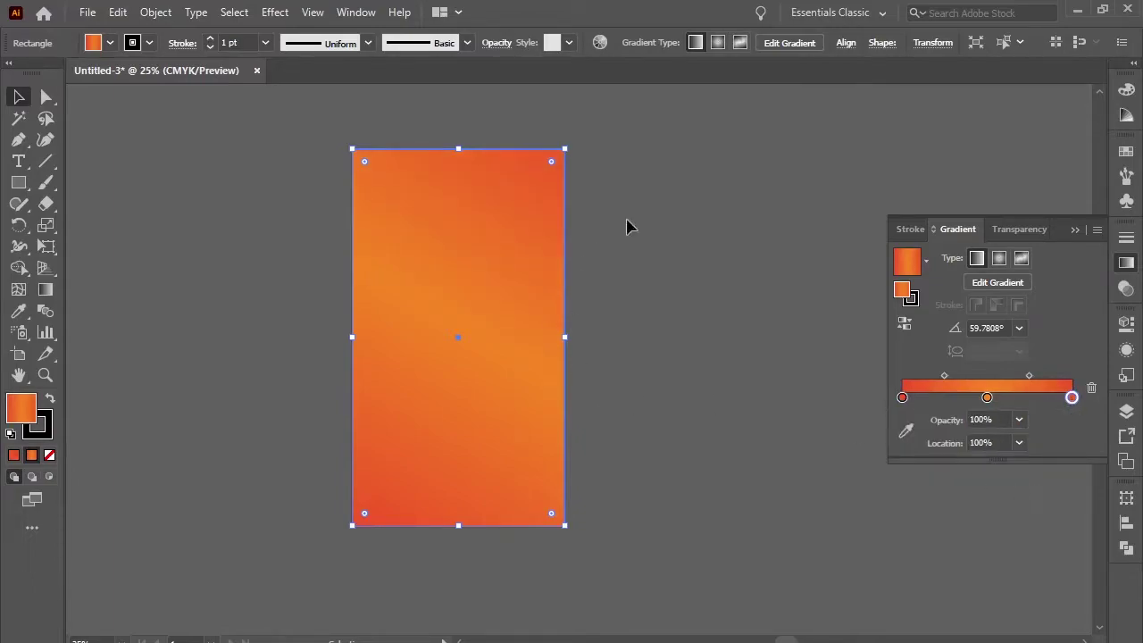
Extend the gradient's end and slide it slightly down-left on the rectangle
left_click(627, 227)
left_click(454, 331)
key("g")
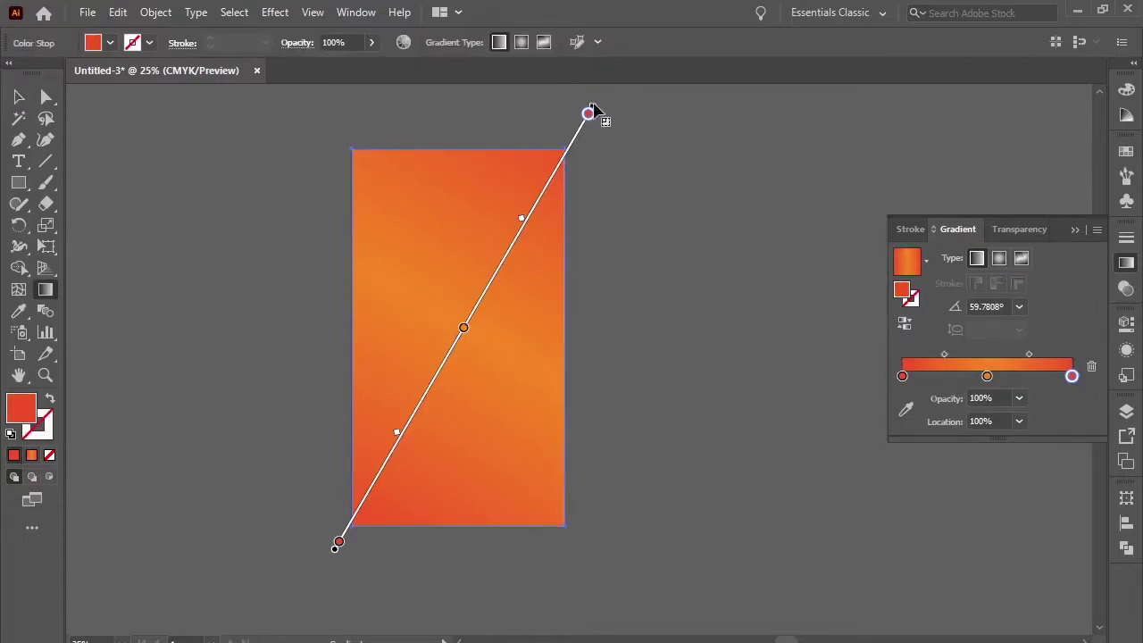
left_click_drag(589, 113, 616, 124)
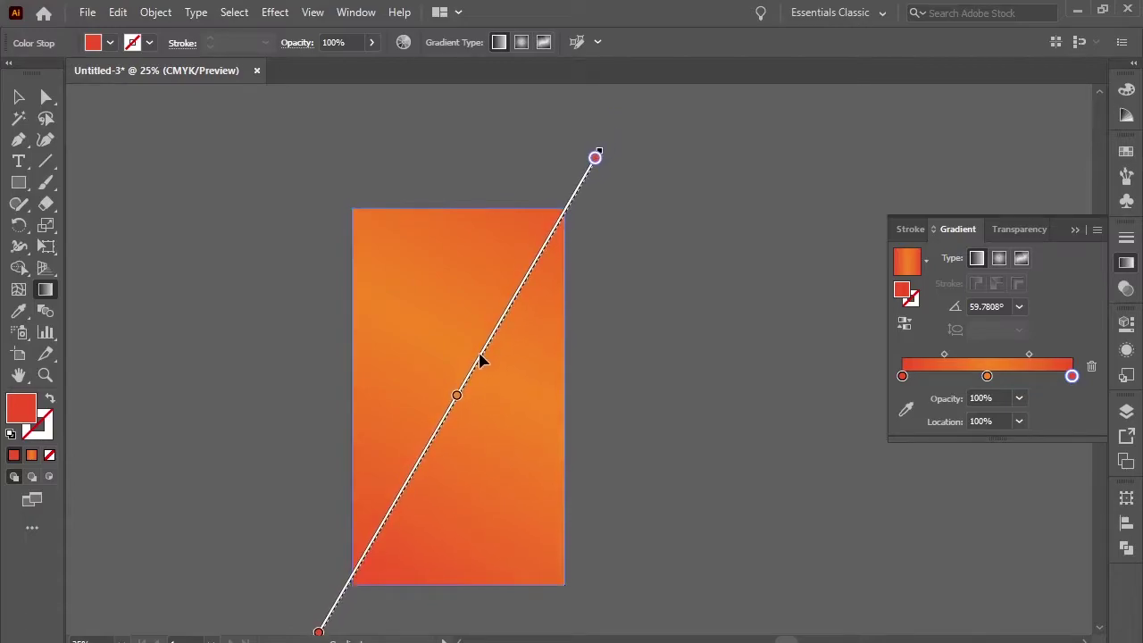
left_click_drag(502, 328, 483, 362)
left_click(19, 96)
left_click_drag(217, 158, 675, 520)
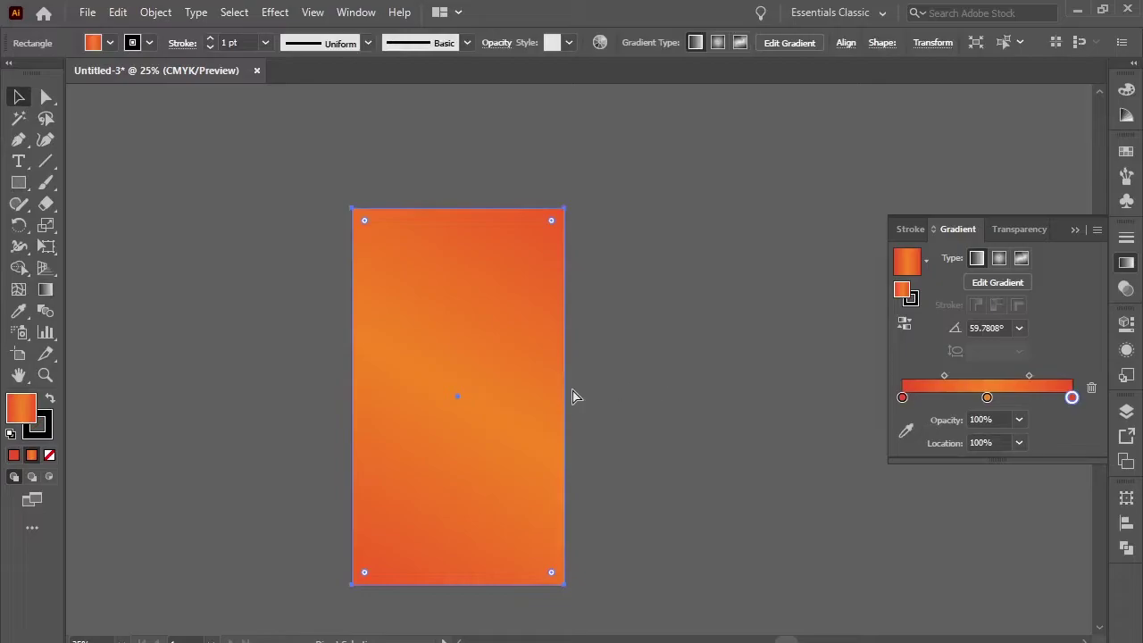
Lock the background rectangle and draw a tall narrow rectangle on the poster
left_click(234, 11)
mouse_move(156, 12)
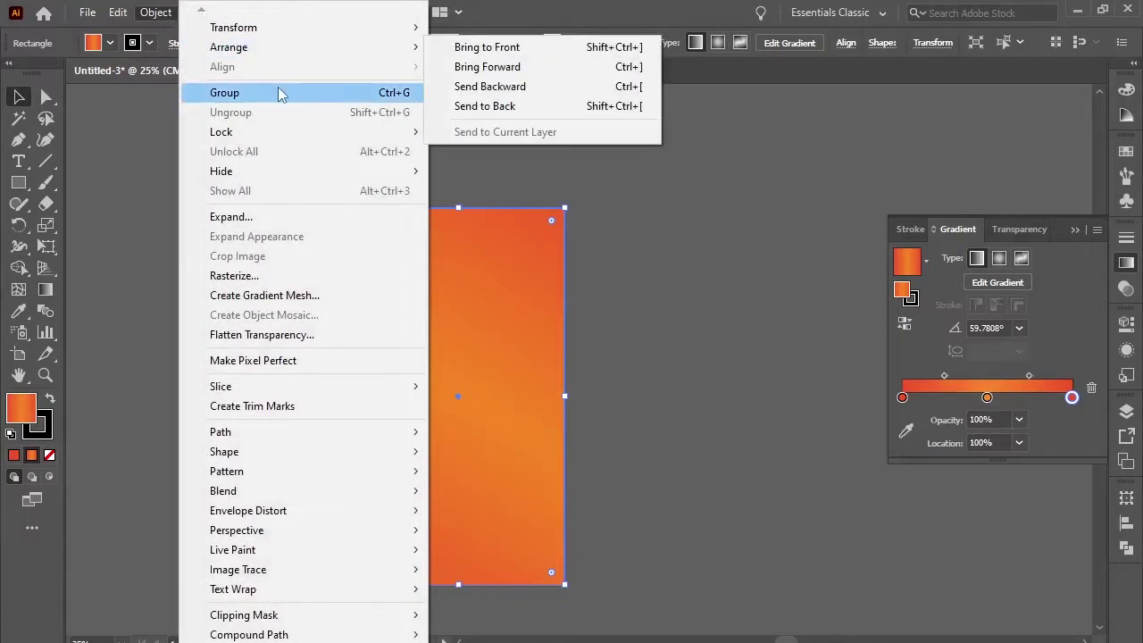
left_click(482, 134)
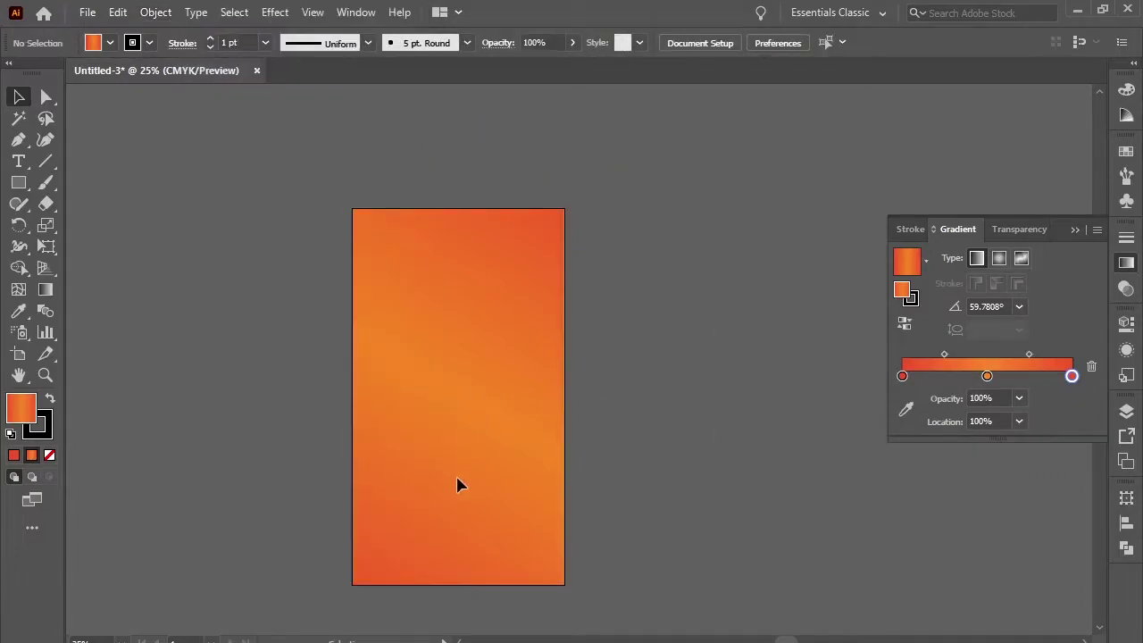
left_click(18, 183)
mouse_move(181, 234)
left_mouse_down()
mouse_move(214, 419)
mouse_move(403, 335)
mouse_move(414, 375)
left_mouse_up()
left_click(18, 96)
left_click(294, 196)
Skew the narrow rectangle's top anchors into a wider slanted parallelogram
left_click(46, 96)
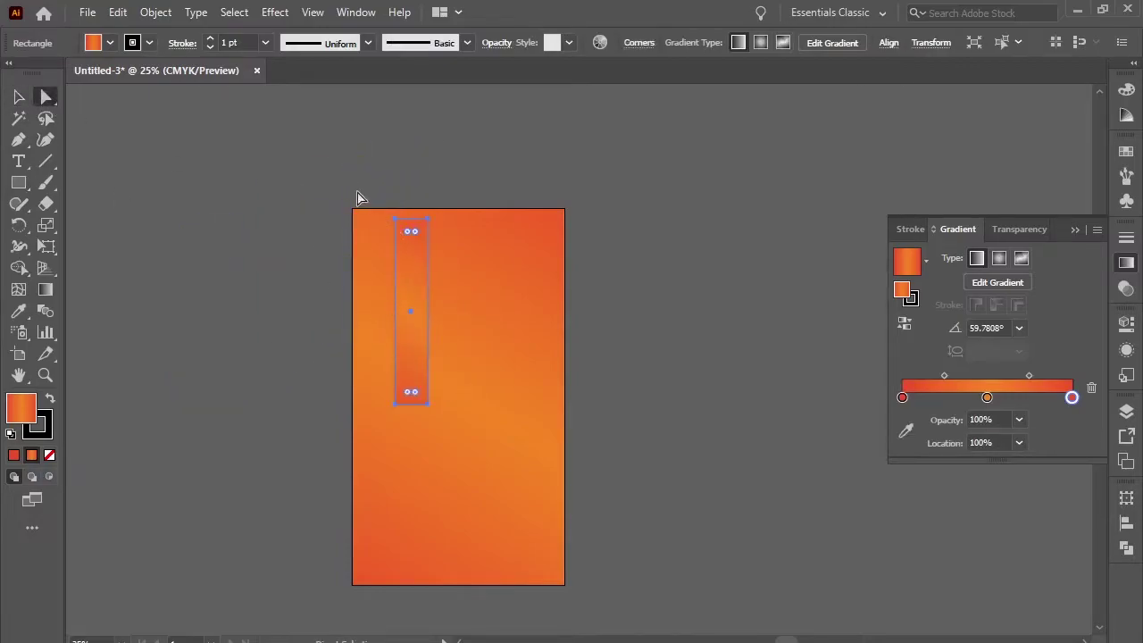
mouse_move(361, 196)
left_mouse_down()
mouse_move(436, 225)
mouse_move(490, 208)
left_mouse_up()
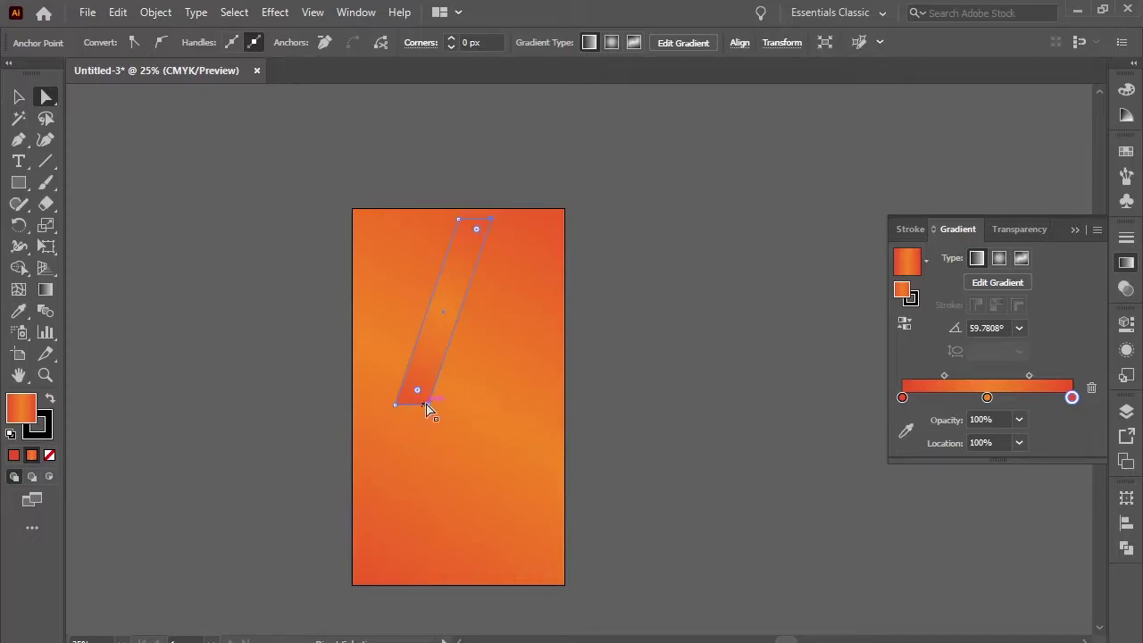
left_click_drag(430, 403, 452, 405)
left_click(565, 452)
left_click_drag(507, 339, 535, 345)
key("ctrl+plus")
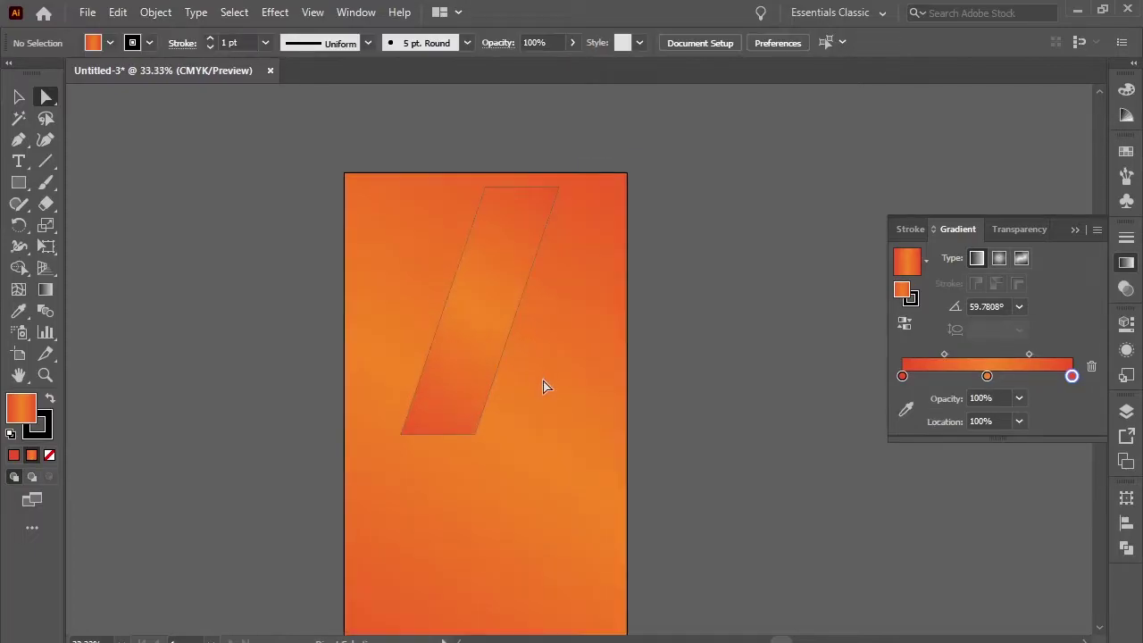
Set the parallelogram's stroke to None
left_click(485, 306)
left_click(18, 96)
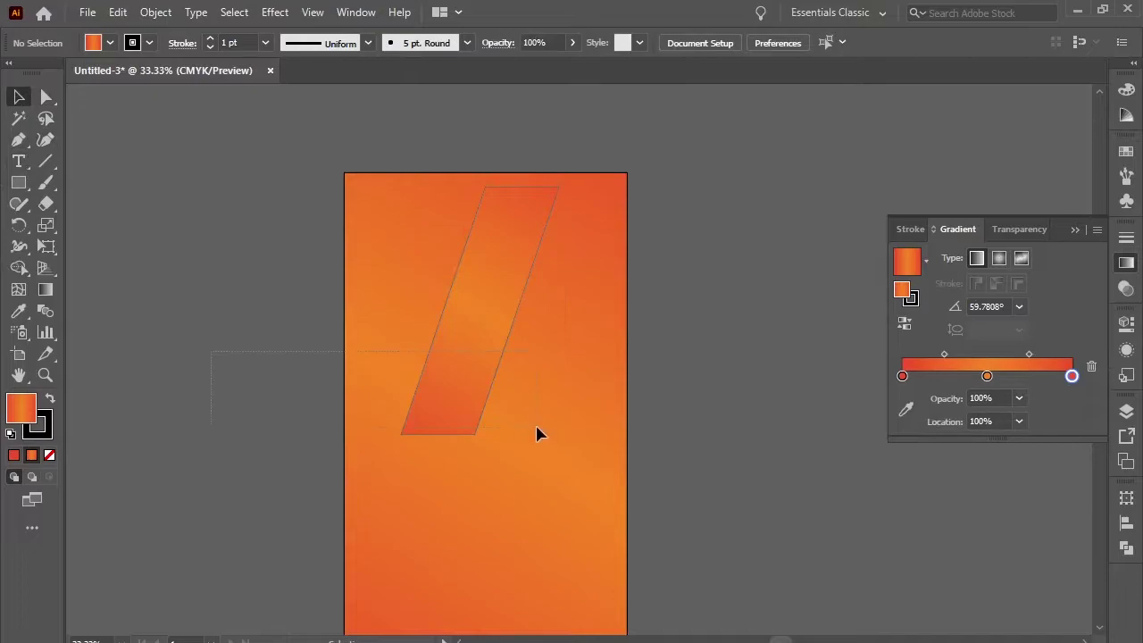
left_click(45, 426)
left_click(50, 455)
left_click(12, 413)
left_click(200, 280)
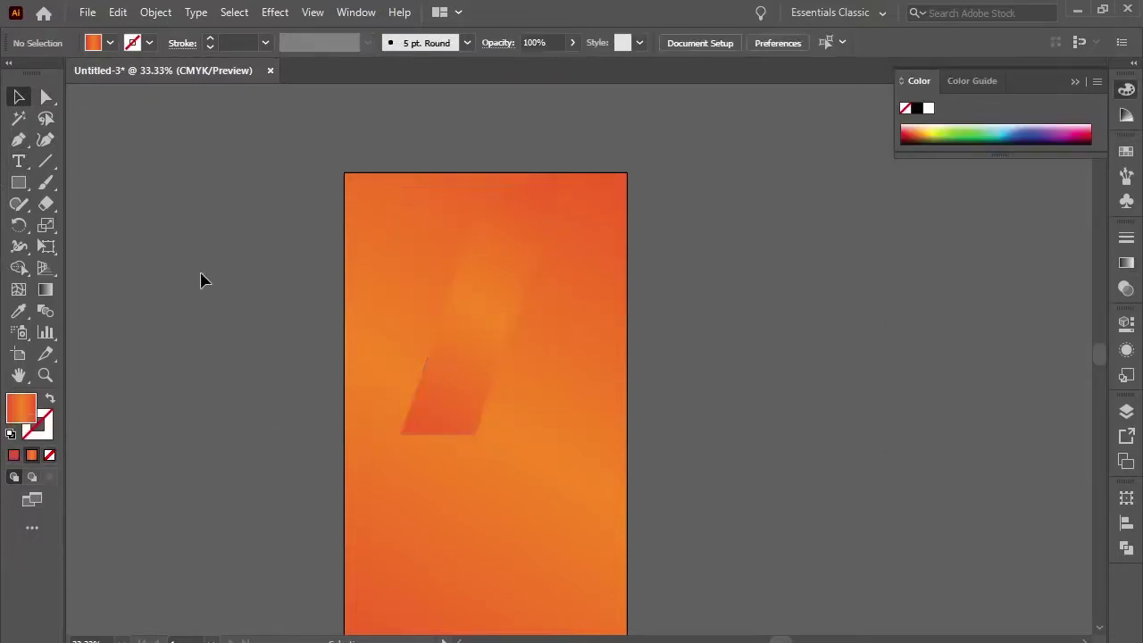
Raise the parallelogram over the top edge with a vertical red-to-orange gradient
left_click_drag(508, 344, 468, 295)
key("g")
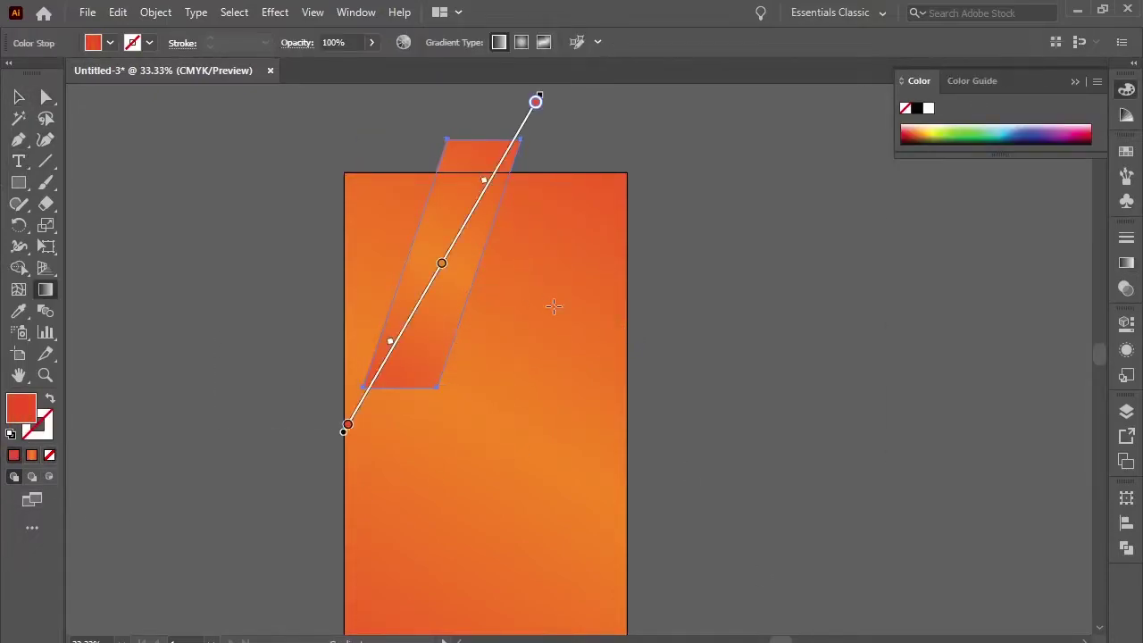
key("Delete")
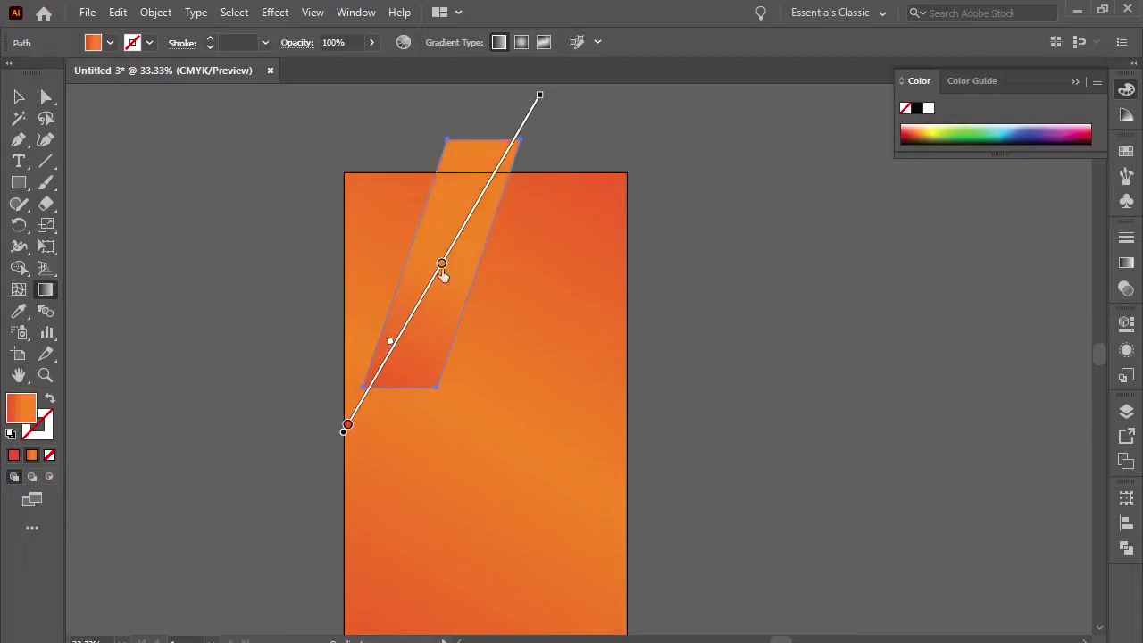
left_click_drag(441, 263, 537, 102)
left_click_drag(445, 412, 435, 85)
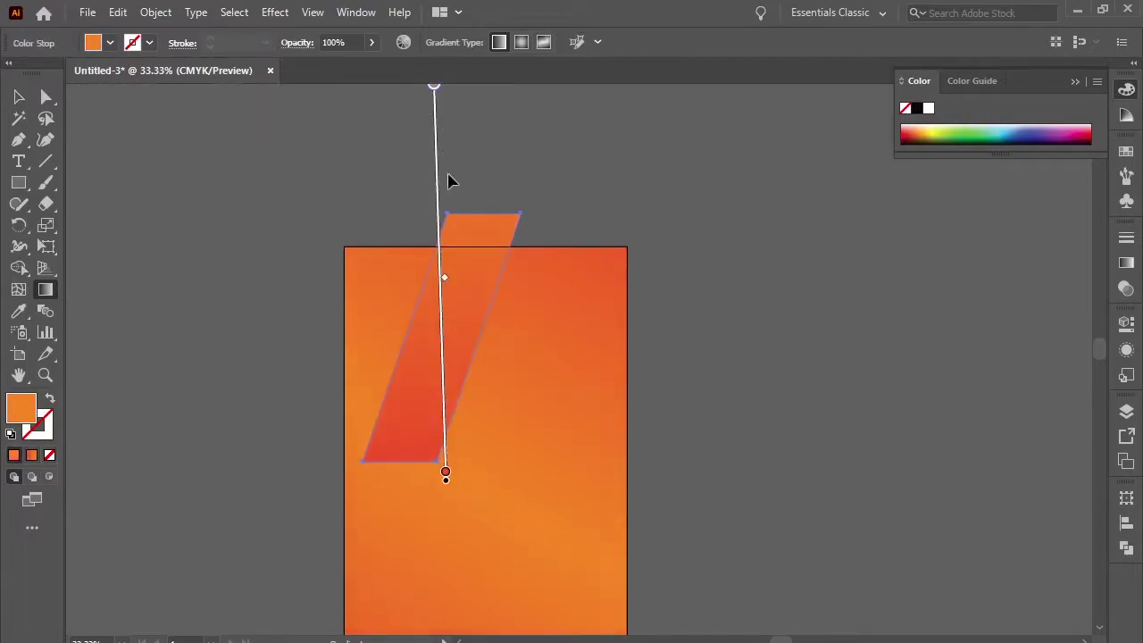
mouse_move(448, 415)
left_mouse_down()
mouse_move(428, 183)
mouse_move(451, 598)
left_mouse_up()
left_click_drag(427, 200, 459, 503)
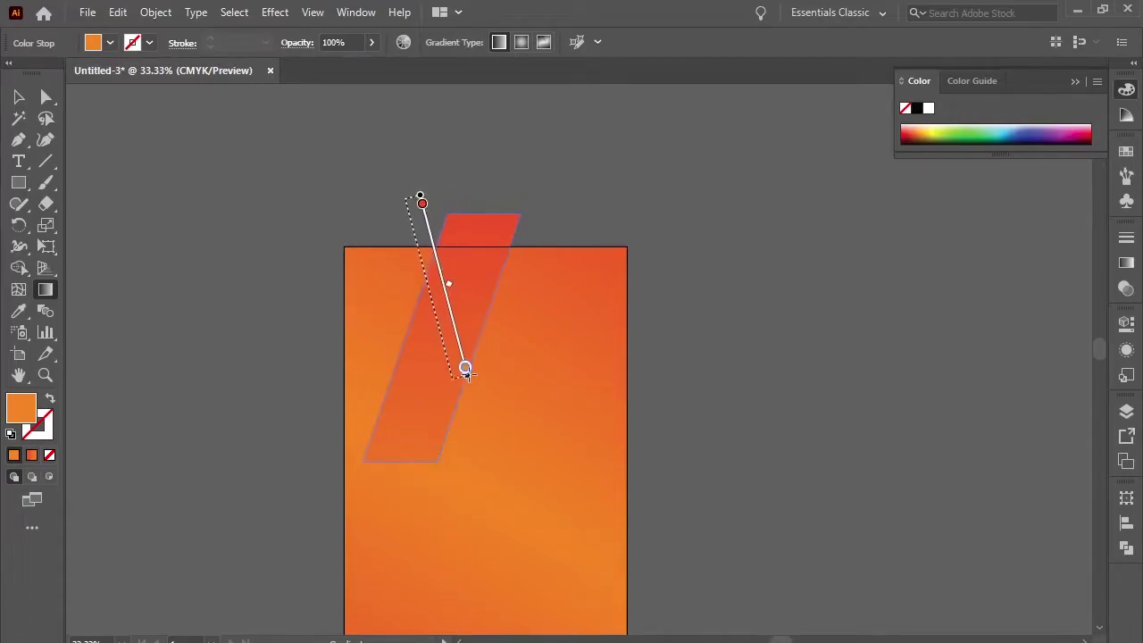
left_click(19, 96)
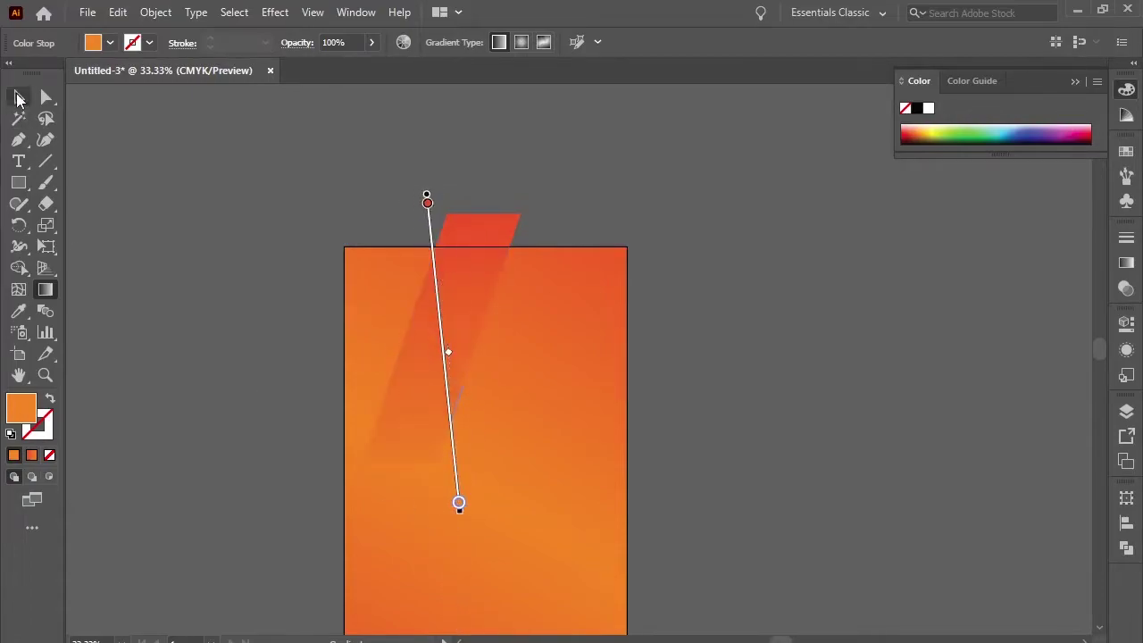
left_click(783, 429)
Enlarge the parallelogram and duplicate it beside the original
left_click_drag(783, 429, 699, 370)
left_click_drag(378, 286, 379, 300)
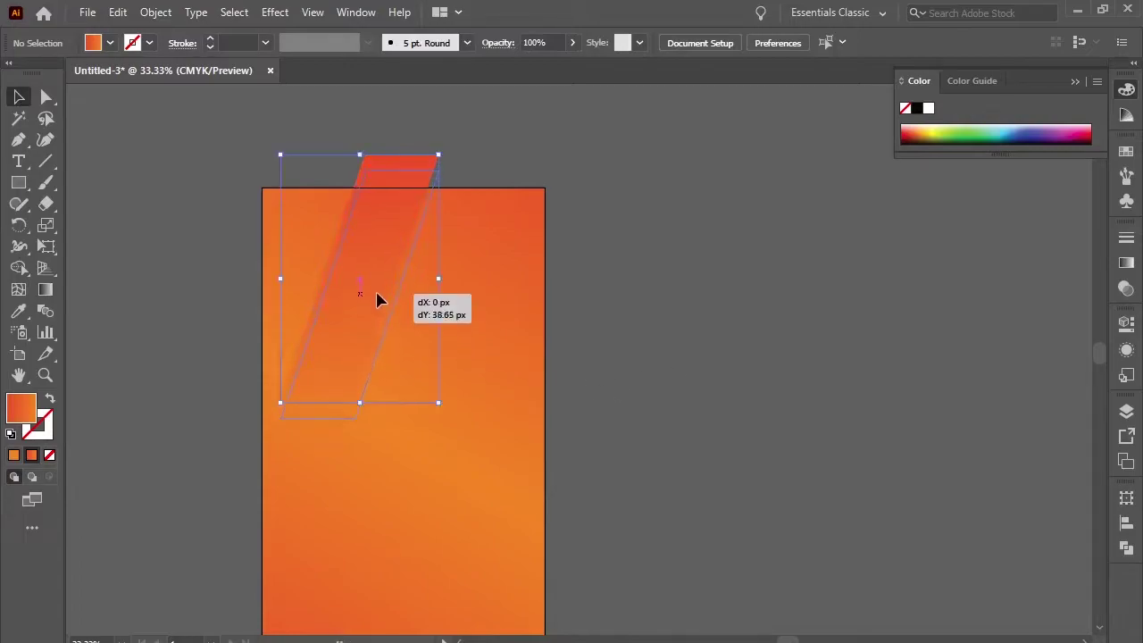
left_click_drag(438, 169, 462, 133)
mouse_move(362, 351)
left_mouse_down()
mouse_move(325, 390)
mouse_move(333, 284)
mouse_move(310, 280)
left_mouse_up()
left_click(718, 385)
left_click(673, 378)
Copy the pair of slanted shapes down-left to form a jagged edge
key("ctrl+plus")
scroll(446, 357, "left", 3)
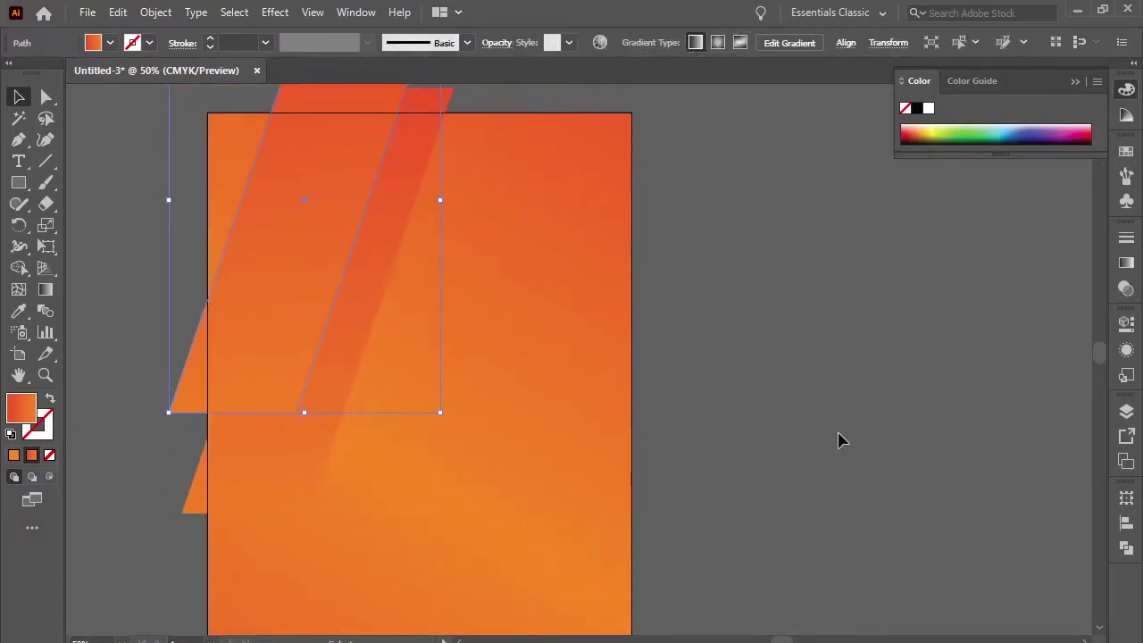
left_click(786, 385)
key("ctrl+minus")
left_click_drag(786, 385, 850, 460)
left_click_drag(549, 404, 536, 418)
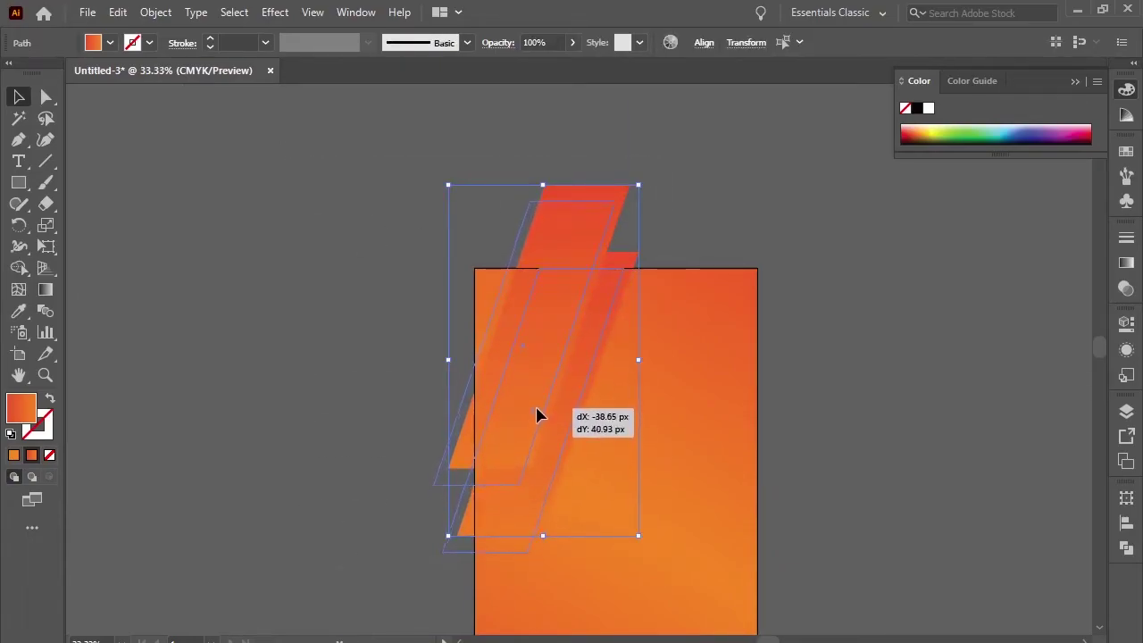
left_click_drag(536, 418, 538, 415)
left_click(839, 367)
key("ctrl+minus")
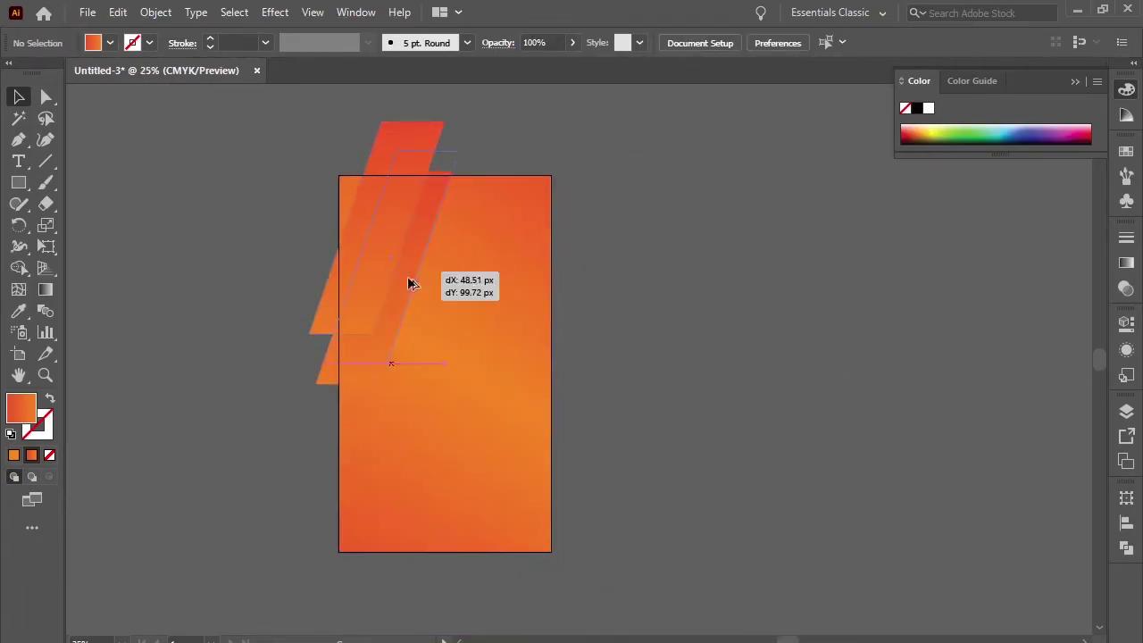
Copy a parallelogram to the lower right and narrow it into a thin slanted strip
left_click_drag(409, 281, 524, 444)
left_click(45, 97)
left_click_drag(531, 592, 485, 536)
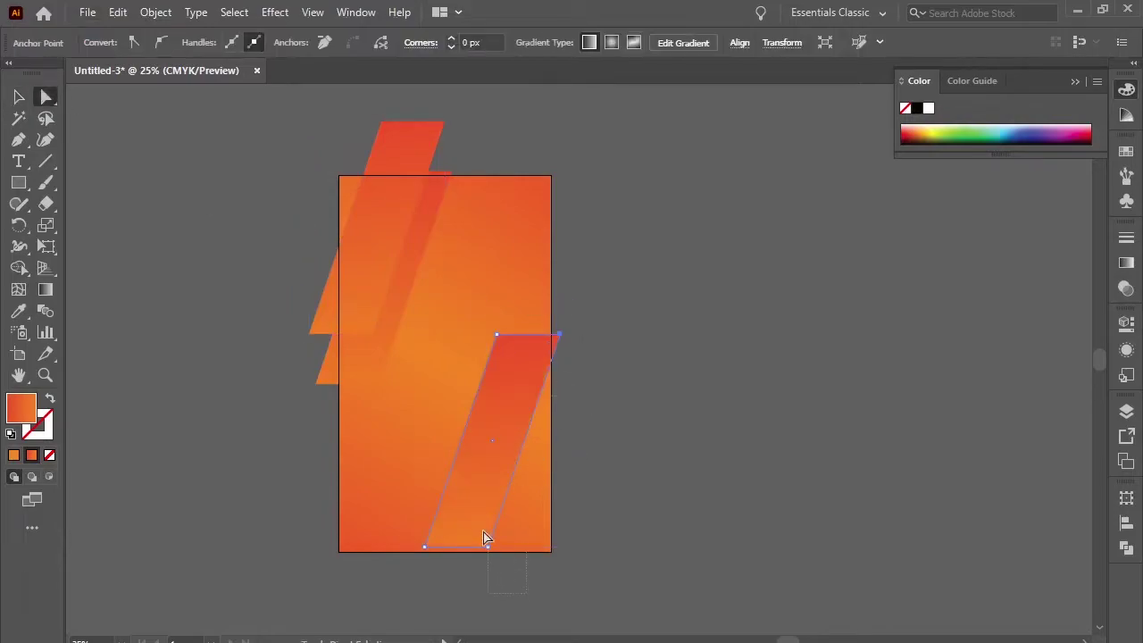
key("ctrl+1")
left_click_drag(438, 489, 262, 493)
key("ctrl+minus")
key("ctrl+minus")
key("ctrl+minus")
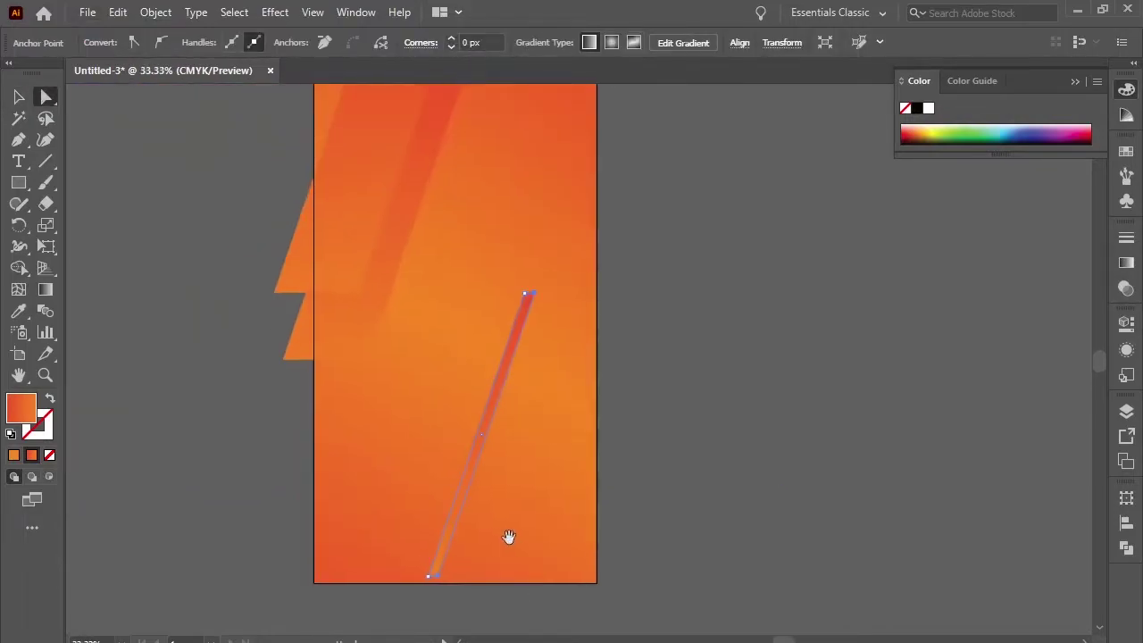
key("v")
Move the thin strip past the top-right edge and copy it below the bottom left
left_click(725, 355)
key("ctrl+minus")
left_click_drag(527, 427, 577, 200)
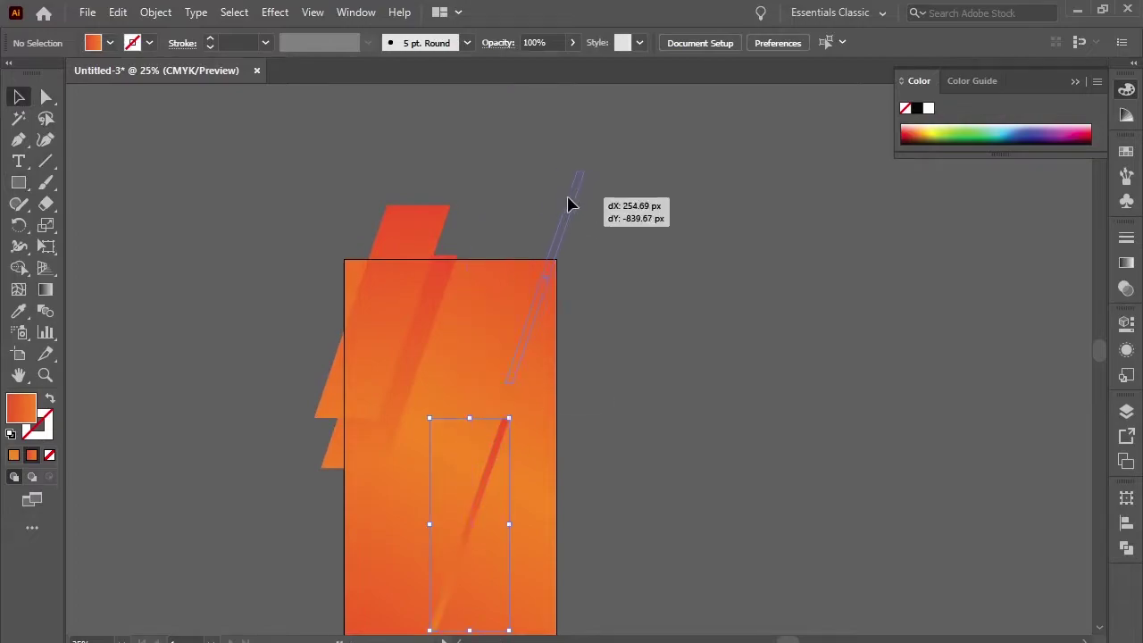
left_click(676, 376)
key("ctrl+minus")
left_click_drag(566, 288, 435, 542)
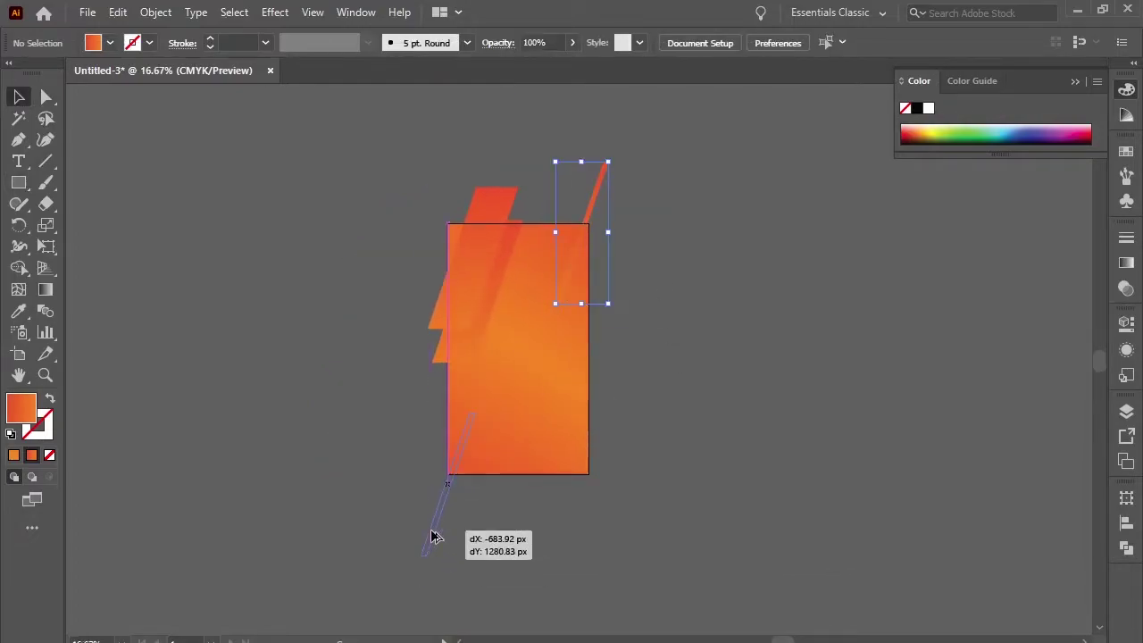
left_click(514, 389)
Reposition and shrink the jagged shapes, copy them to the lower right, and select everything
left_click_drag(500, 204, 505, 251)
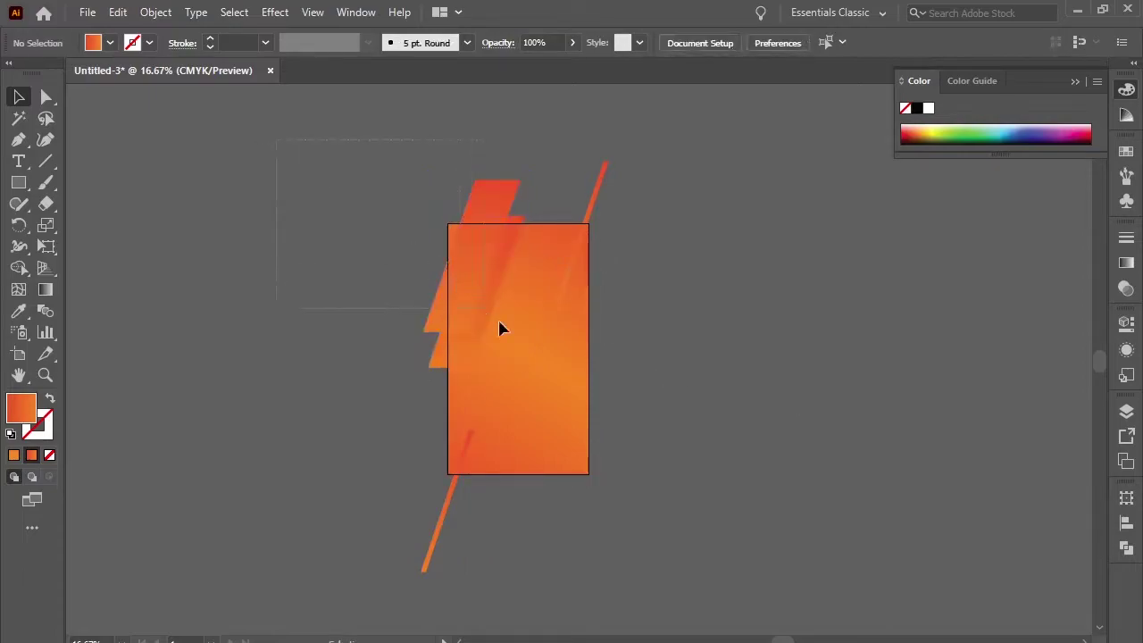
left_click_drag(425, 367, 434, 351)
left_click_drag(494, 320, 549, 459)
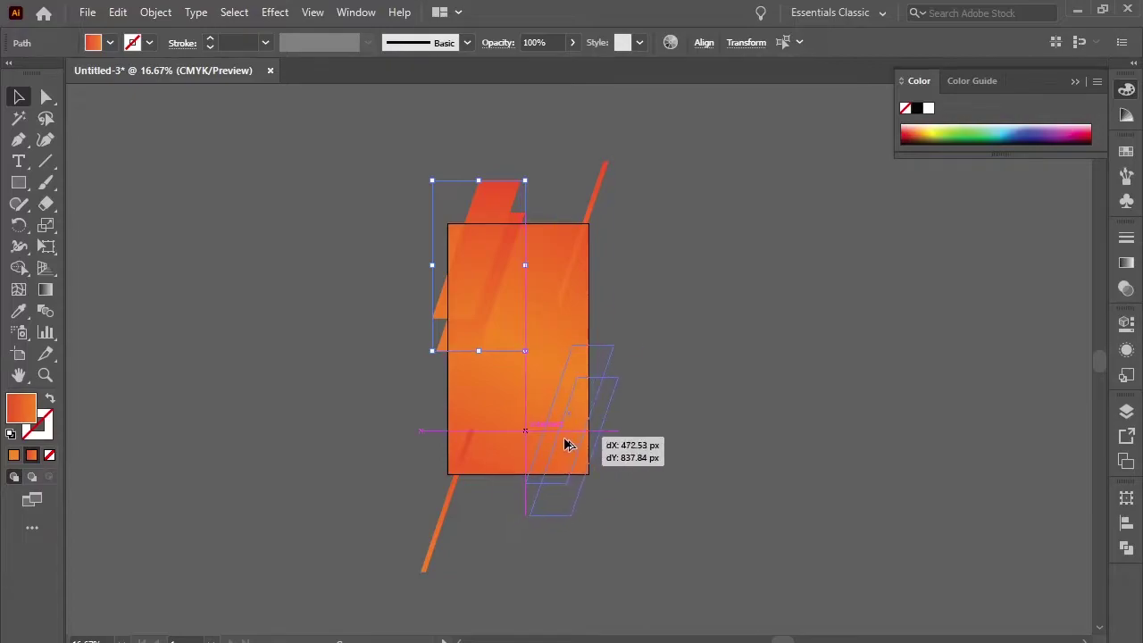
left_click_drag(548, 459, 567, 433)
left_click(706, 404)
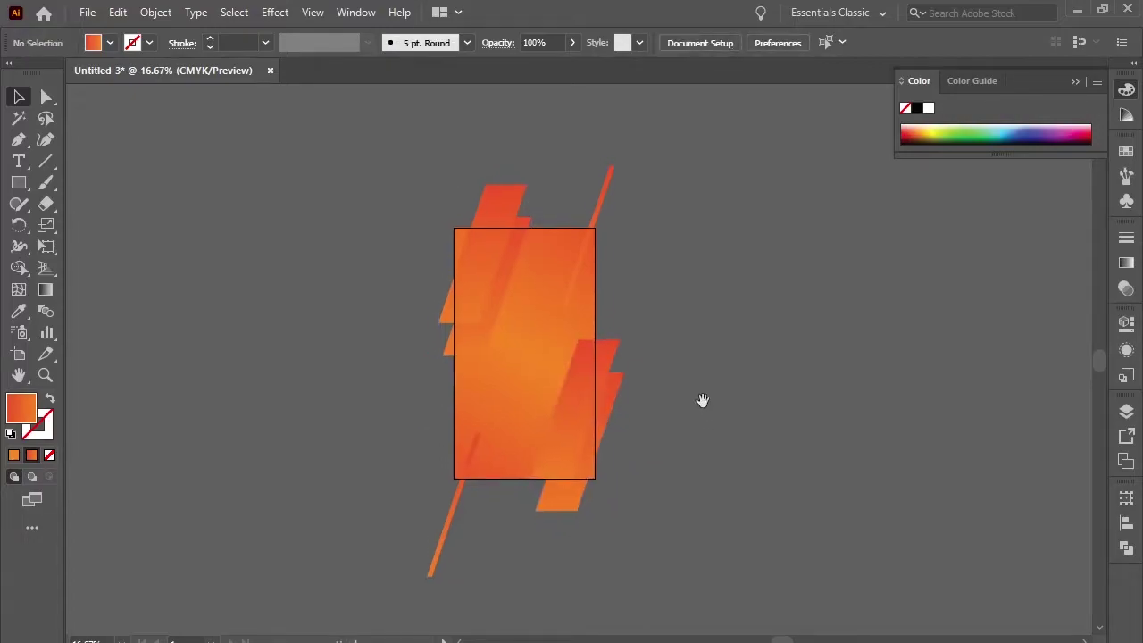
left_click_drag(786, 581, 286, 209)
Group the decorative shapes and clip all artwork to a poster-sized rectangle
right_click(556, 257)
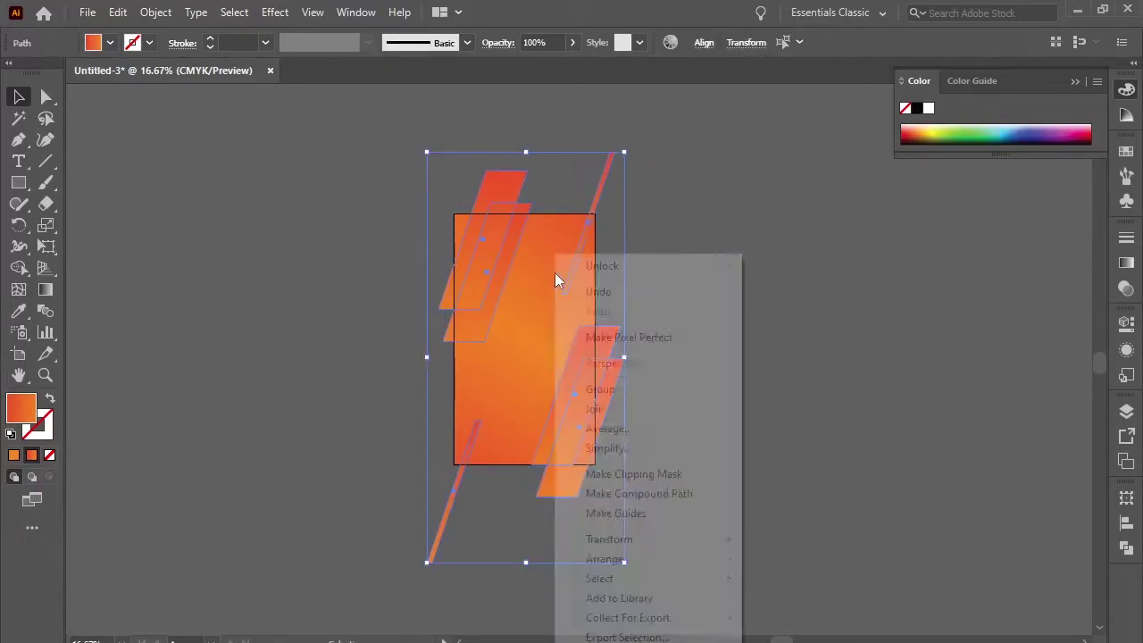
left_click(624, 390)
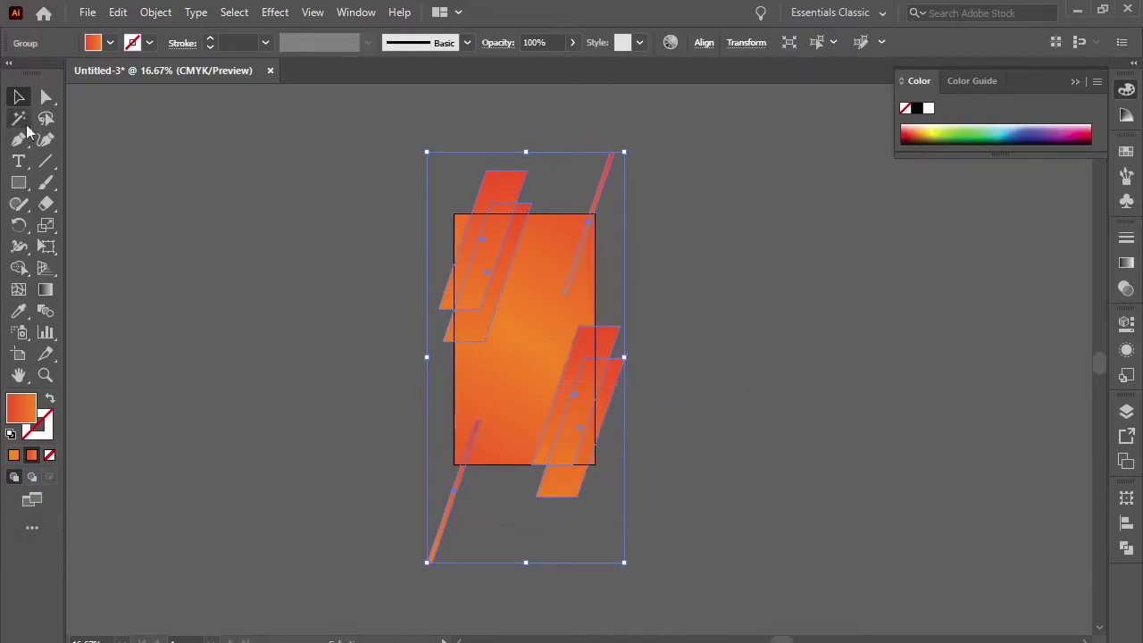
key("m")
key("ctrl+shift+a")
left_click_drag(453, 213, 595, 464)
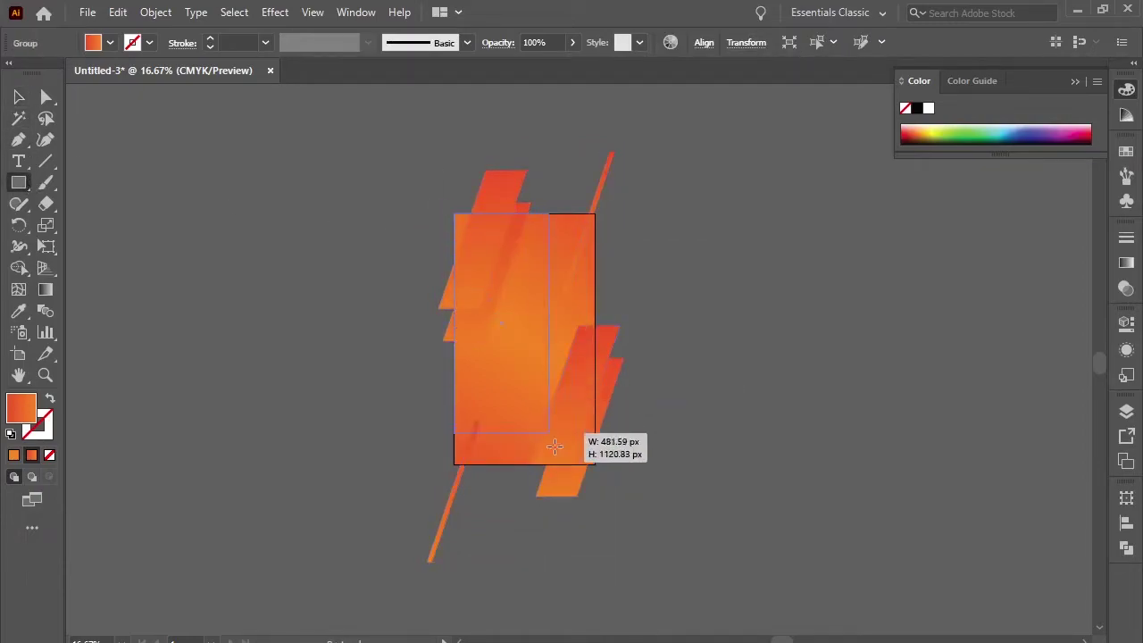
key("v")
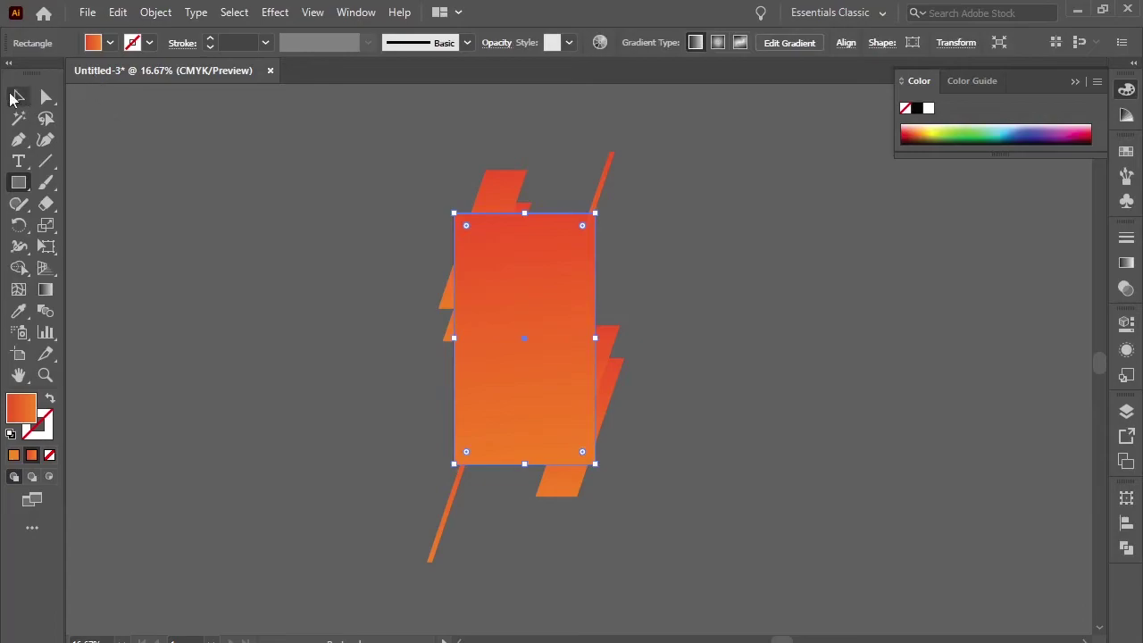
key("ctrl+a")
right_click(552, 290)
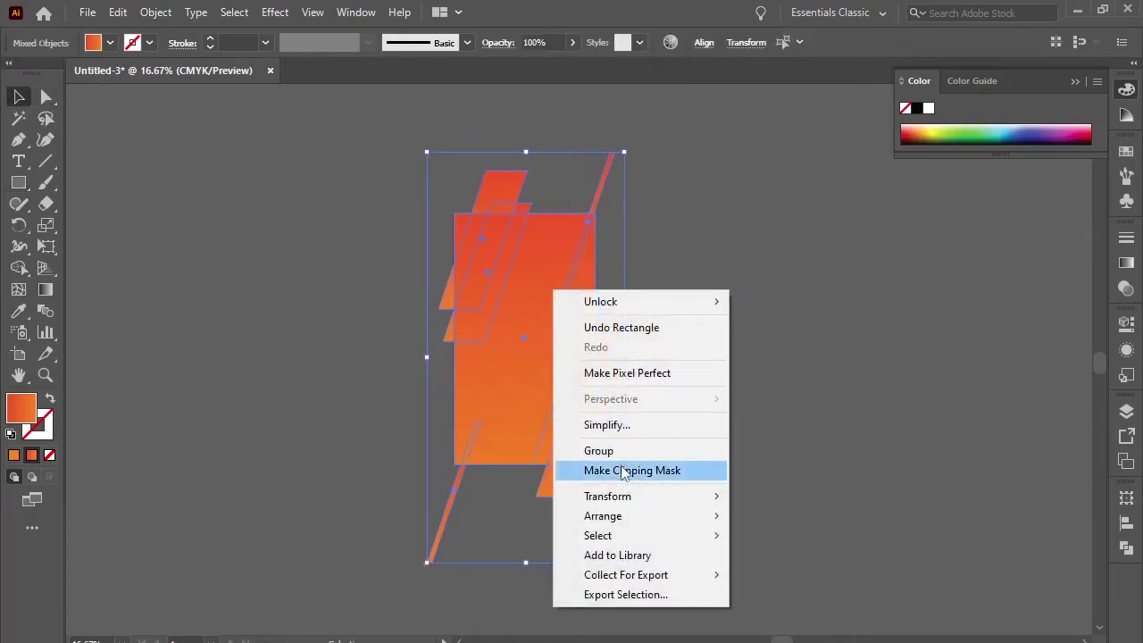
left_click(620, 470)
left_click(694, 280)
Inside the clip group, move the red slanted shape up and right
scroll(627, 378, "up", 2)
scroll(554, 304, "down", 1)
double_click(554, 304)
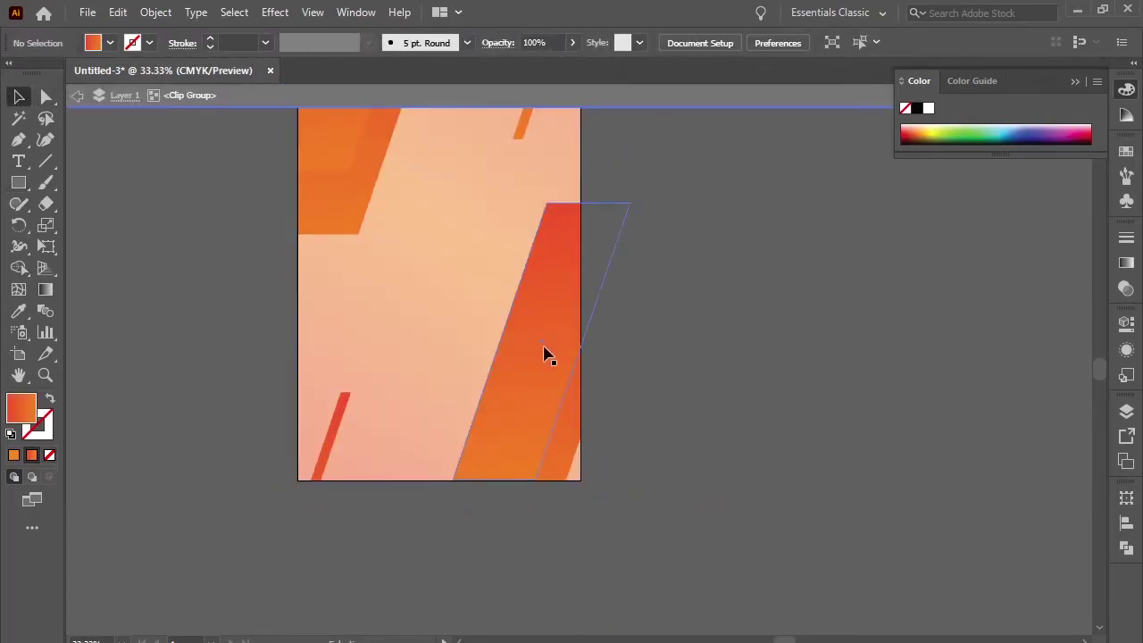
left_click(561, 375)
double_click(567, 309)
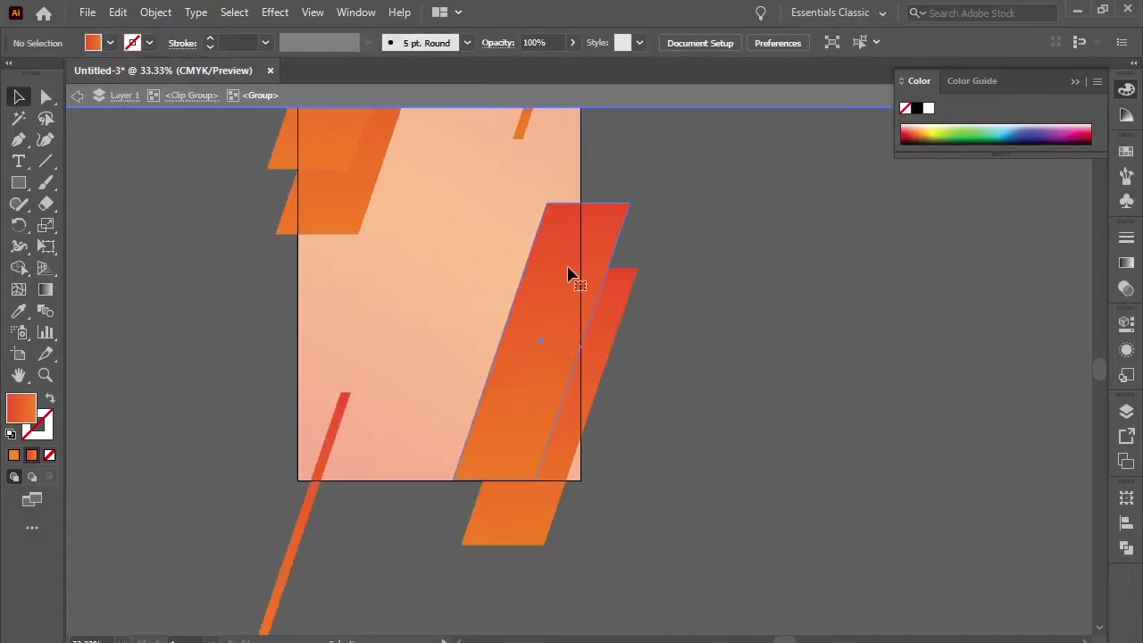
left_click(602, 324)
left_click_drag(589, 359, 605, 286)
left_click(684, 197)
Shift the lower-right shapes and diagonal stripes into their final place, then exit isolation
left_click(581, 408)
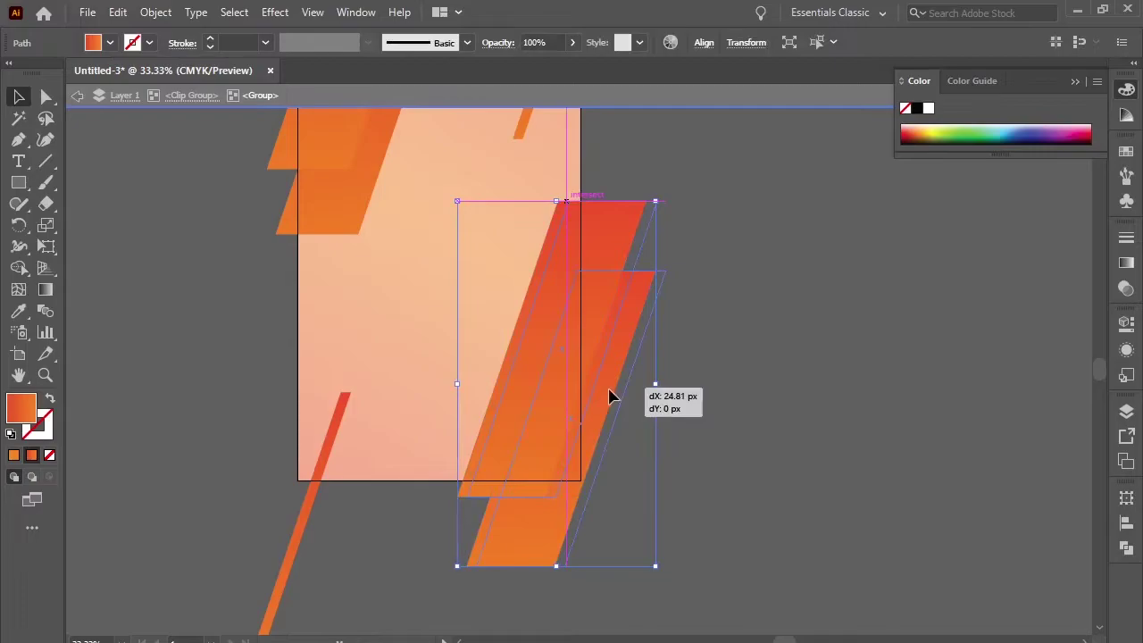
left_click_drag(605, 416, 619, 416)
left_click_drag(471, 384, 450, 390)
left_click_drag(524, 375, 562, 381)
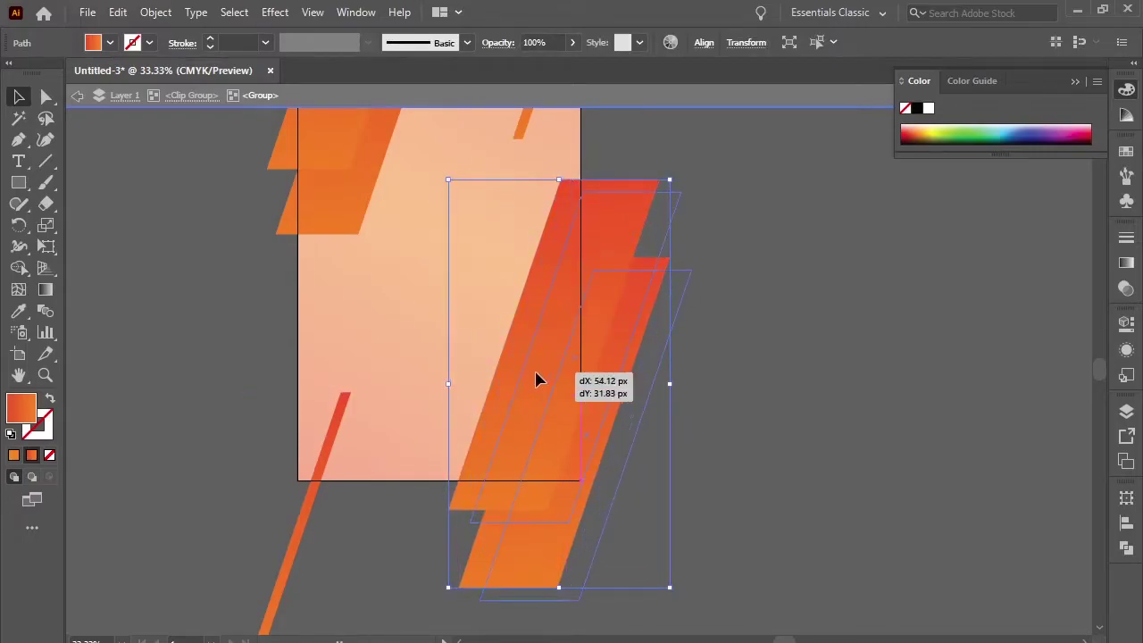
double_click(944, 327)
key("ctrl+minus")
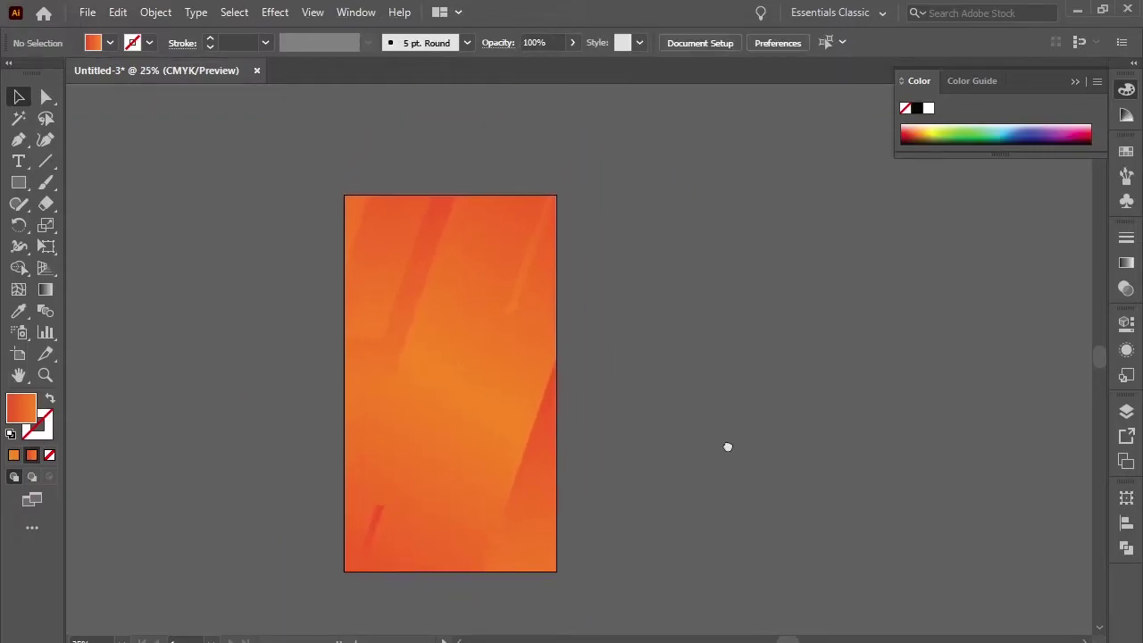
Add the text 'super' beside the poster artboard and scale it up
key("ctrl+minus")
key("t")
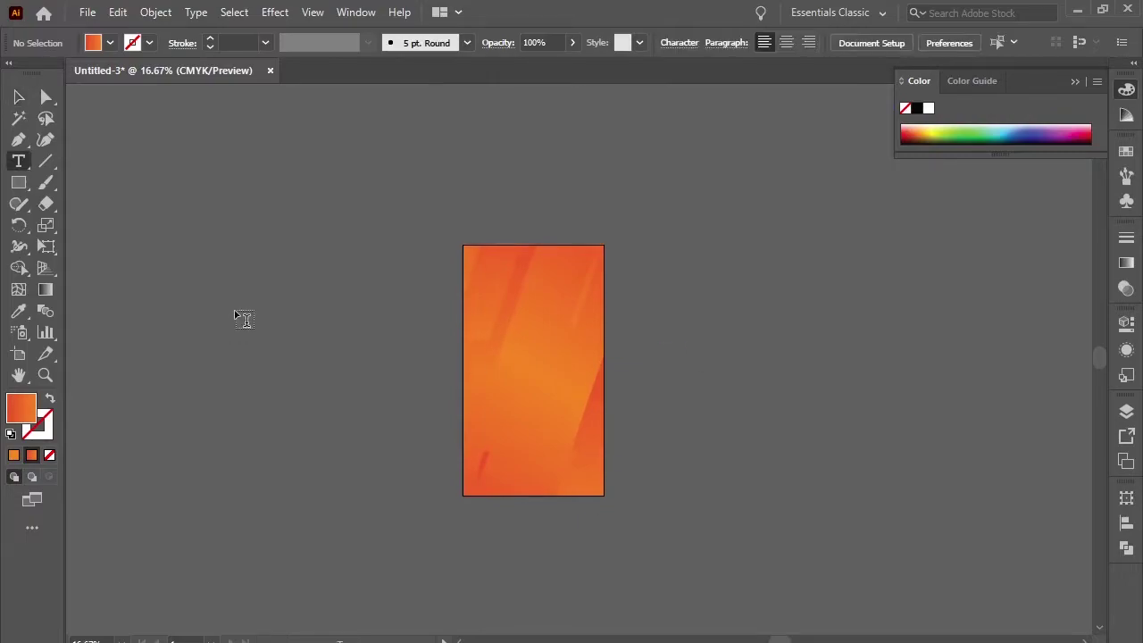
left_click(289, 295)
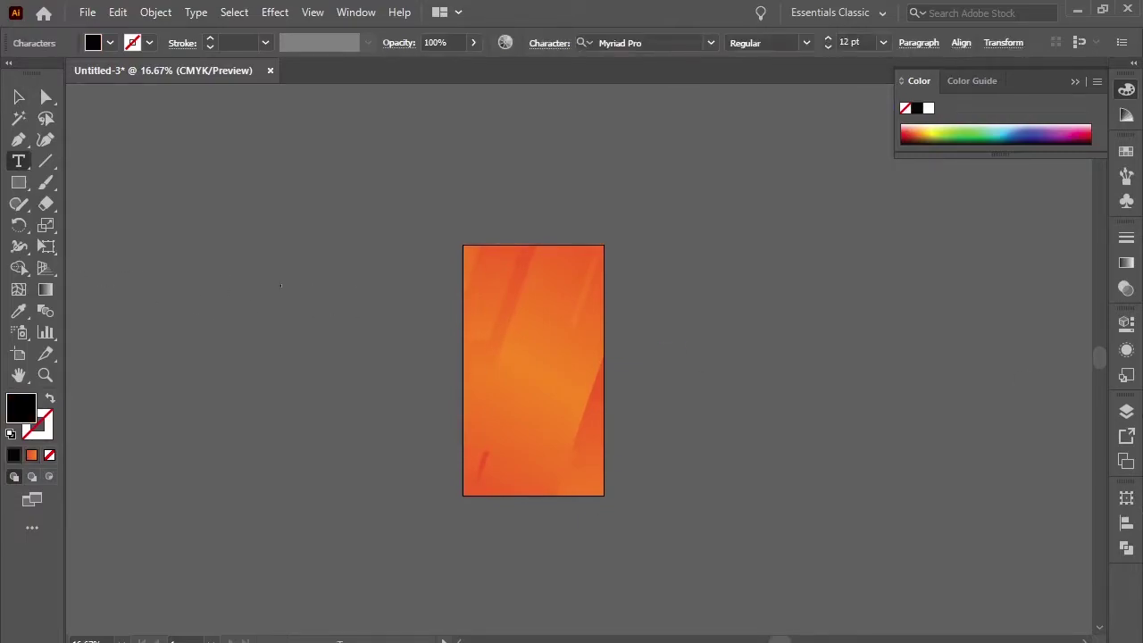
key("Escape")
left_click_drag(307, 285, 348, 382)
scroll(348, 383, "up", 3)
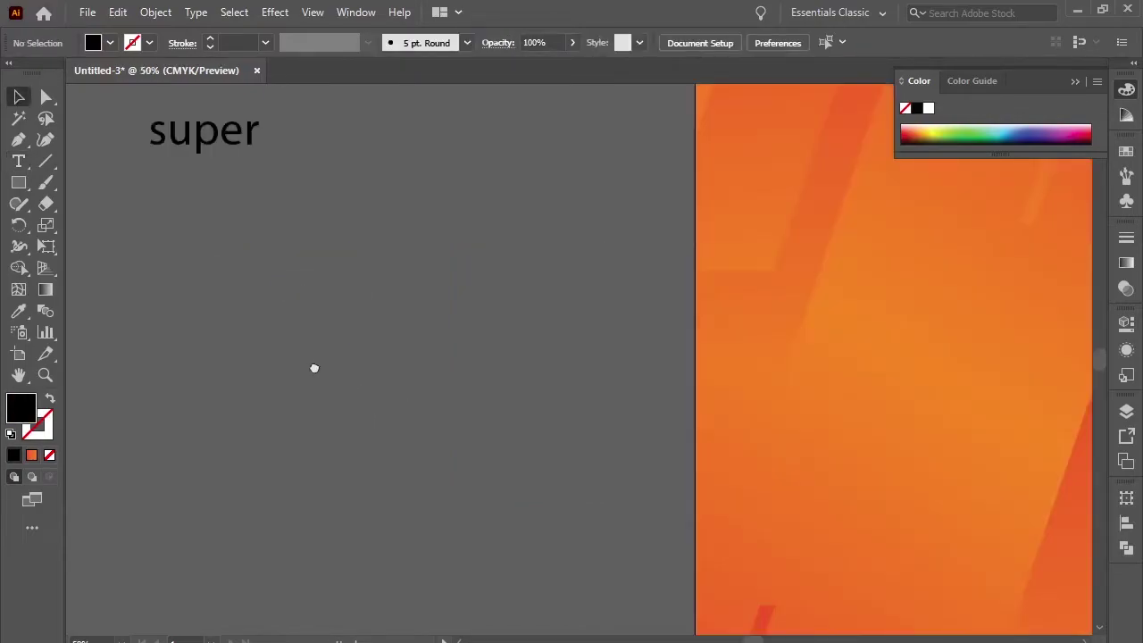
left_click(281, 238)
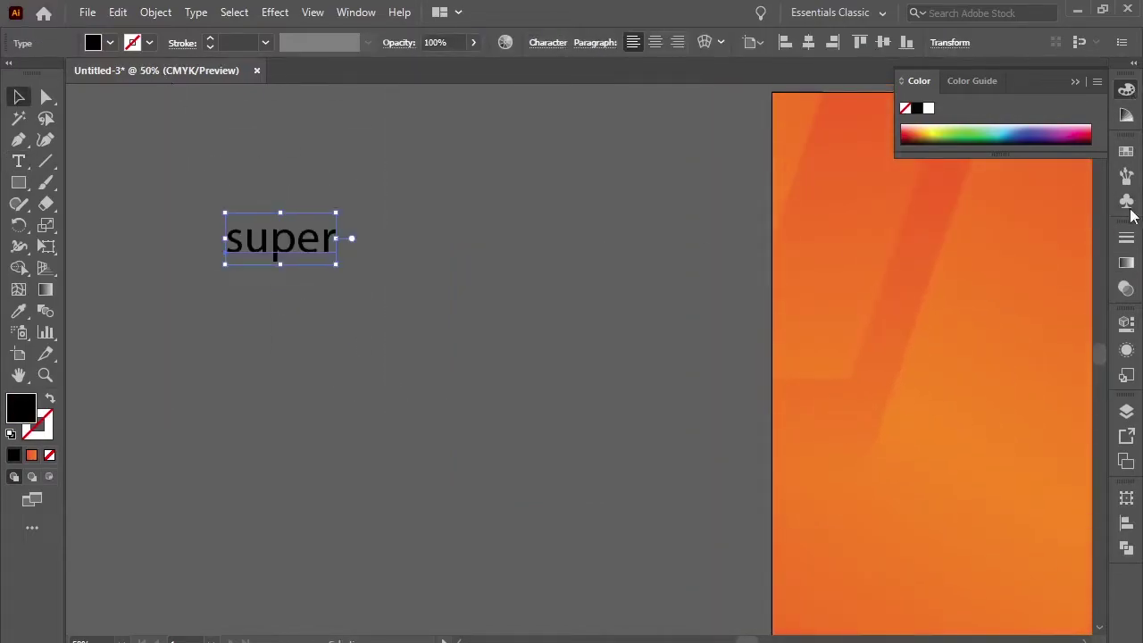
Set the SUPER text to Raleway Bold Italic with All Caps enabled
left_click(1125, 325)
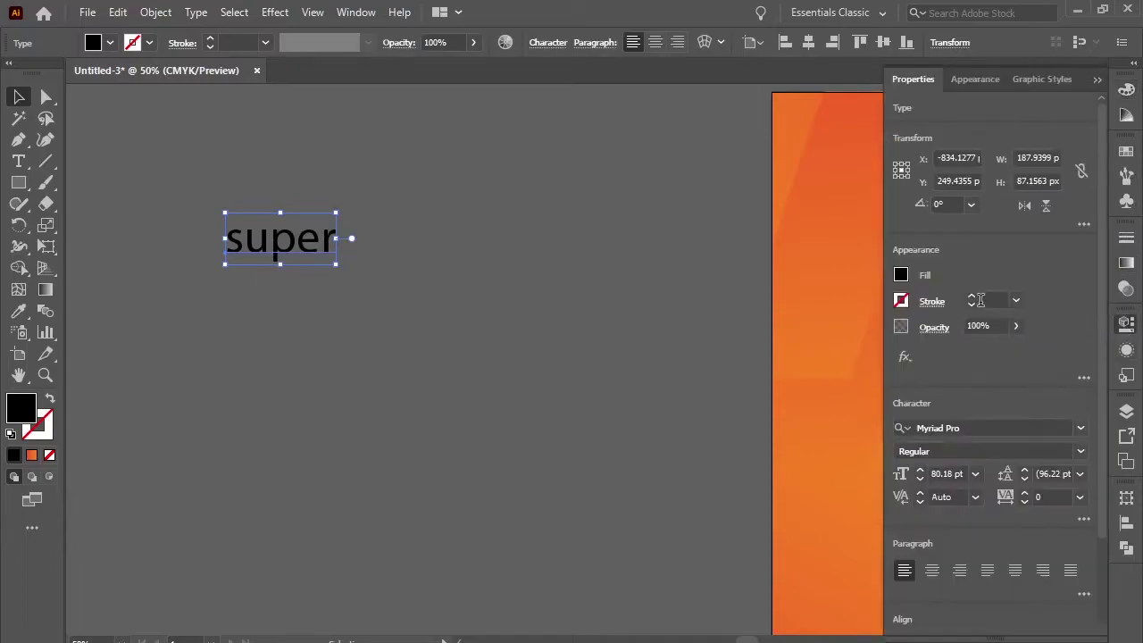
left_click(1081, 429)
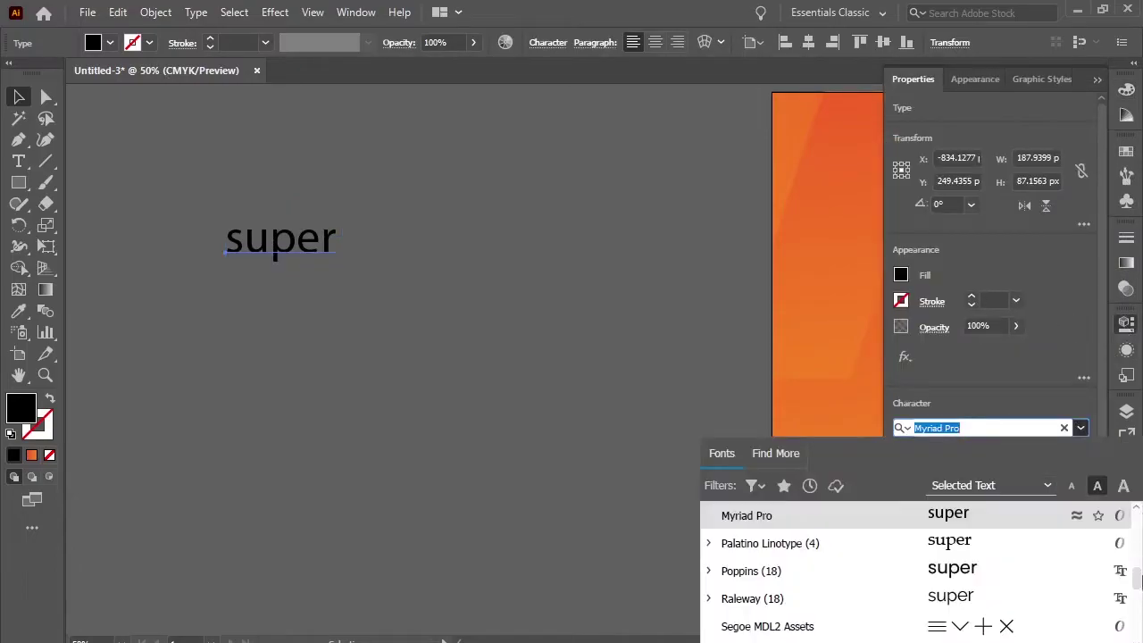
scroll(894, 572, "up", 5)
scroll(893, 571, "down", 5)
left_click(980, 513)
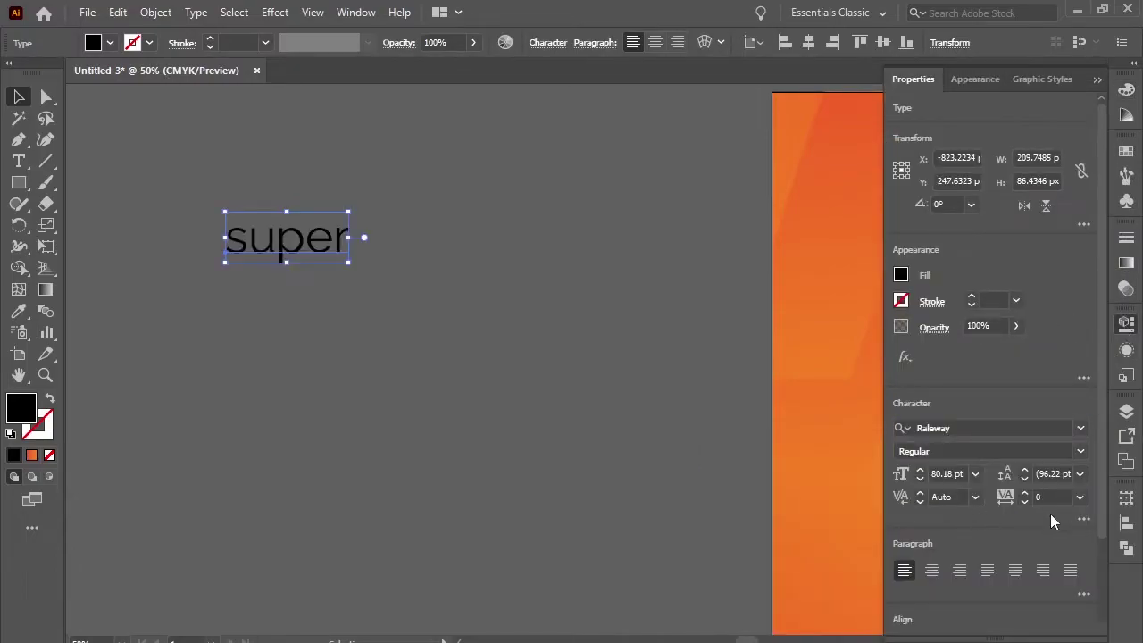
left_click(1084, 518)
left_click(901, 410)
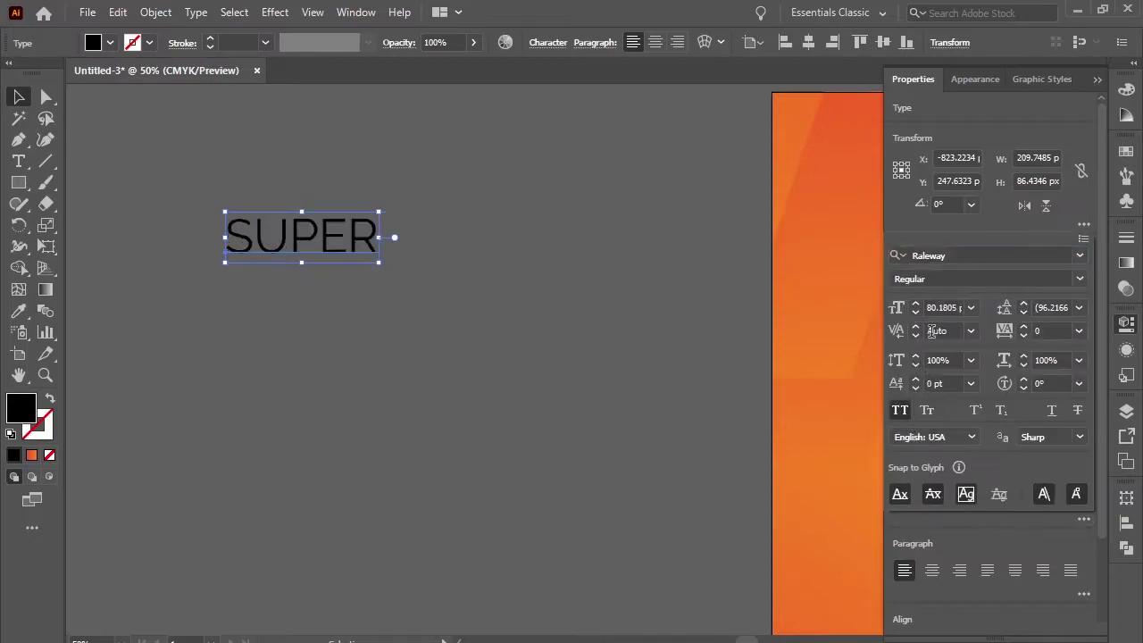
left_click(1079, 278)
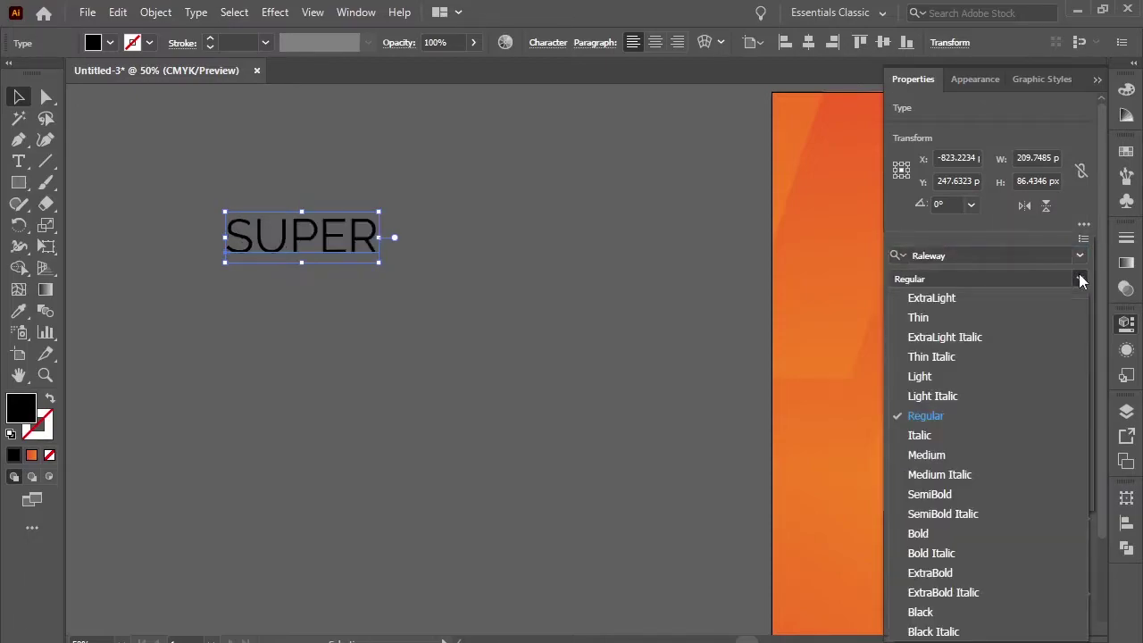
left_click(932, 553)
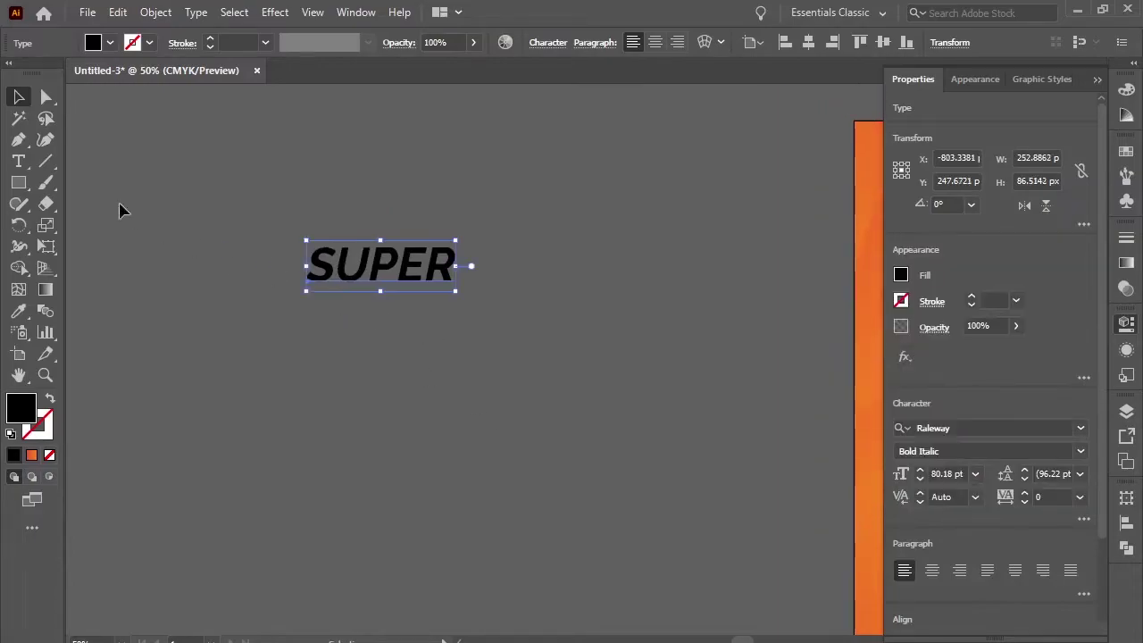
left_click(18, 182)
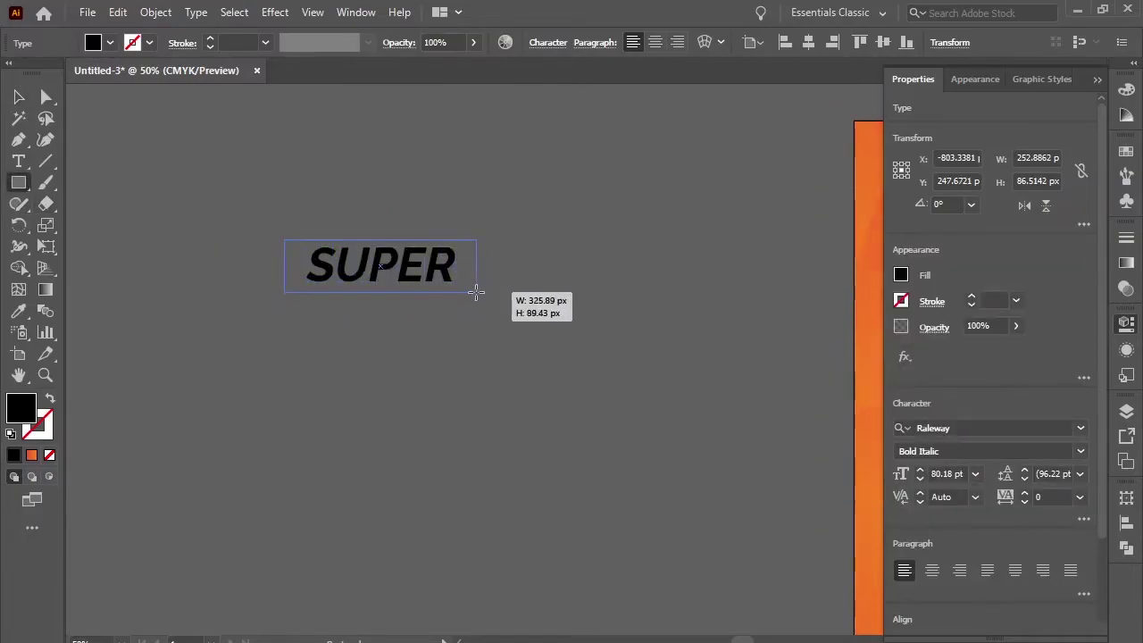
Draw a black rectangle under the SUPER text and bring the text to the front
left_click_drag(476, 291, 477, 291)
left_click_drag(385, 265, 403, 370)
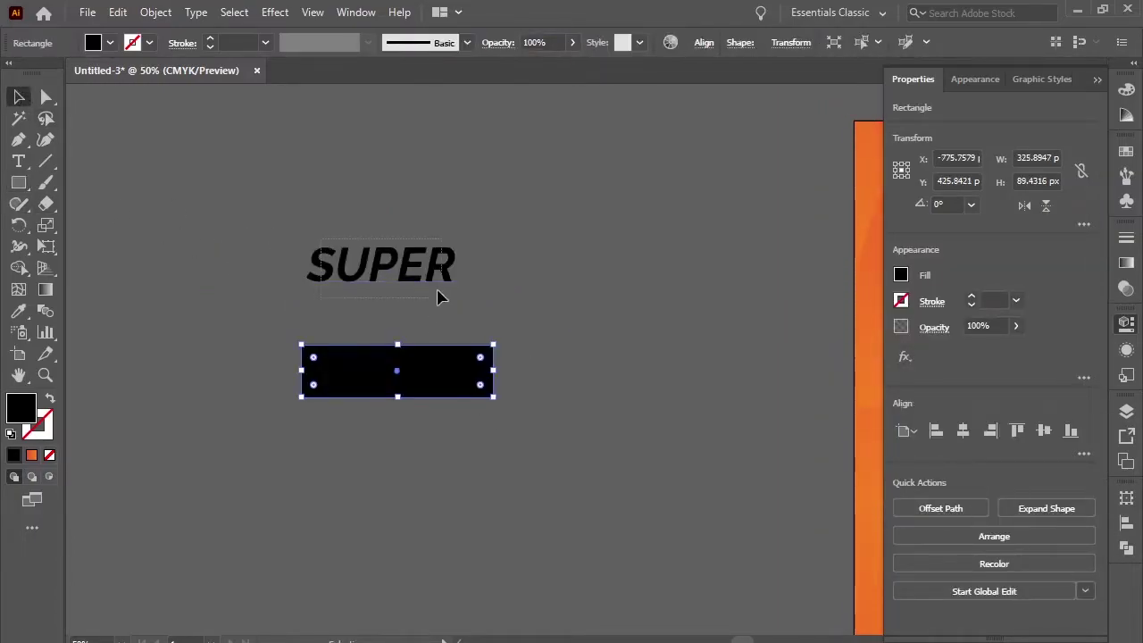
right_click(395, 259)
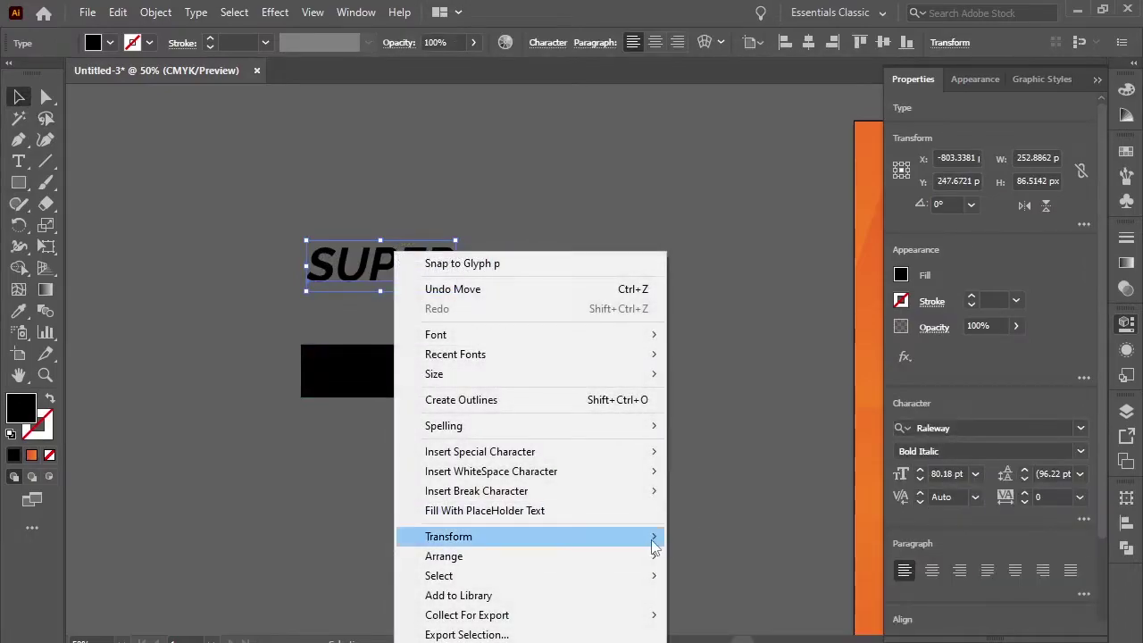
mouse_move(500, 556)
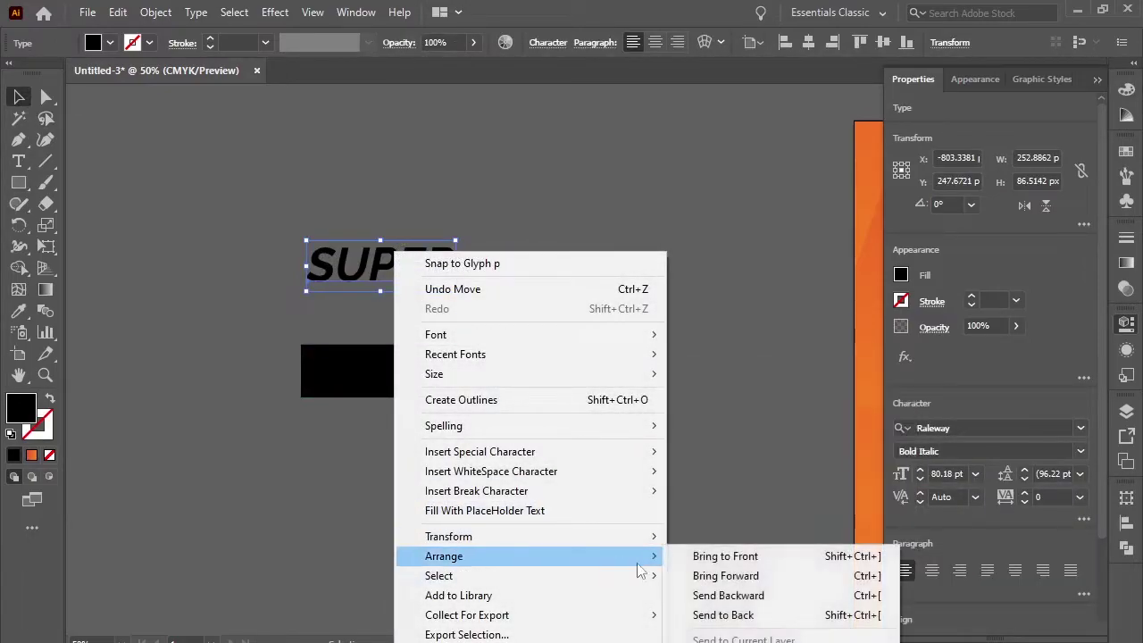
left_click(725, 556)
mouse_move(430, 277)
left_mouse_down()
mouse_move(437, 383)
mouse_move(448, 381)
mouse_move(421, 368)
left_mouse_up()
left_click(557, 426)
left_click(423, 375)
Make an offset copy of the black rectangle, up and to the left, filled white
key("ctrl+1")
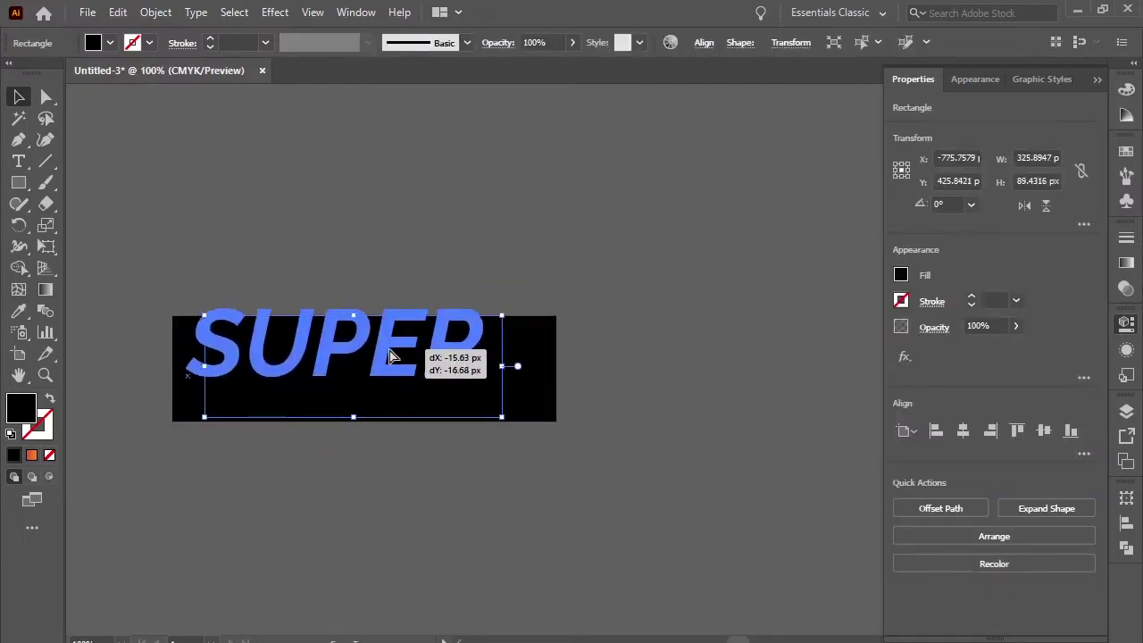
left_click(550, 415)
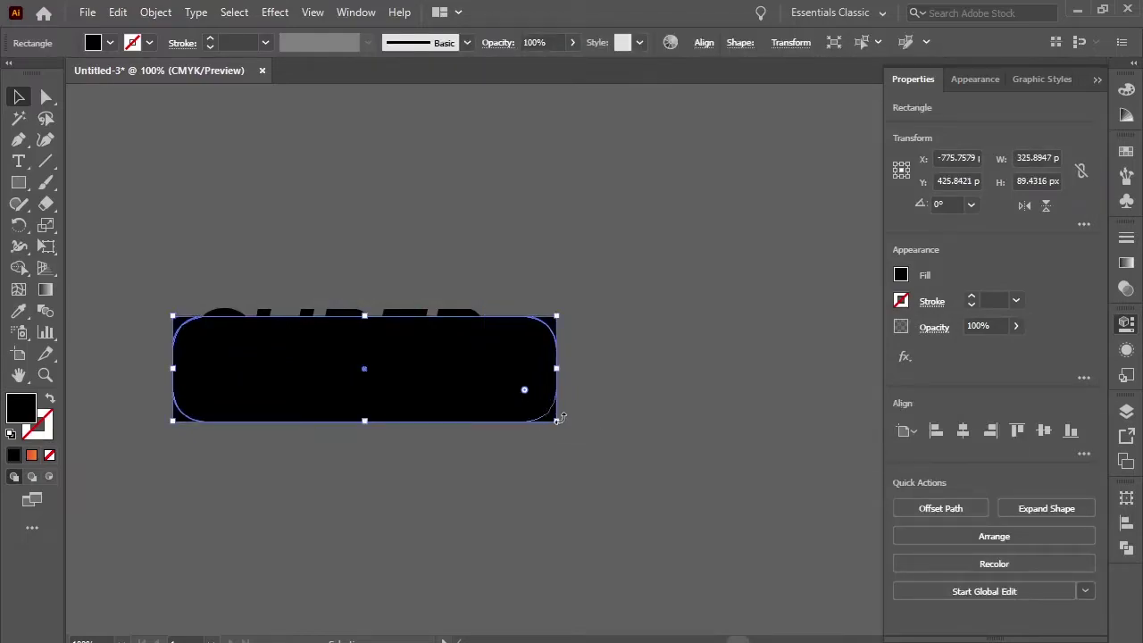
left_click(585, 454)
left_click_drag(512, 409, 502, 397)
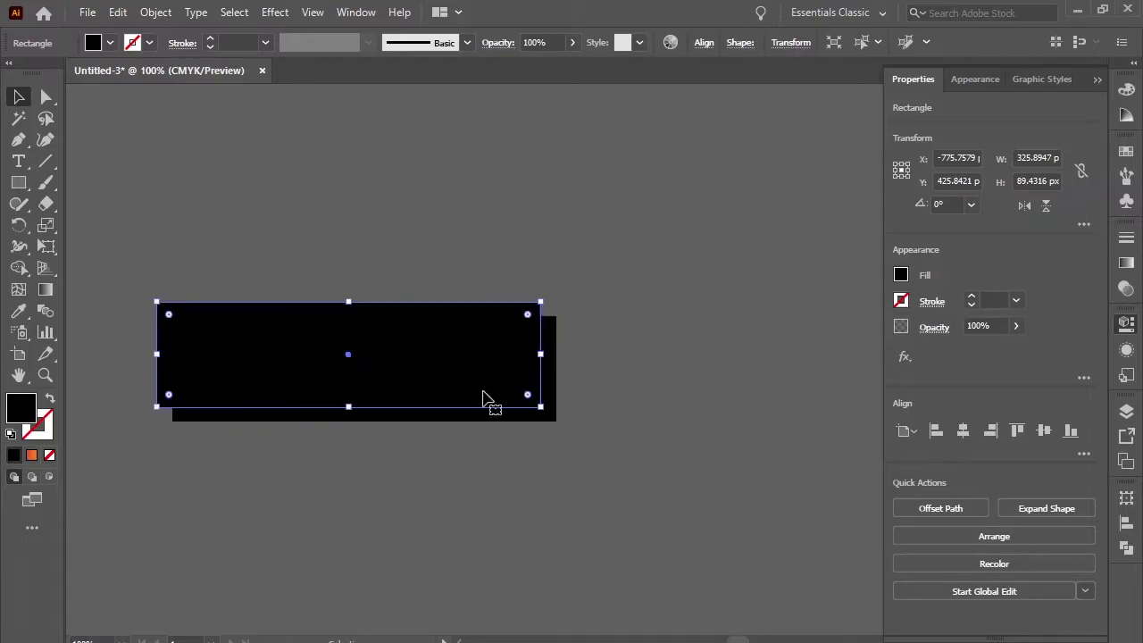
left_click(96, 43)
left_click(36, 72)
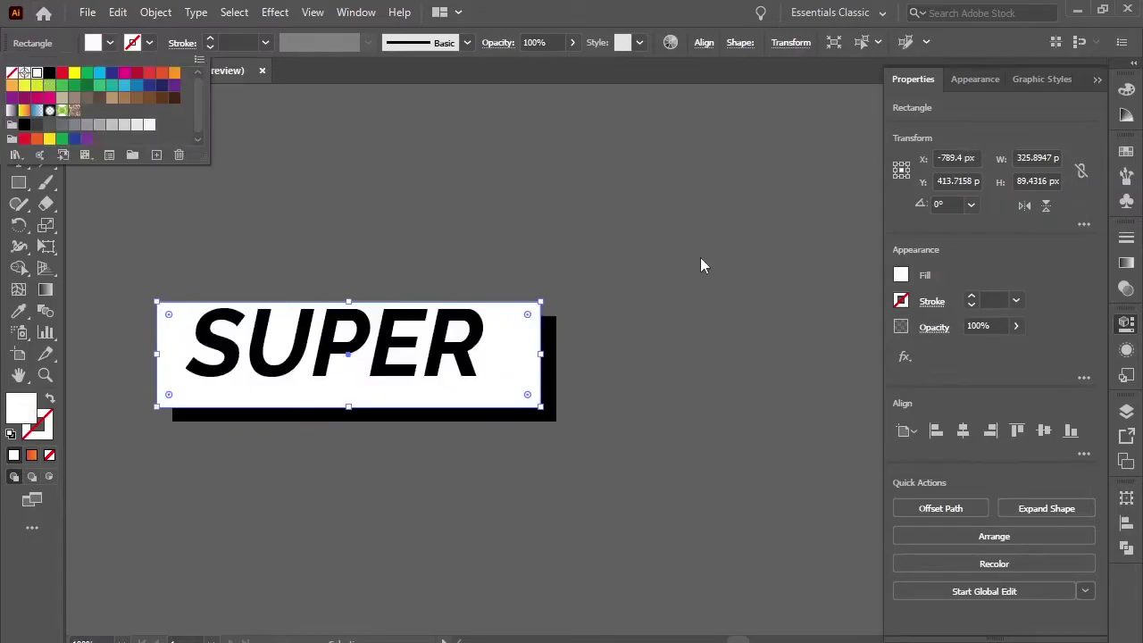
left_click(670, 331)
Position the white box precisely over its black shadow box
scroll(635, 403, "up", 1)
left_click_drag(486, 382, 491, 390)
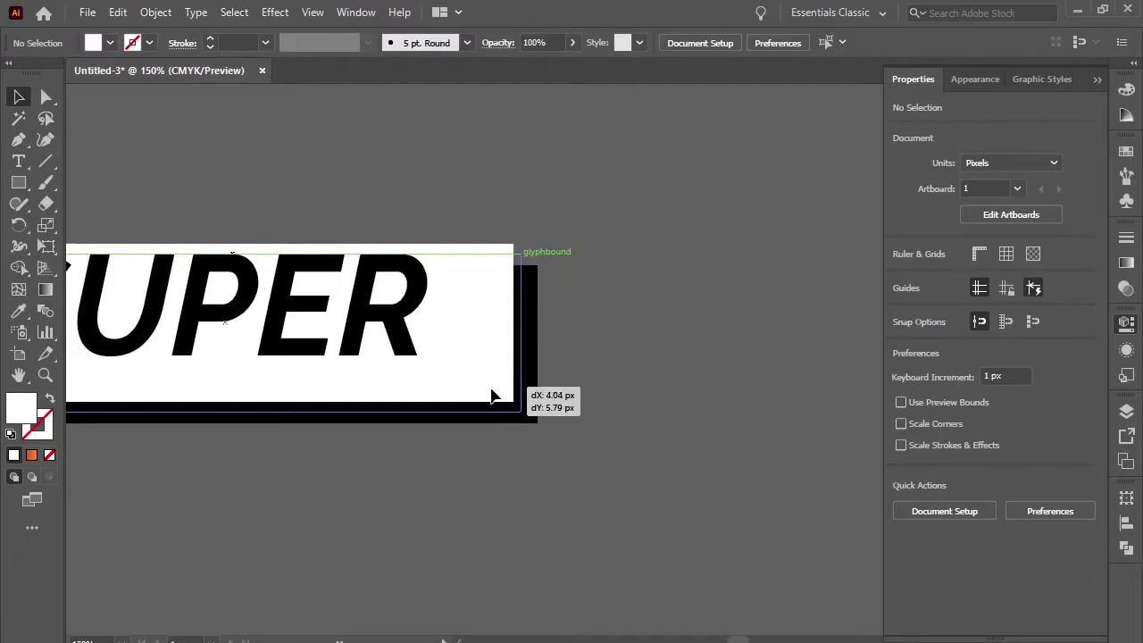
left_click_drag(516, 408, 516, 409)
scroll(581, 460, "up", 1)
scroll(679, 500, "up", 2)
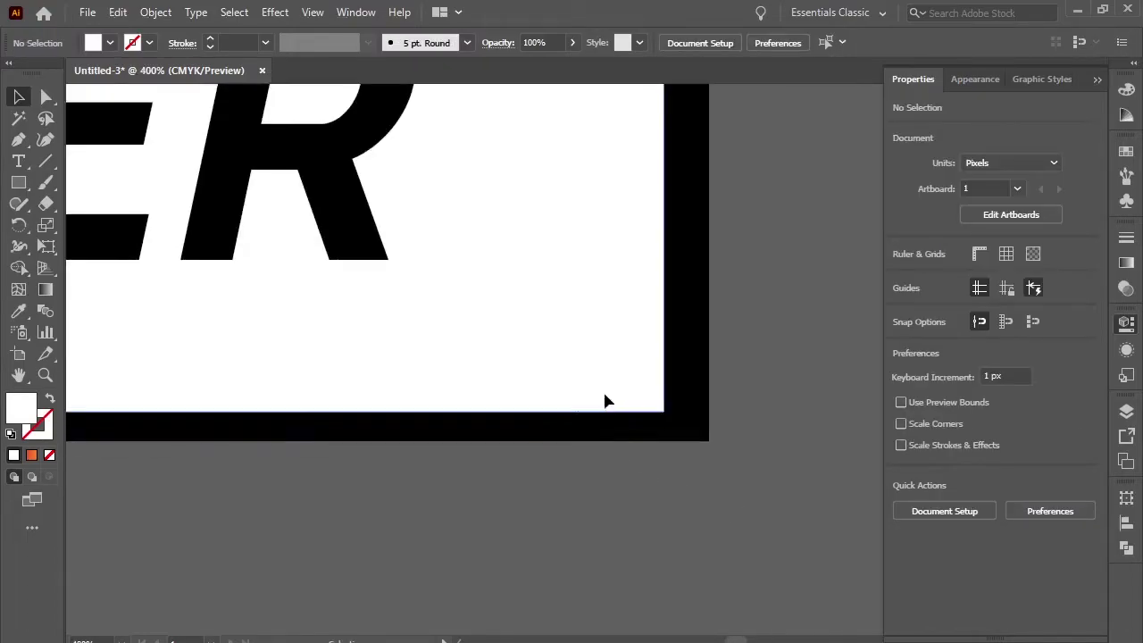
left_click_drag(605, 401, 610, 399)
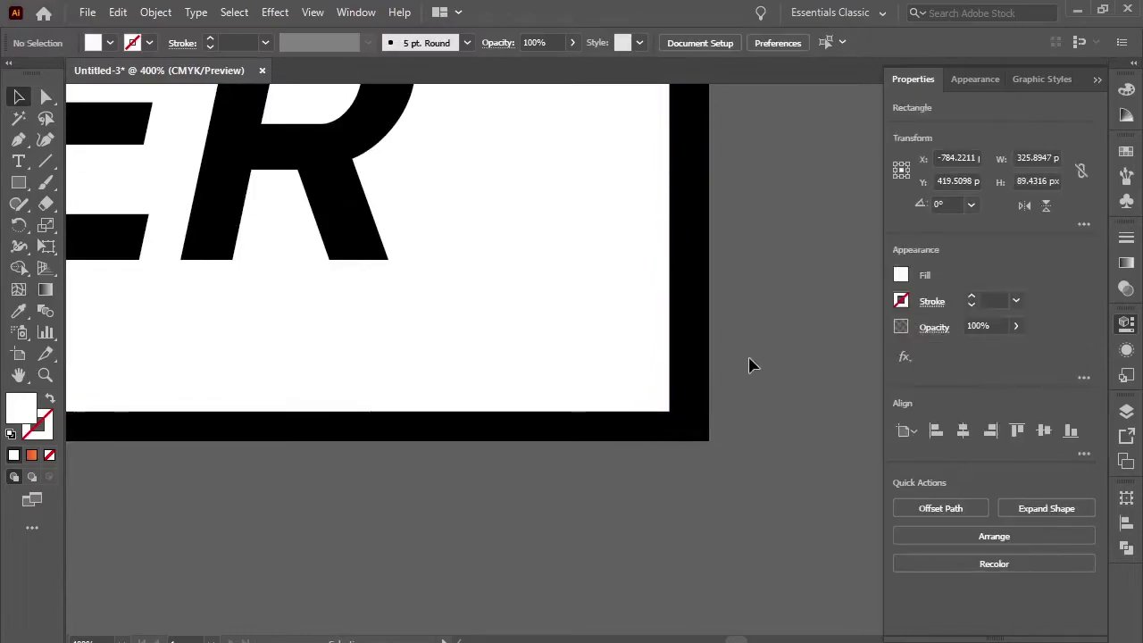
left_click(750, 363)
Centre SUPER horizontally and vertically on the white box, then enlarge it to fill the box
scroll(725, 450, "down", 4)
scroll(724, 450, "up", 1)
left_click(437, 377)
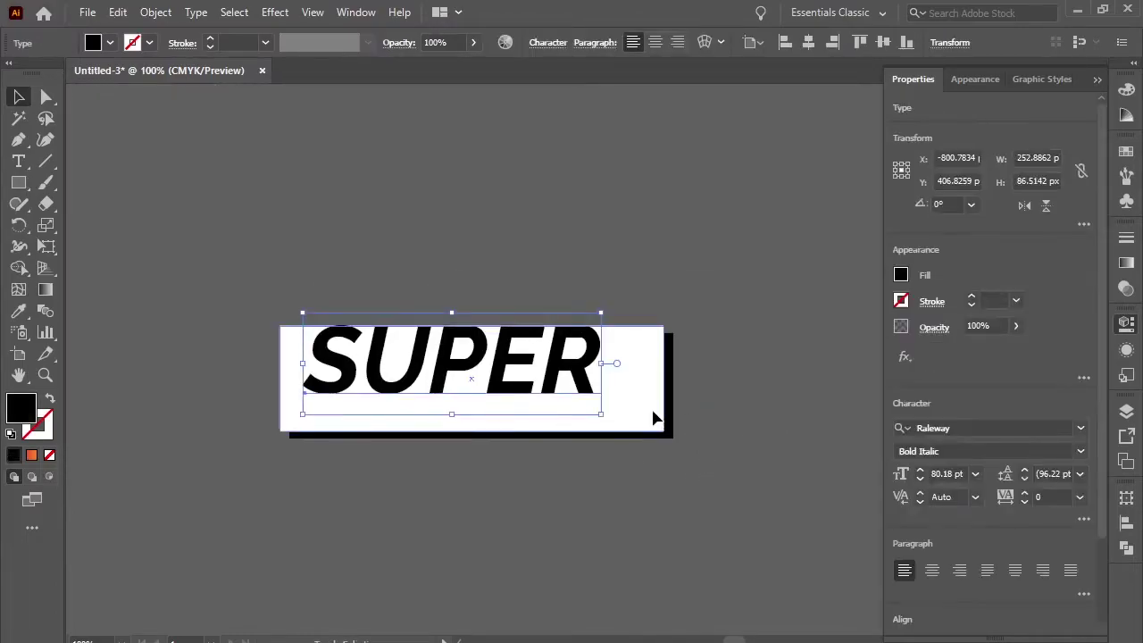
left_click(628, 397, "shift")
left_click(963, 431)
left_click(1044, 430)
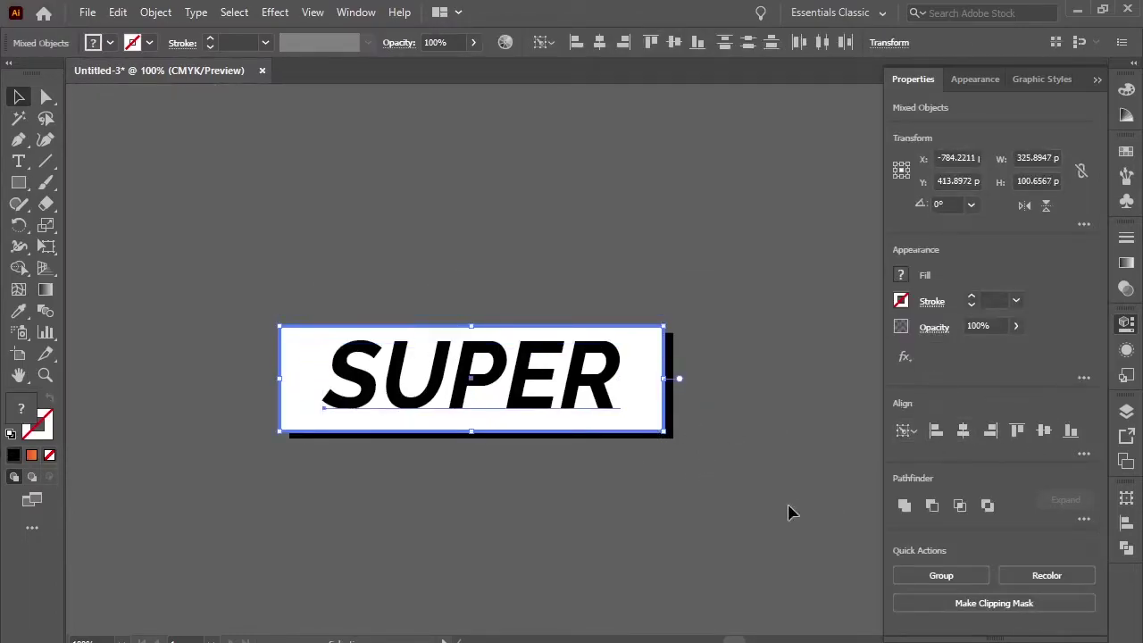
left_click(789, 510)
left_click(614, 401)
left_click_drag(622, 381, 634, 384)
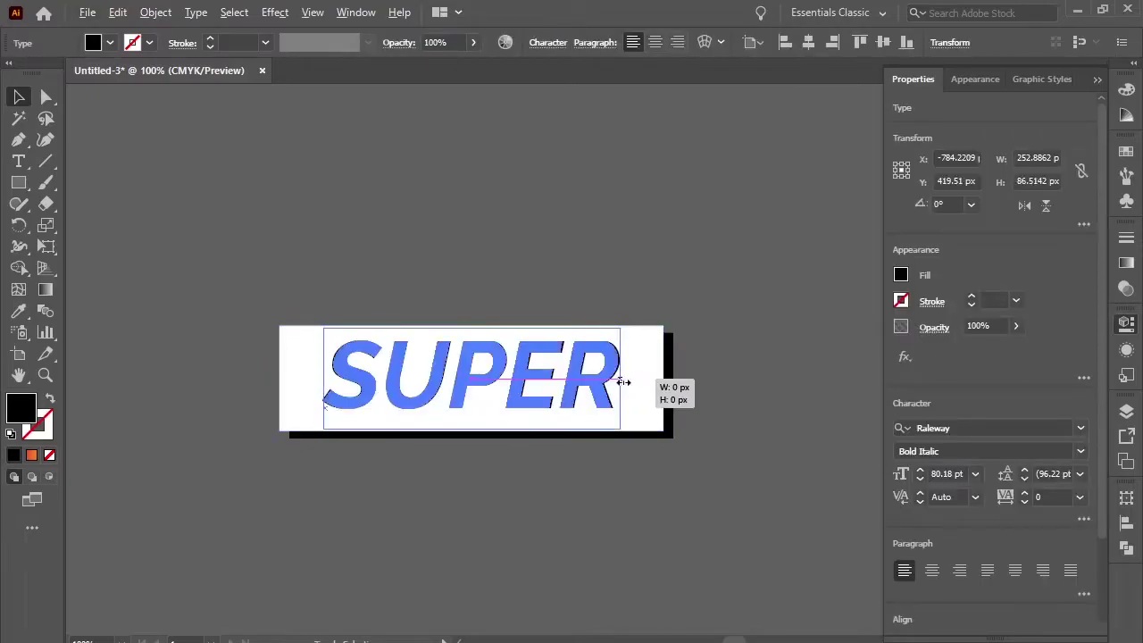
left_click(514, 520)
Duplicate the whole SUPER label just below and to the right
scroll(450, 345, "up", 2)
left_click(449, 344)
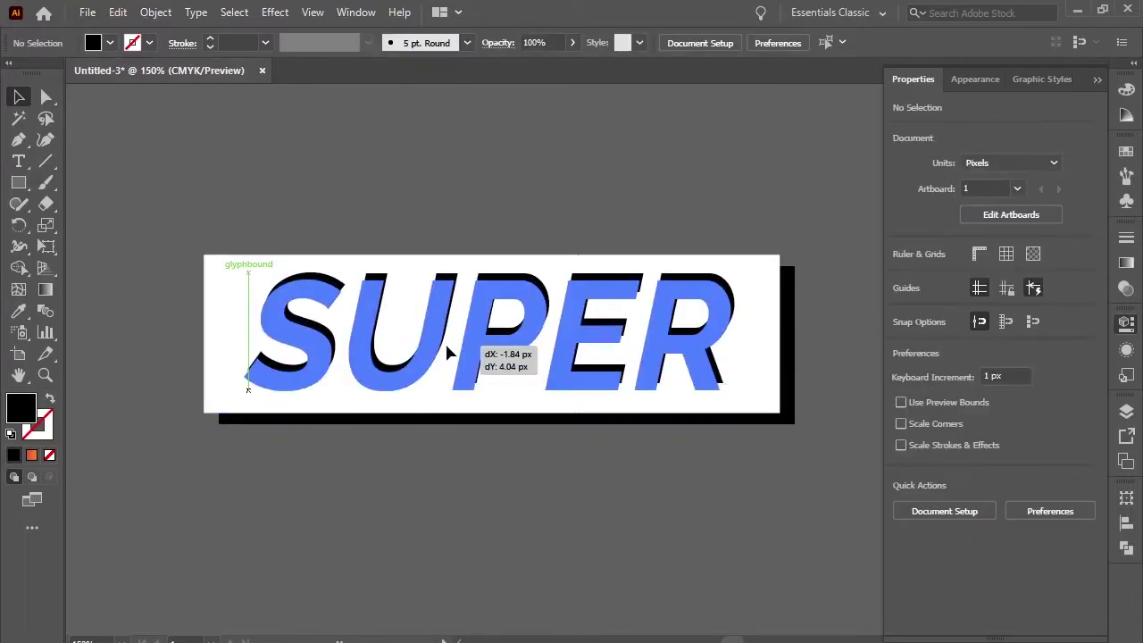
left_click(577, 533)
scroll(626, 536, "down", 3)
left_click_drag(703, 554, 588, 475)
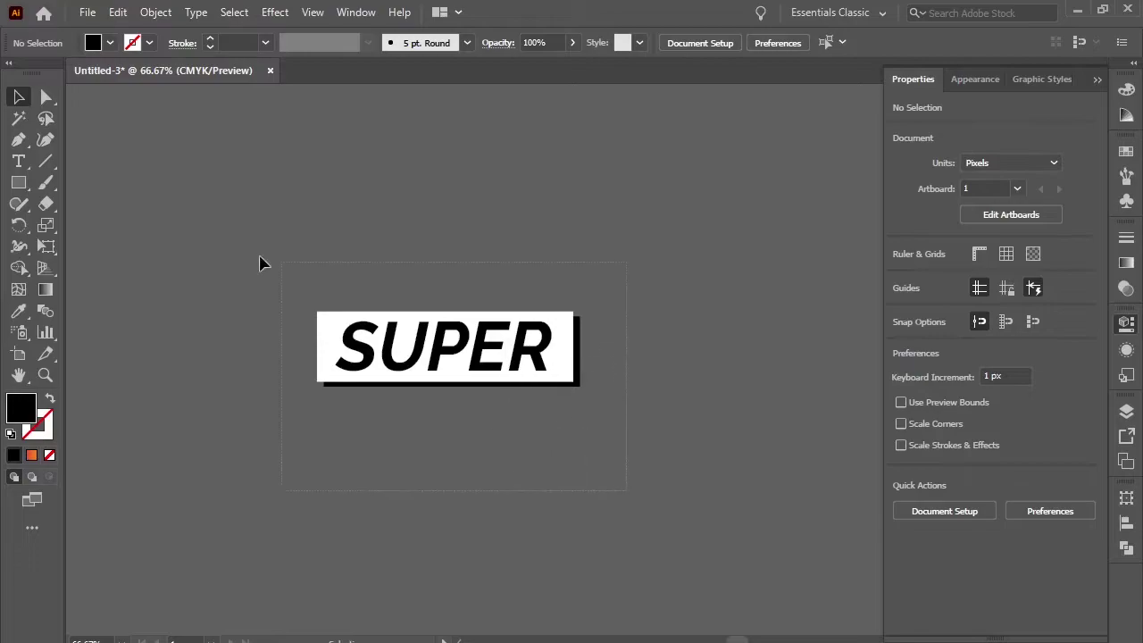
left_click_drag(260, 264, 536, 402)
left_click_drag(478, 377, 510, 419)
Retype the lower copy as SALE in Black Italic and enlarge it
left_click(615, 492)
left_click(526, 435)
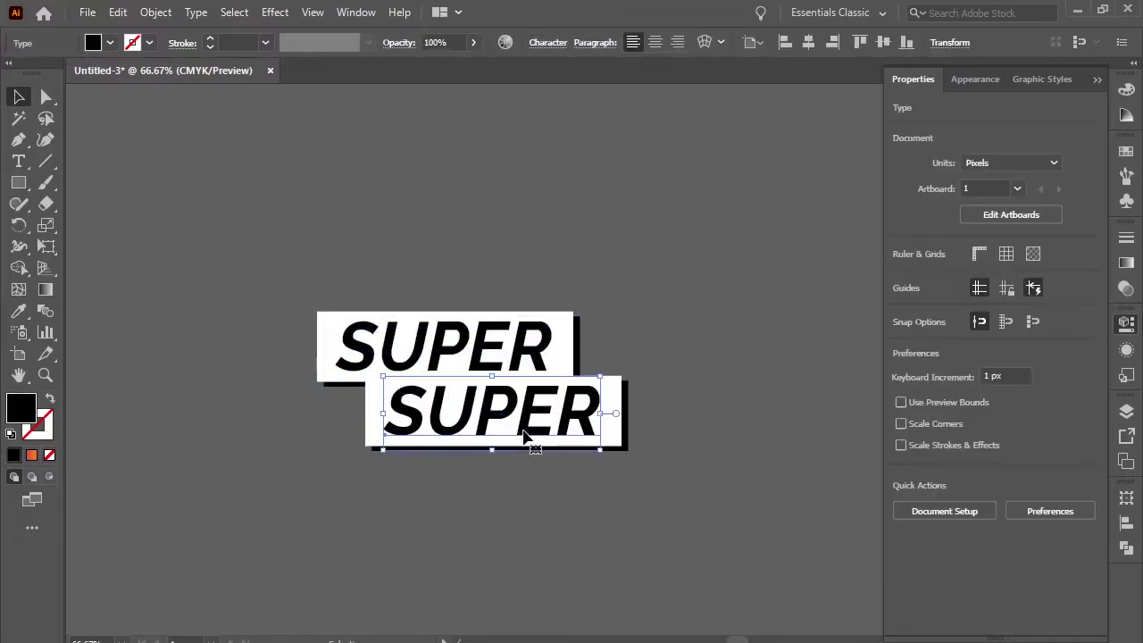
double_click(526, 435)
type("SALE")
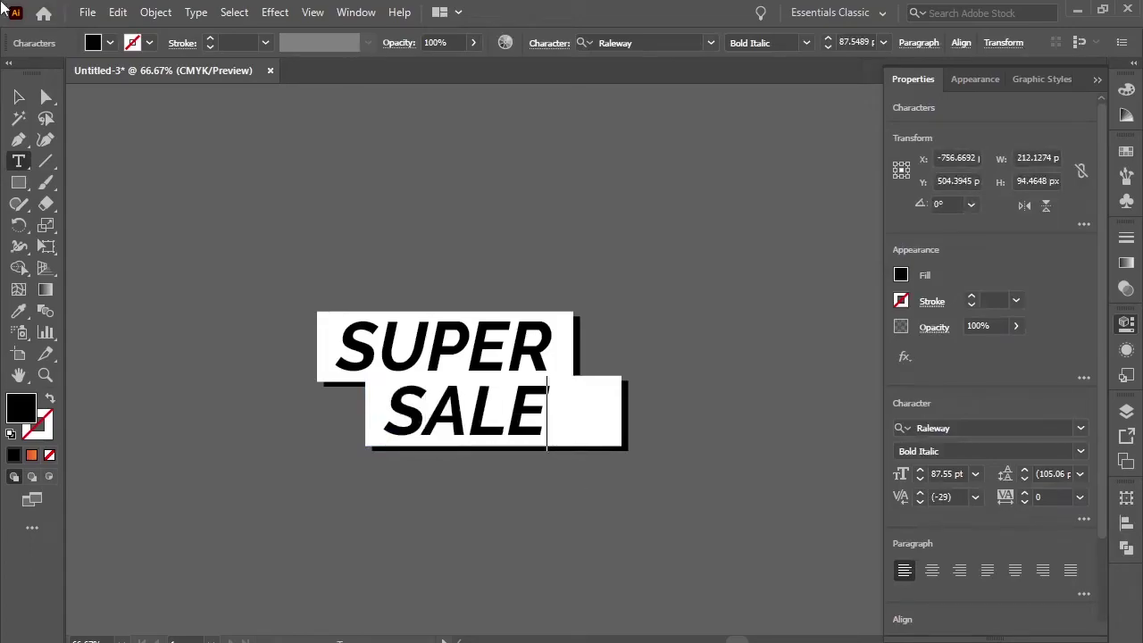
key("Escape")
left_click(1016, 451)
left_click(1016, 429)
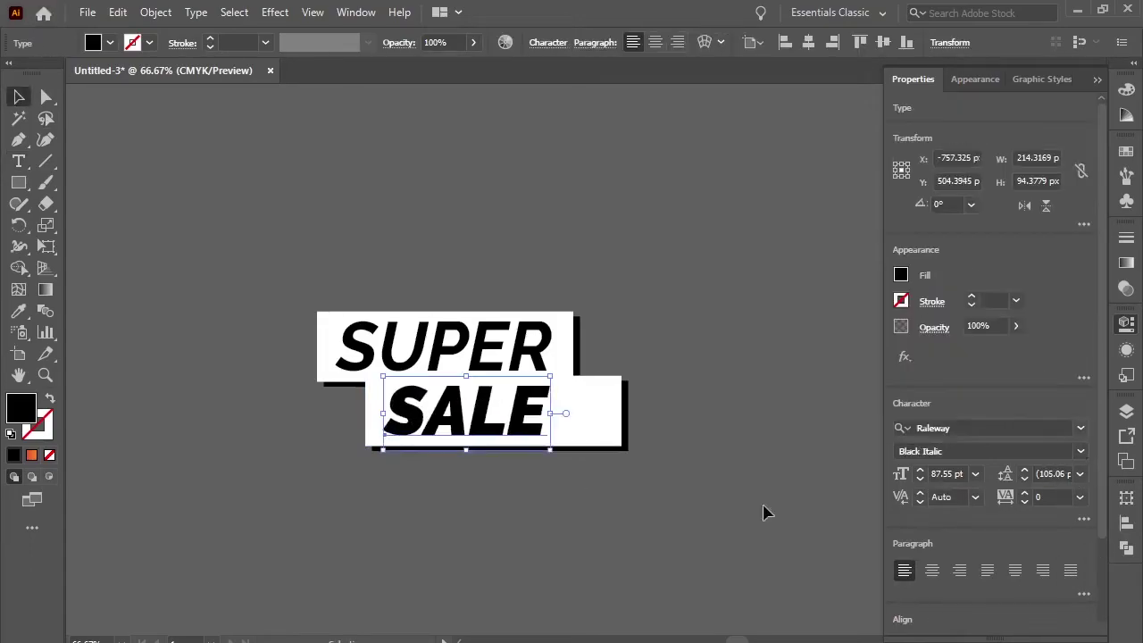
left_click_drag(559, 417, 592, 409)
key("ctrl+equal")
key("ctrl+equal")
left_click_drag(464, 357, 500, 332)
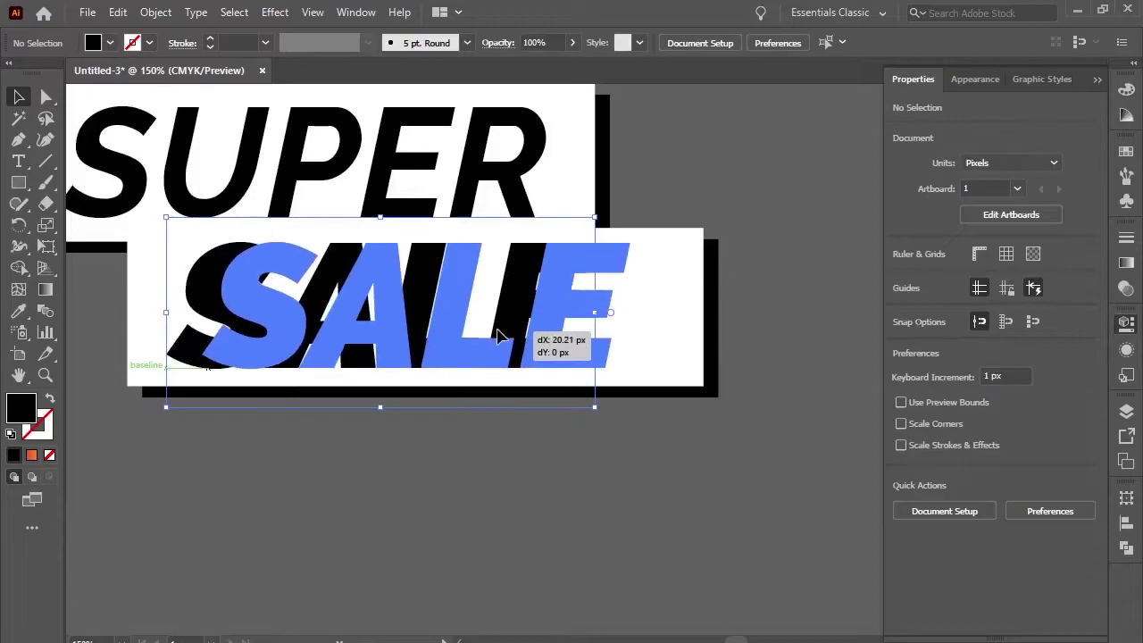
Resize the white box to fit SALE, align text and box, and shift the panel right
left_click(793, 536)
left_click(745, 384)
left_click_drag(748, 383, 719, 369)
mouse_move(171, 370)
left_mouse_down()
mouse_move(230, 467)
mouse_move(186, 386)
left_mouse_up()
left_click_drag(455, 462, 456, 479)
left_click(633, 409)
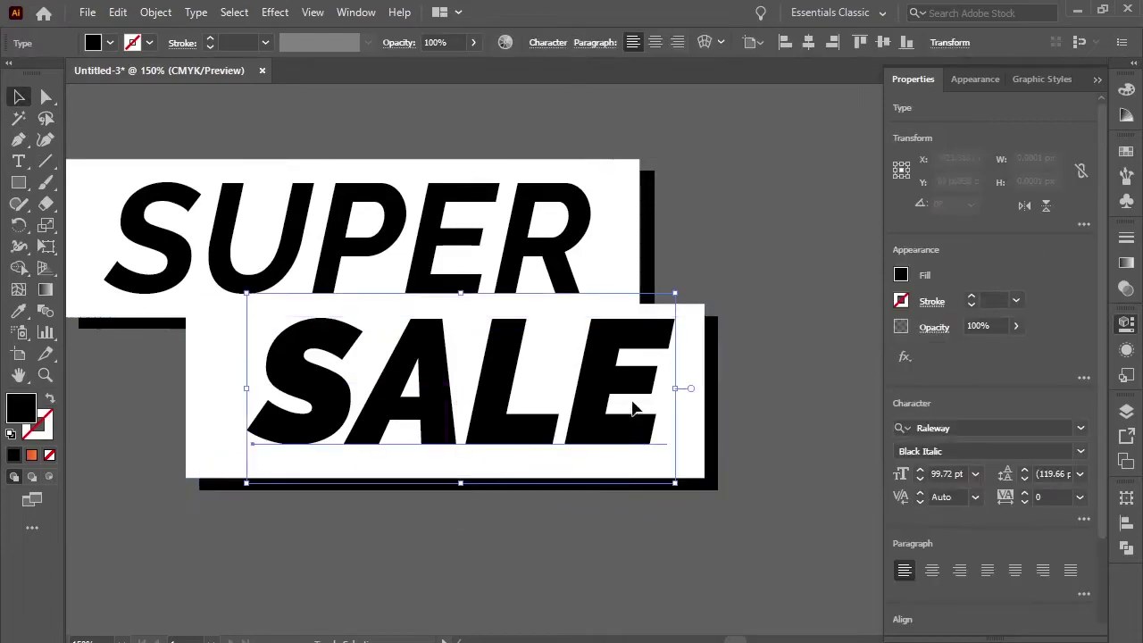
left_click(694, 465, "shift")
left_click(1018, 439)
left_click(804, 385)
mouse_move(826, 452)
left_mouse_down()
mouse_move(751, 517)
mouse_move(477, 493)
mouse_move(643, 500)
left_mouse_up()
left_click(658, 556)
Recolour SALE with the artboard's orange-red using the Eyedropper
key("ctrl+minus")
key("ctrl+minus")
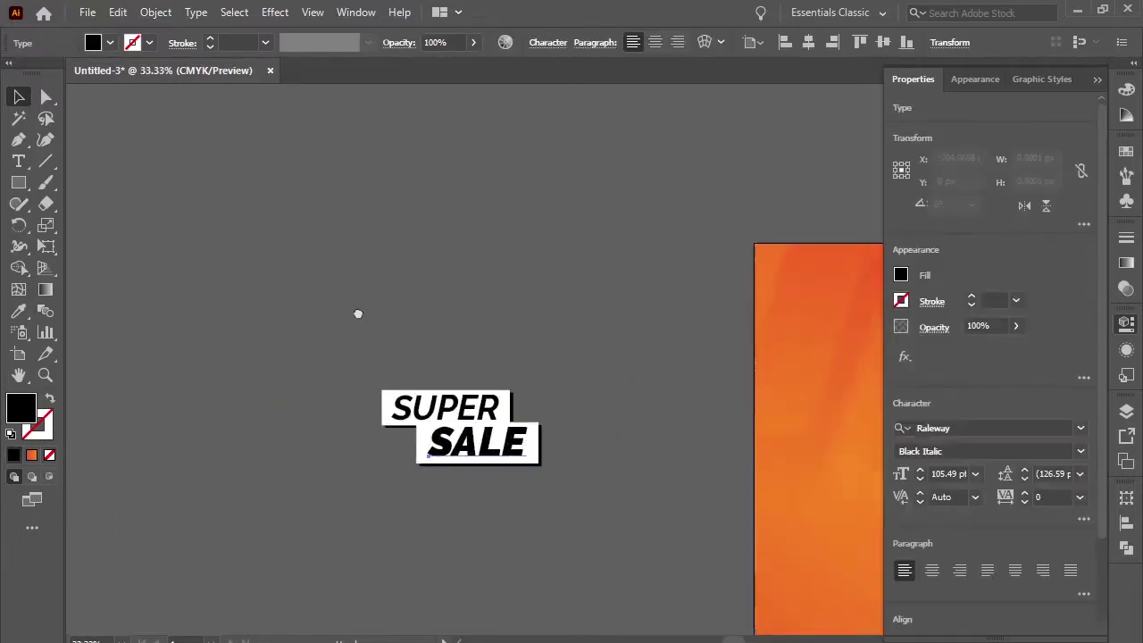
key("i")
left_click(802, 438)
key("v")
key("ctrl+plus")
key("ctrl+plus")
left_click(631, 452)
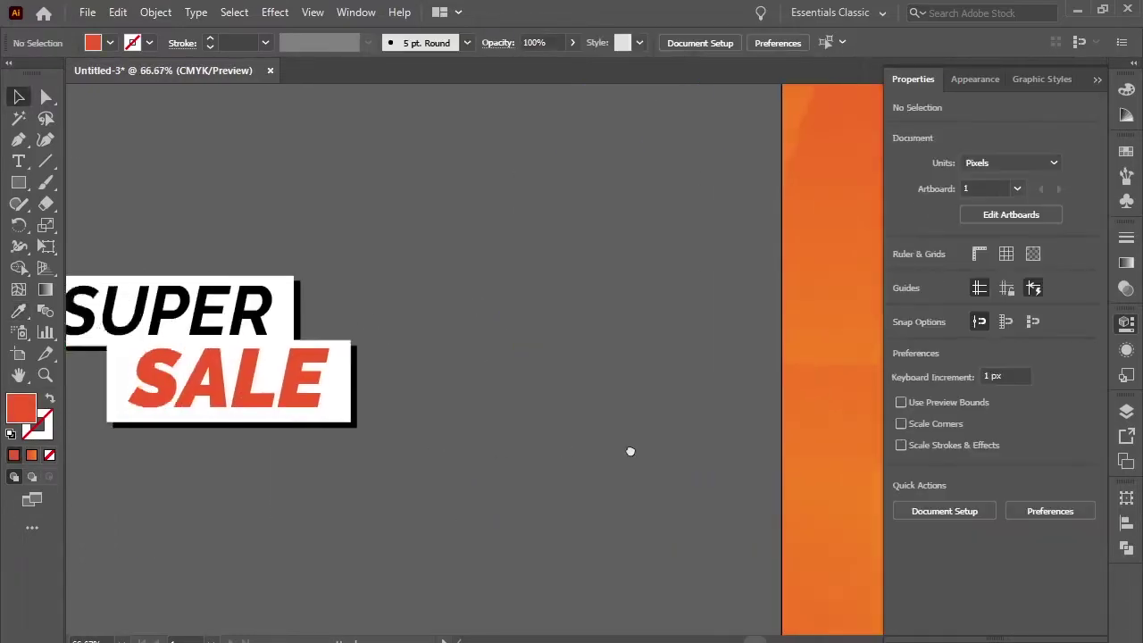
Duplicate the SALE panel below the original and shrink the copy
left_click(500, 398)
left_click_drag(500, 397, 371, 547, "alt")
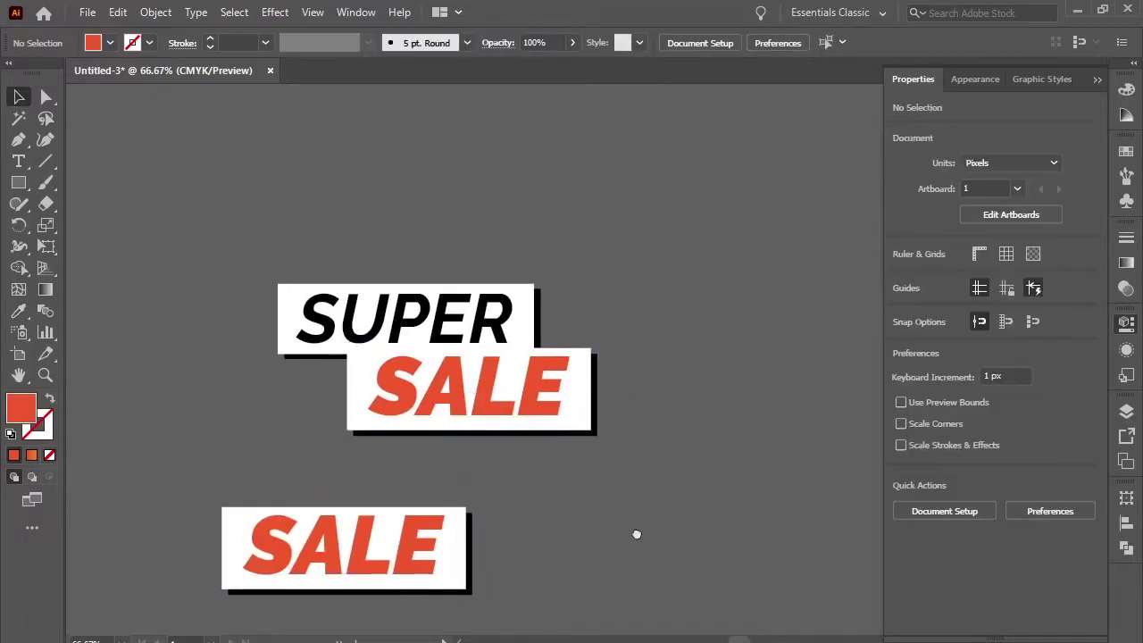
left_click(518, 480)
mouse_move(534, 417)
left_mouse_down("alt")
mouse_move(518, 439)
mouse_move(446, 449)
left_mouse_up("alt")
left_click(434, 528)
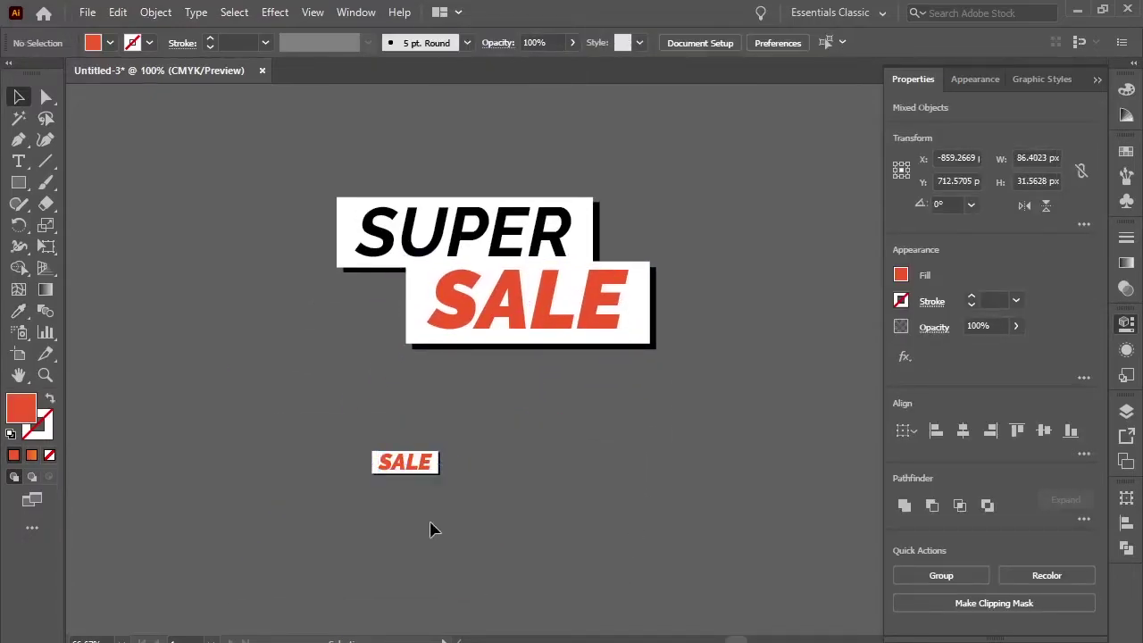
scroll(380, 499, "up", 3)
Set the copy's text to Medium Italic and retype it as OFFER
left_click(505, 396)
left_click(1082, 457)
left_click(978, 273)
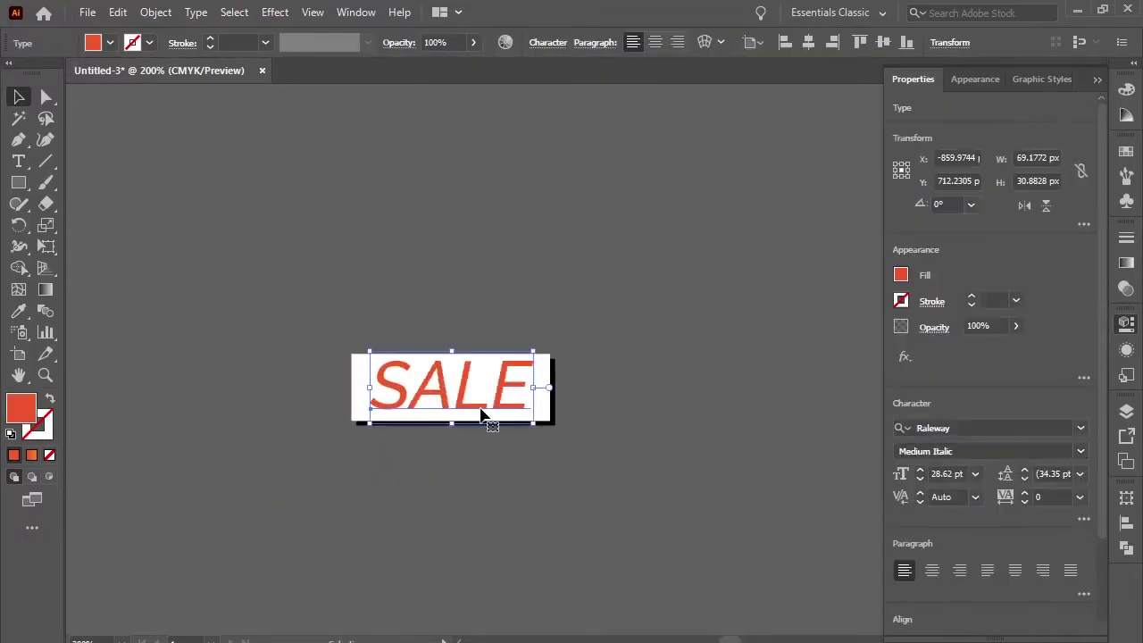
double_click(528, 391)
type("OFFER")
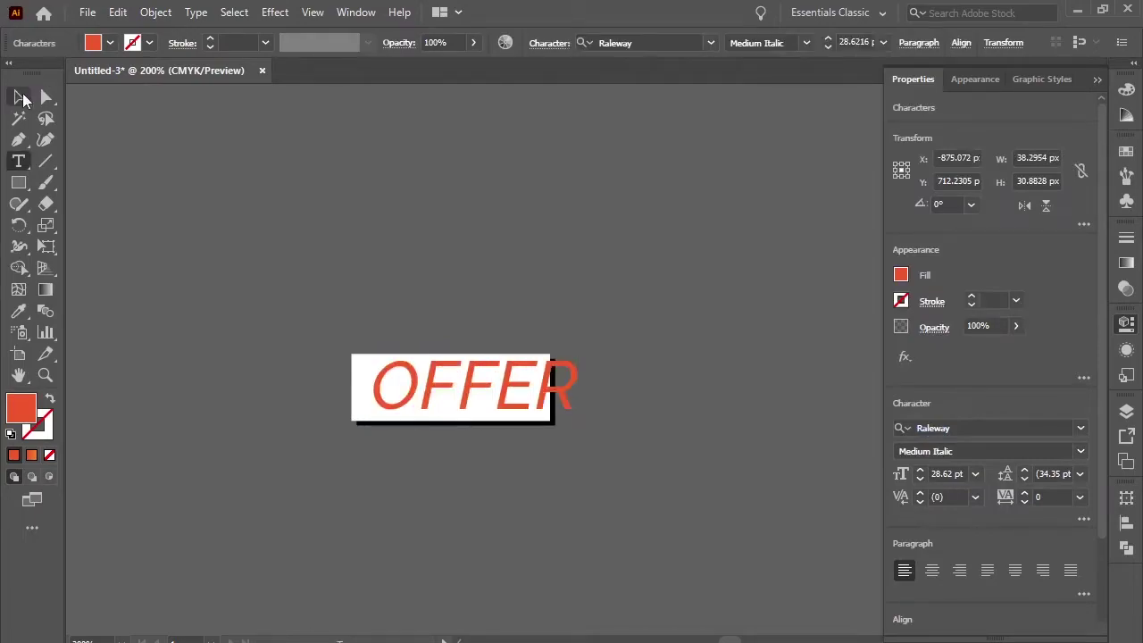
left_click(21, 99)
left_click_drag(280, 327, 490, 438)
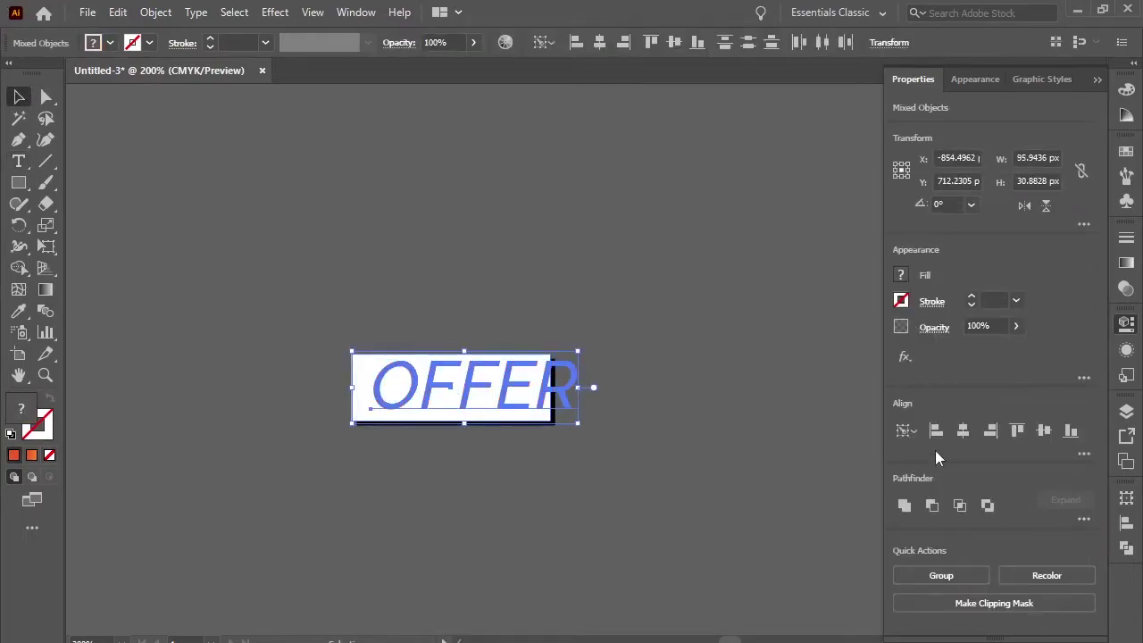
left_click(758, 525)
Centre OFFER vertically on its box, shrink it to fit, and make it black
key("ctrl+plus")
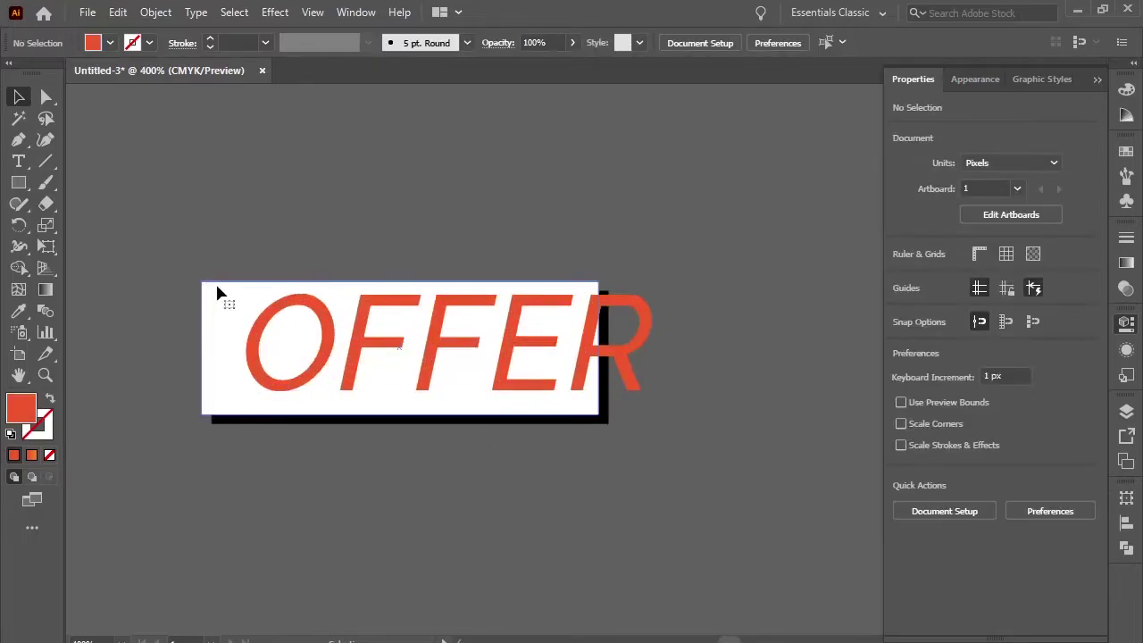
left_click_drag(217, 287, 266, 334)
left_click(1041, 436)
left_click(547, 370)
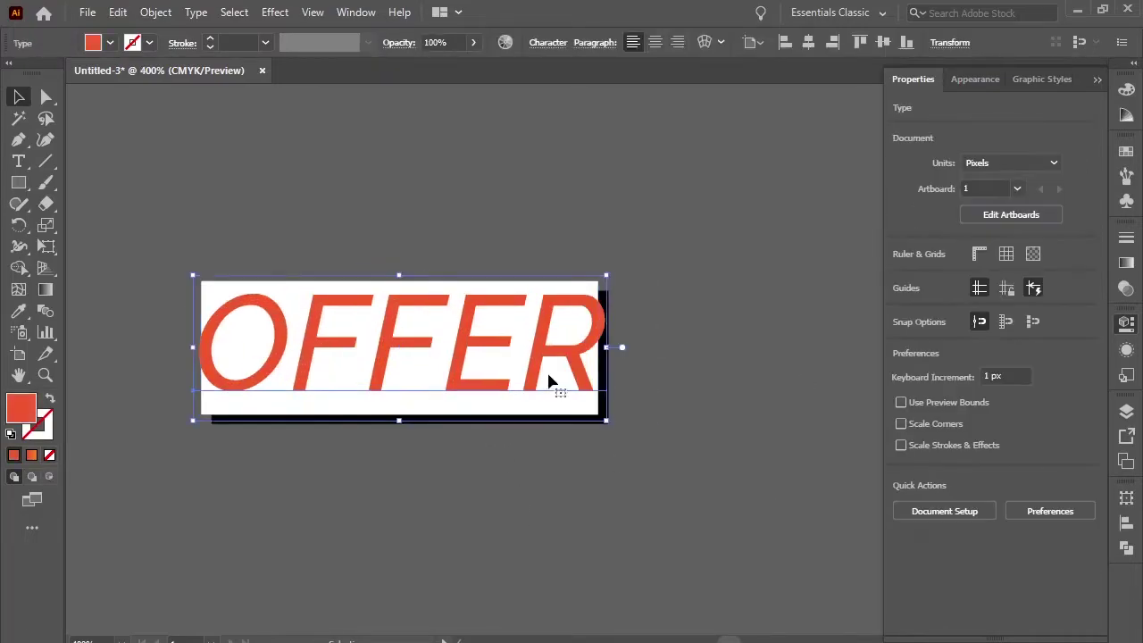
left_click_drag(599, 349, 585, 411)
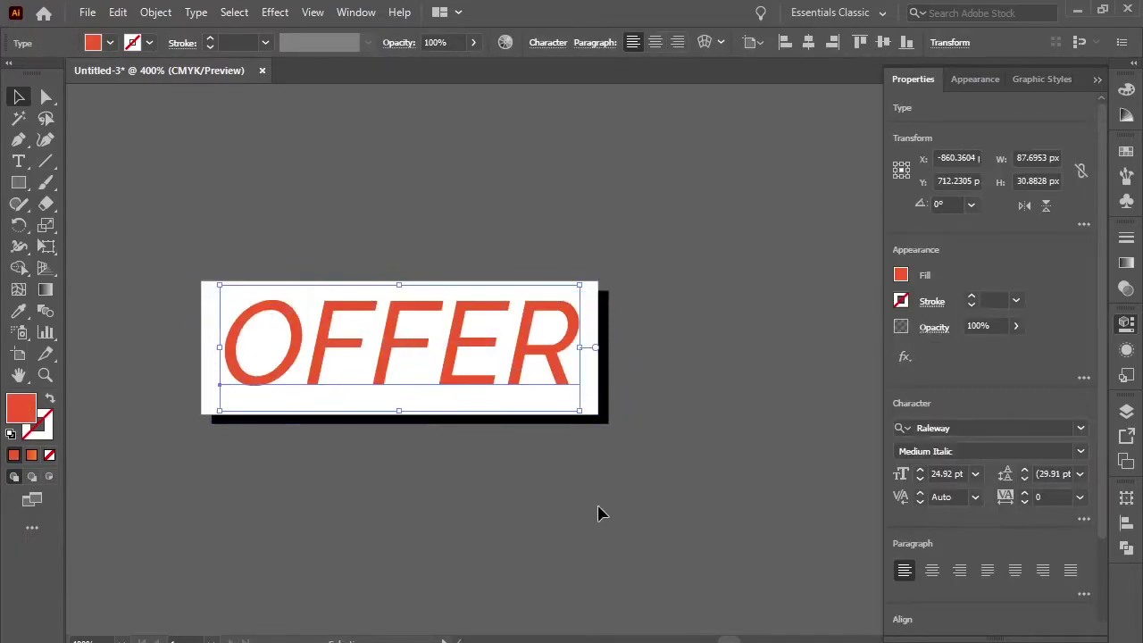
left_click(608, 422)
left_click(18, 97)
Zoom in on the OFFER label's right end and select its black shadow box
left_click(617, 454)
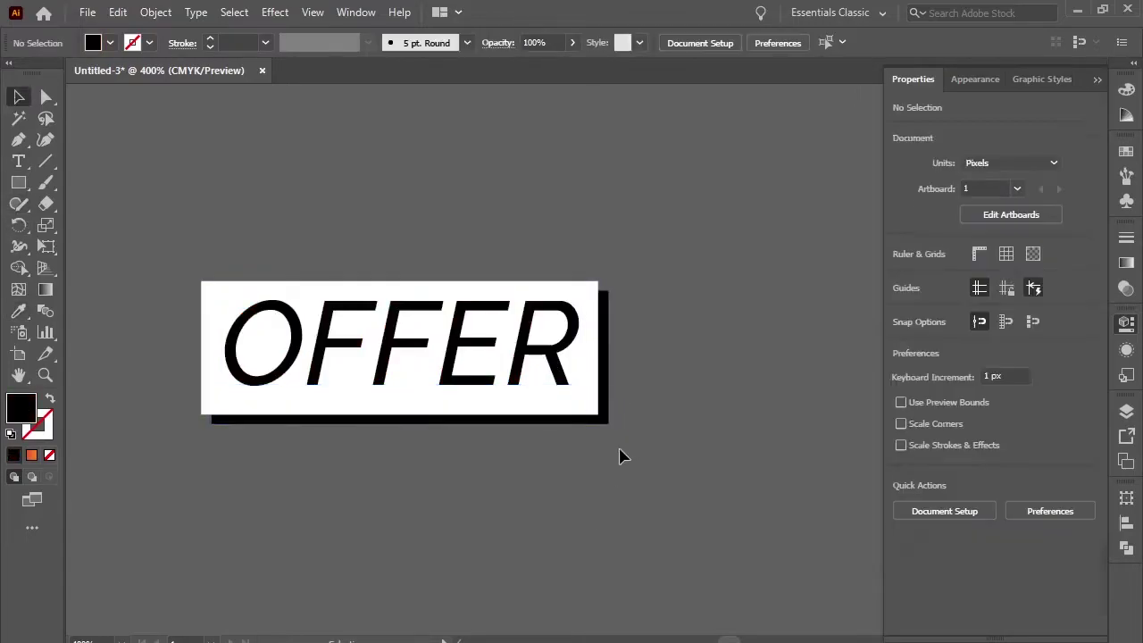
left_click(605, 334)
left_click(651, 383)
key("ctrl+=")
key("ctrl+=")
left_click(639, 541)
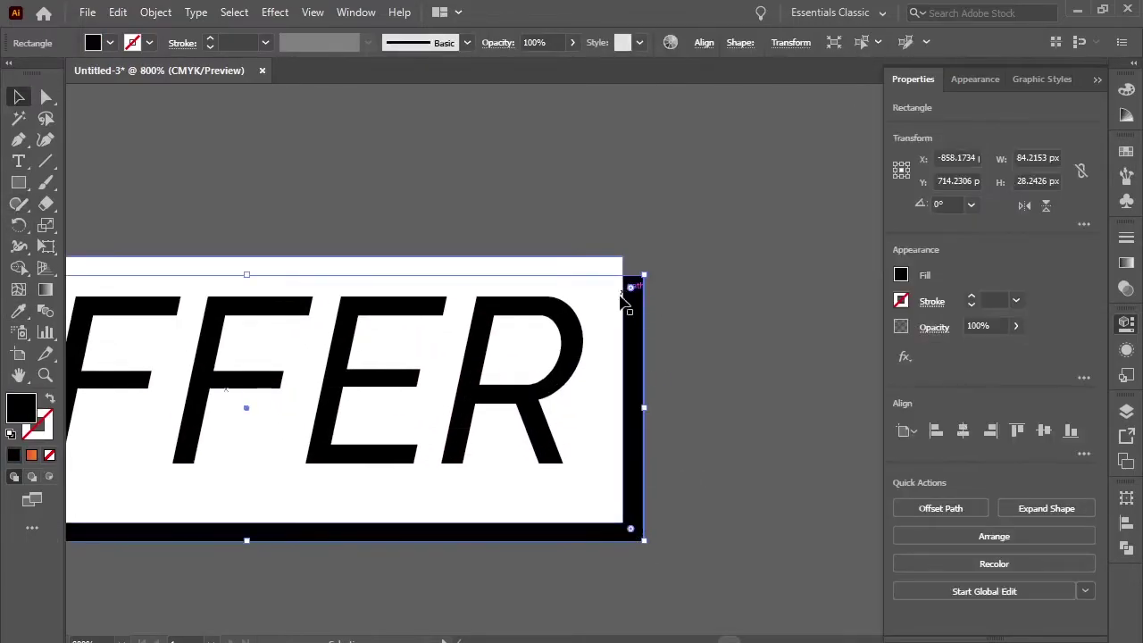
left_click(620, 304, "shift")
key("ctrl+=")
left_click(630, 258, "shift")
left_click(590, 197)
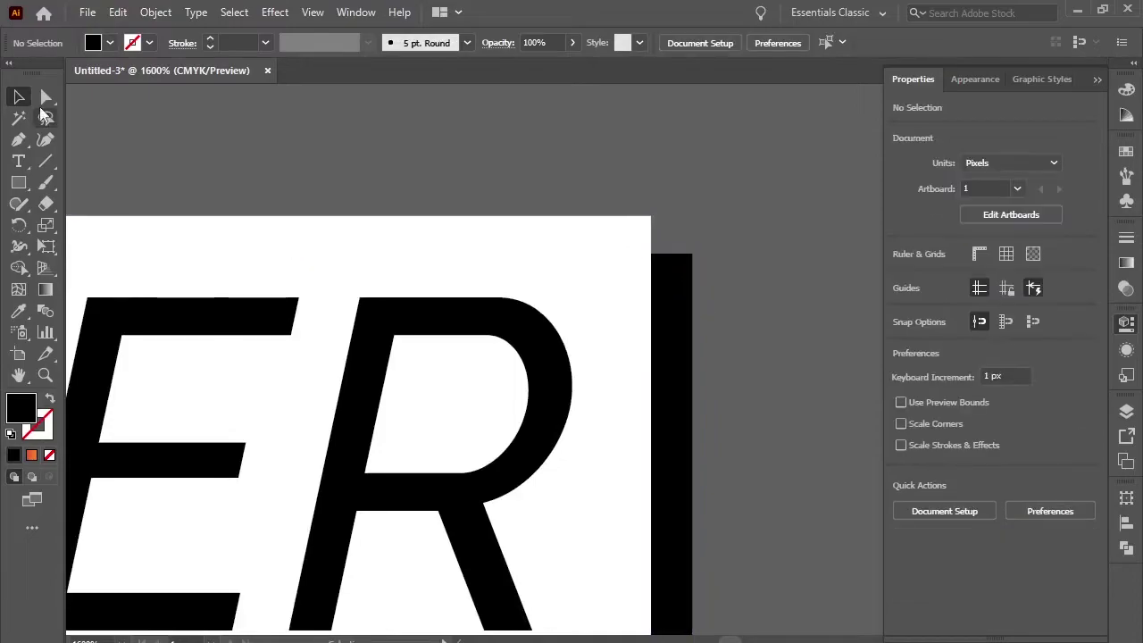
Round the white box and black shadow box into a pill shape with live corners
left_click(641, 223)
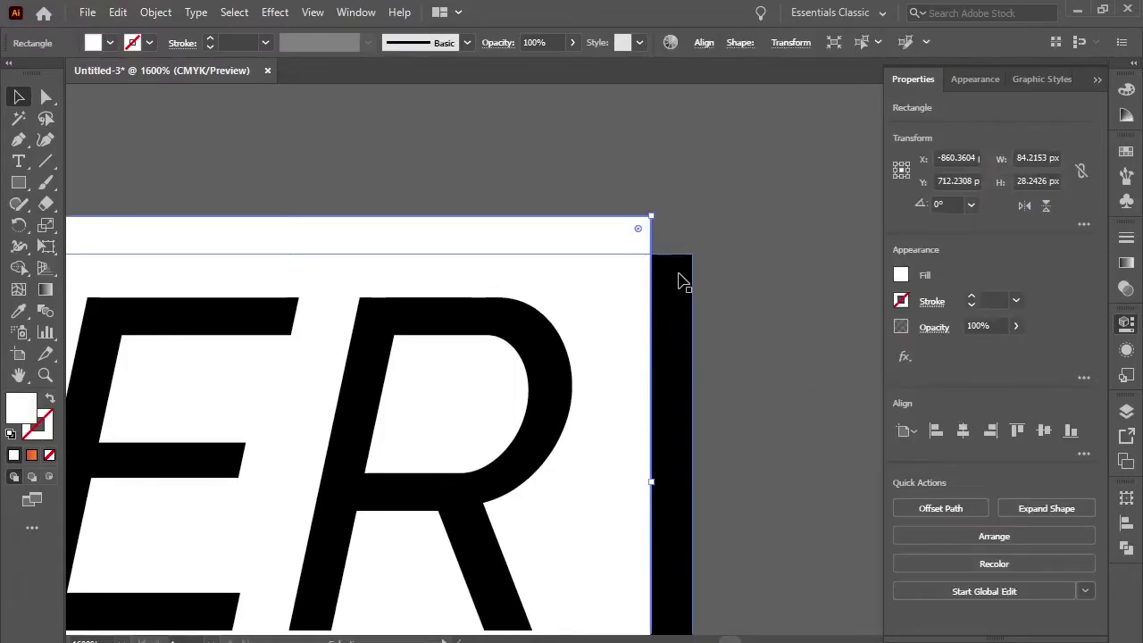
left_click(680, 292, "shift")
key("a")
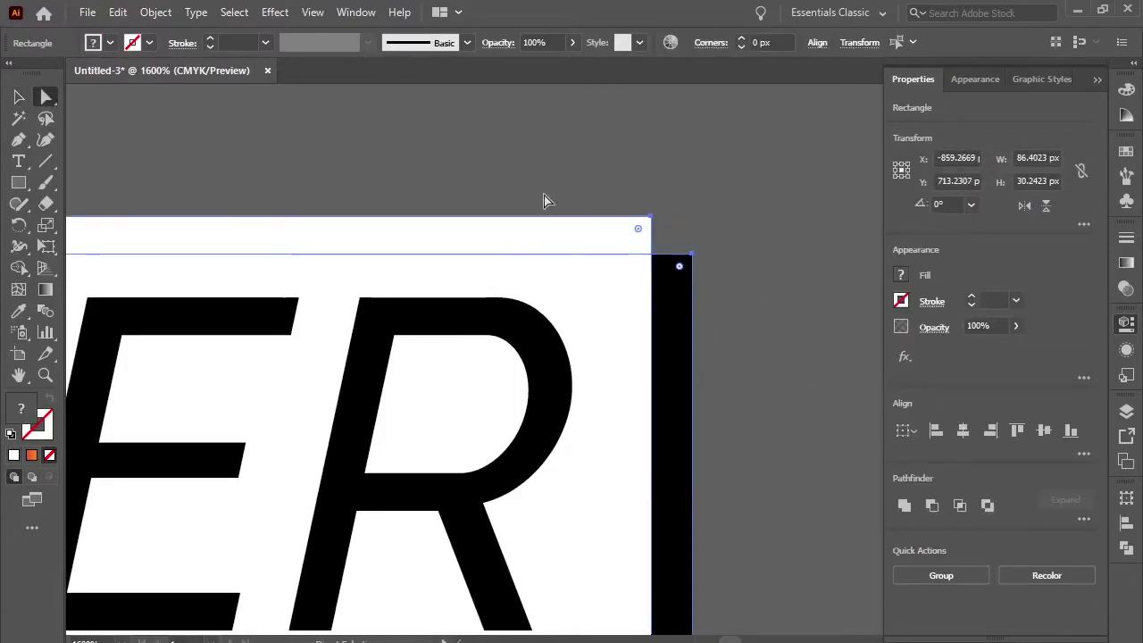
left_click_drag(638, 229, 382, 480)
scroll(296, 403, "down", 3)
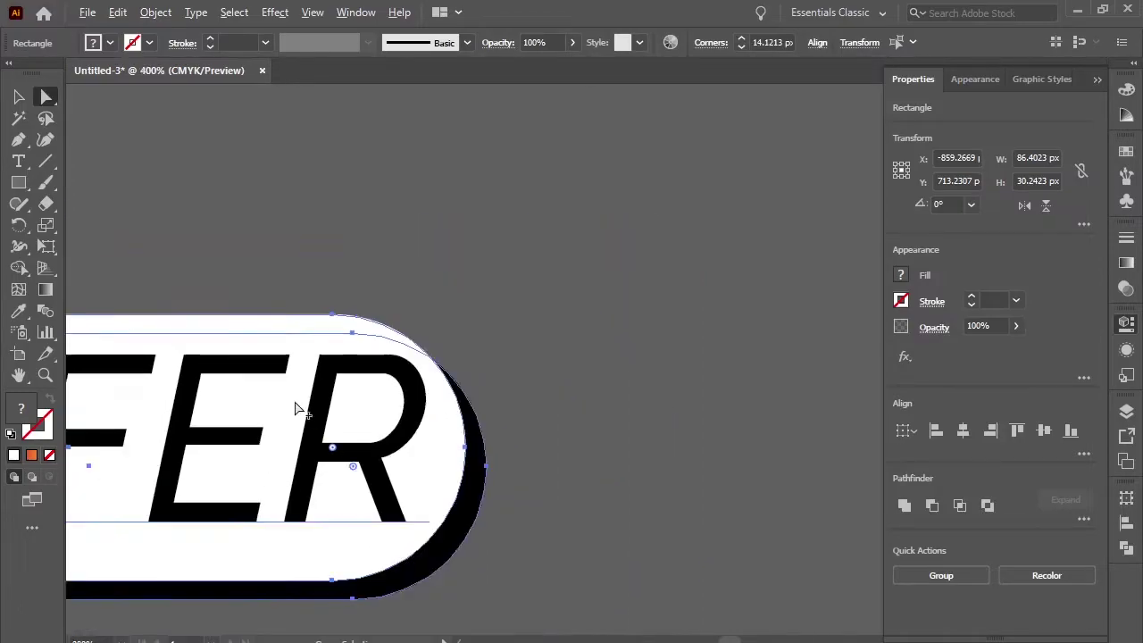
scroll(619, 389, "down", 2)
Enlarge the OFFER text to fill the pill
left_click(20, 98)
left_click(626, 298)
scroll(566, 265, "down", 2)
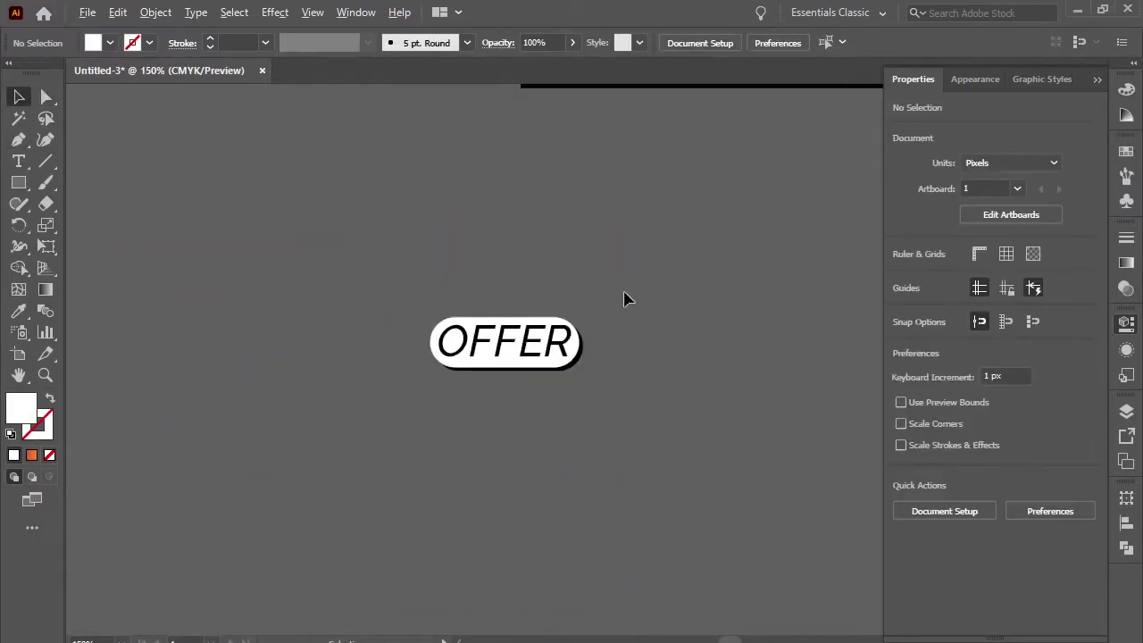
left_click_drag(625, 298, 534, 468)
scroll(348, 509, "up", 4)
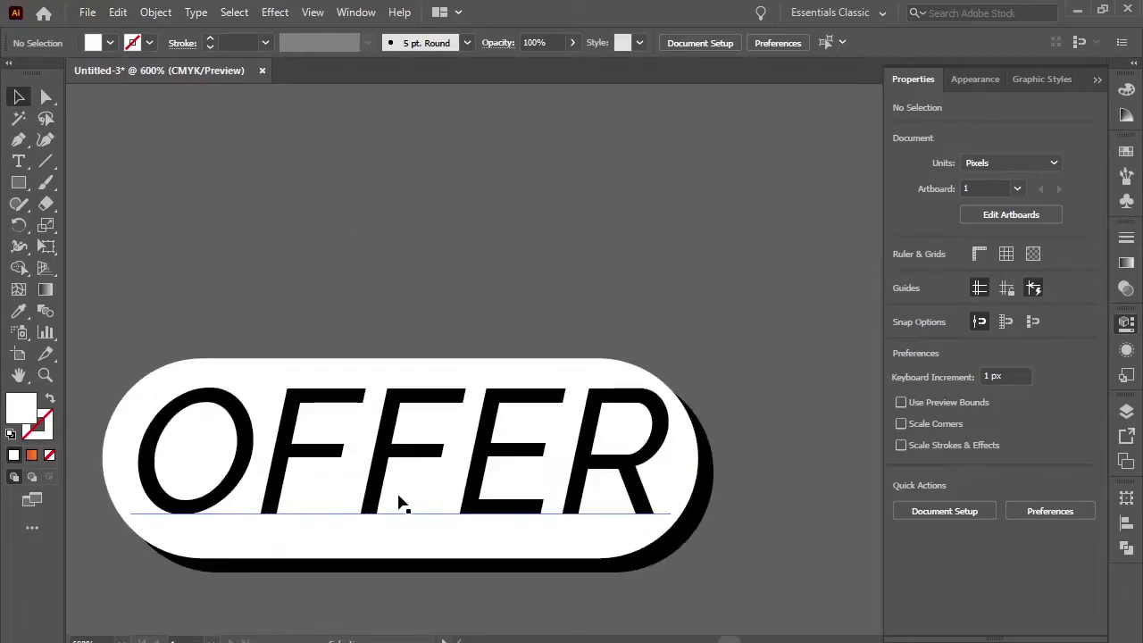
left_click(444, 490)
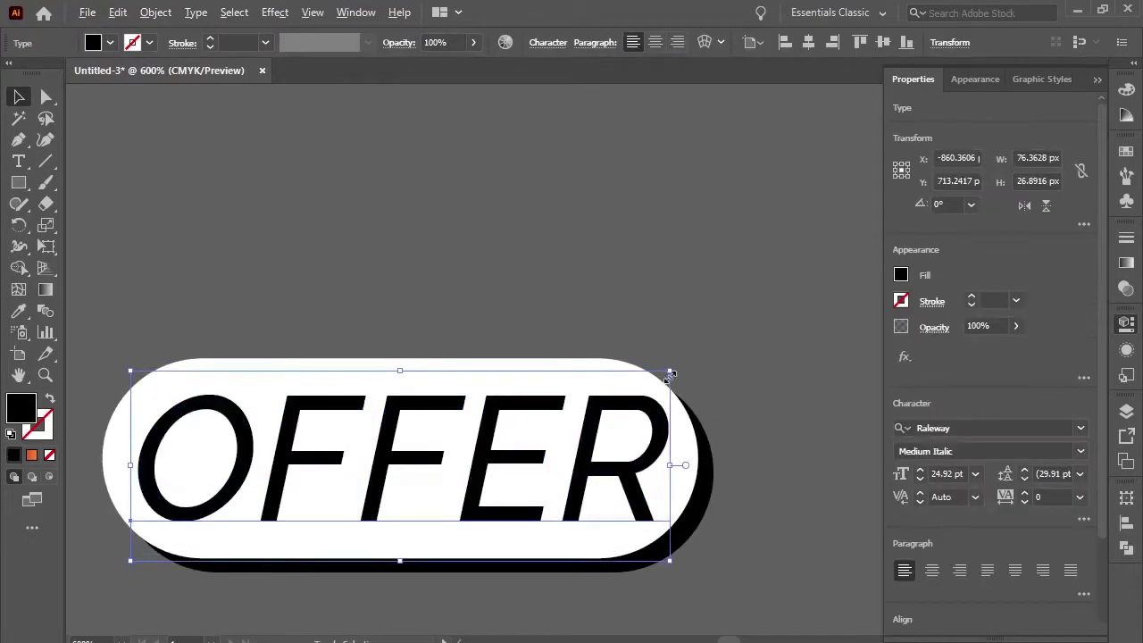
mouse_move(675, 375)
left_mouse_down()
mouse_move(686, 382)
mouse_move(712, 347)
mouse_move(564, 449)
left_mouse_up()
scroll(738, 337, "down", 2)
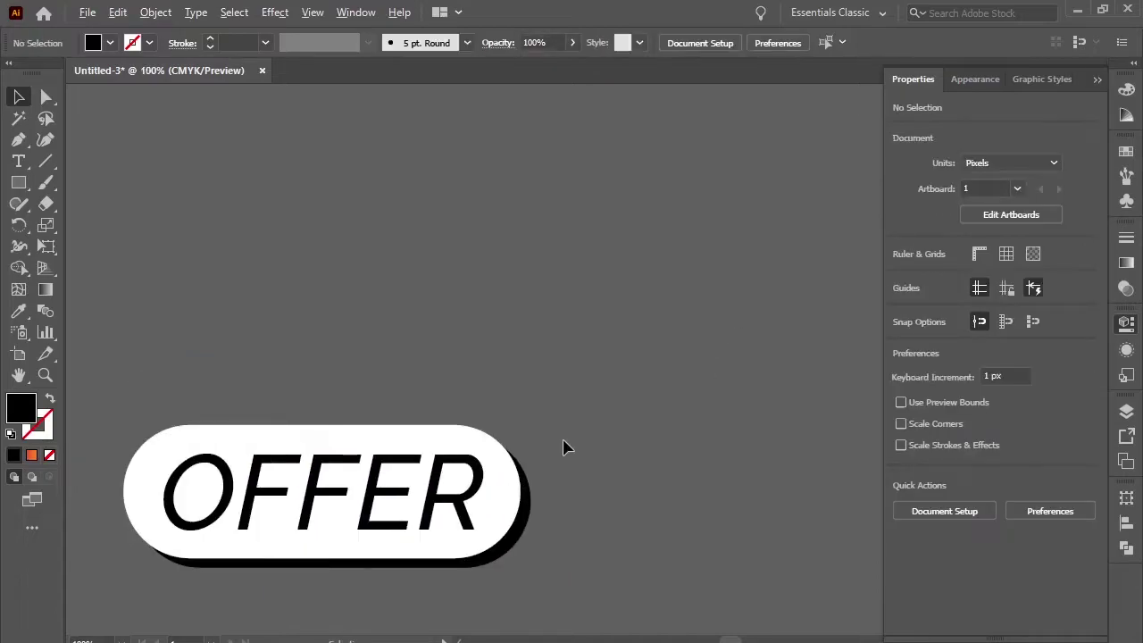
scroll(528, 462, "down", 5)
Enlarge the OFFER label and position it overlapping the SALE box's bottom edge
left_click_drag(389, 478, 389, 475)
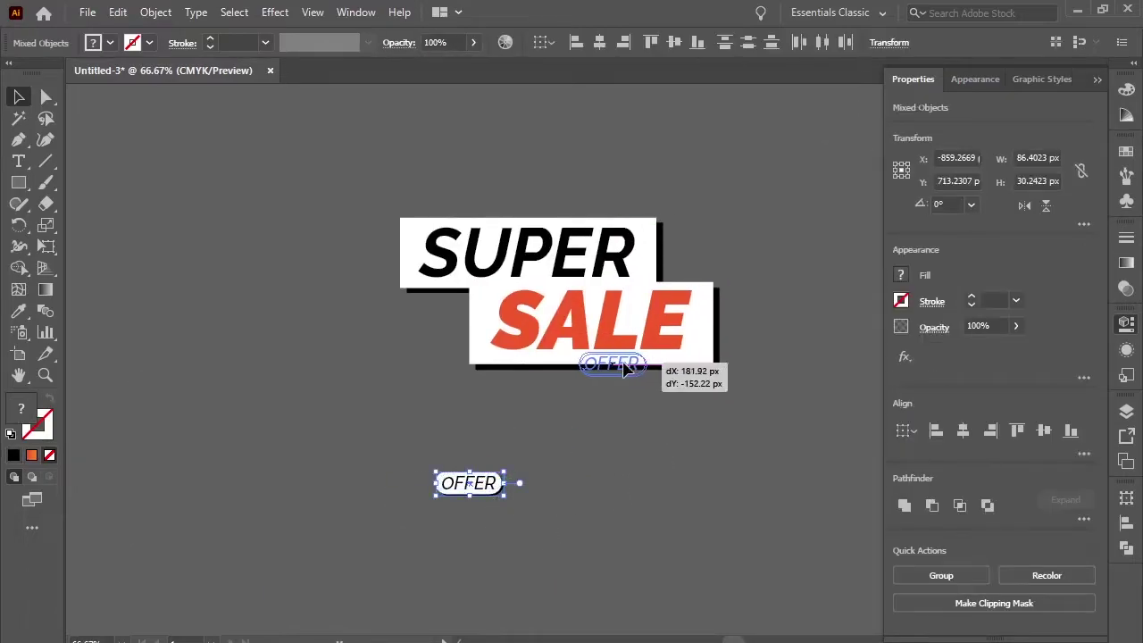
left_click_drag(504, 498, 643, 379)
mouse_move(686, 413)
left_mouse_down()
mouse_move(704, 444)
mouse_move(576, 561)
left_mouse_up()
scroll(679, 444, "up", 2)
left_click_drag(500, 463, 394, 476)
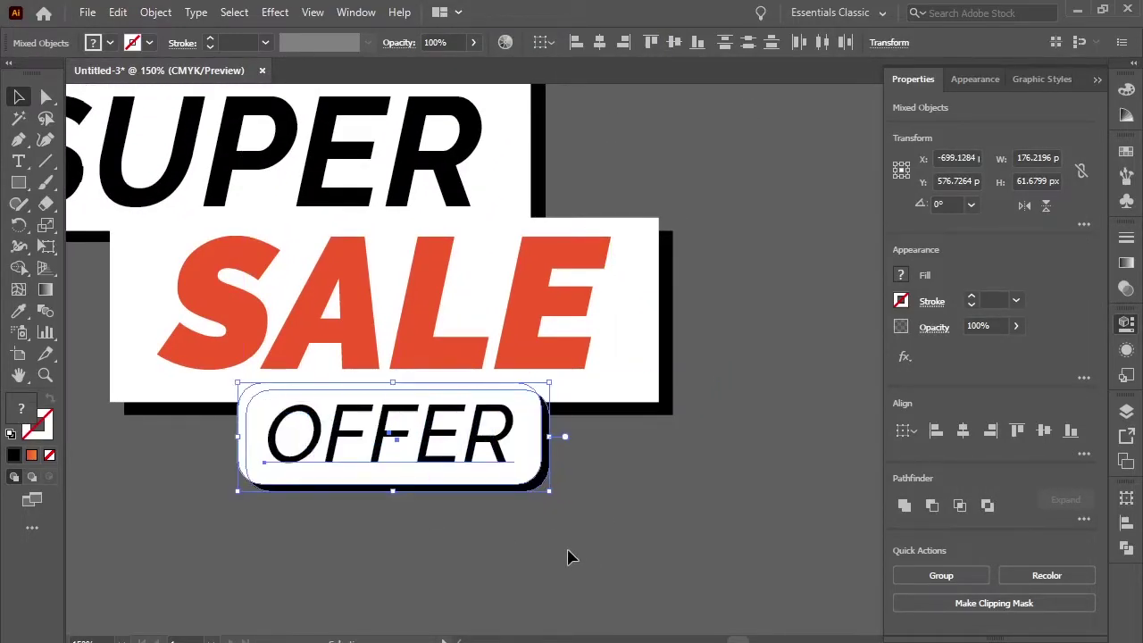
left_click(563, 545)
scroll(542, 515, "up", 1)
Round the white and black OFFER pills' corners to maximum radius for fully rounded ends
left_click(539, 481)
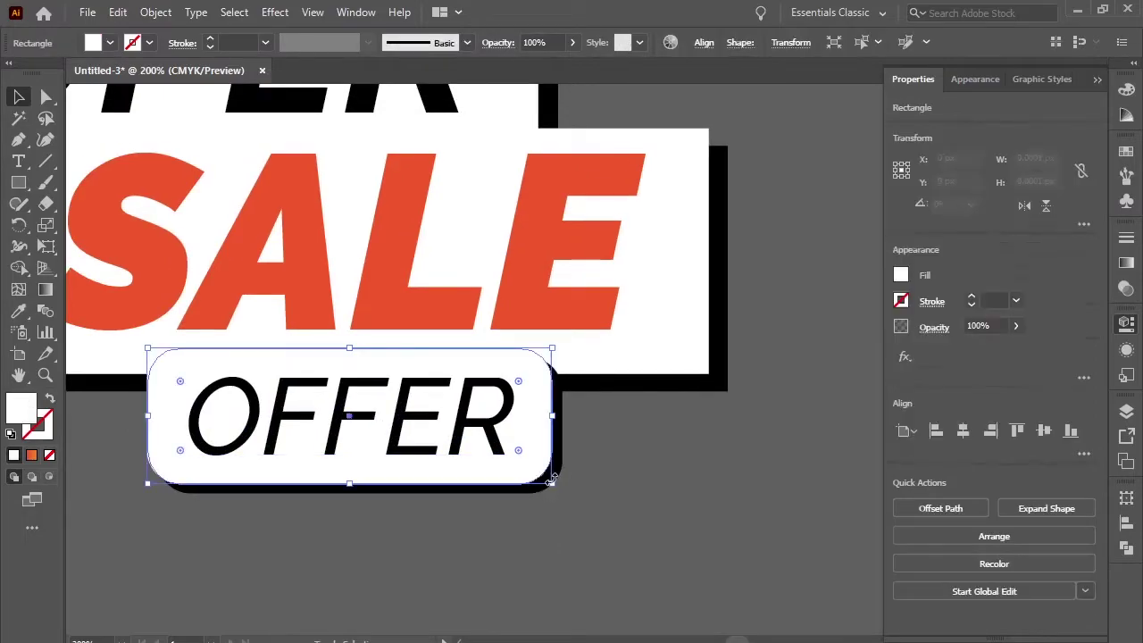
scroll(528, 503, "up", 2)
left_click(554, 480, "shift")
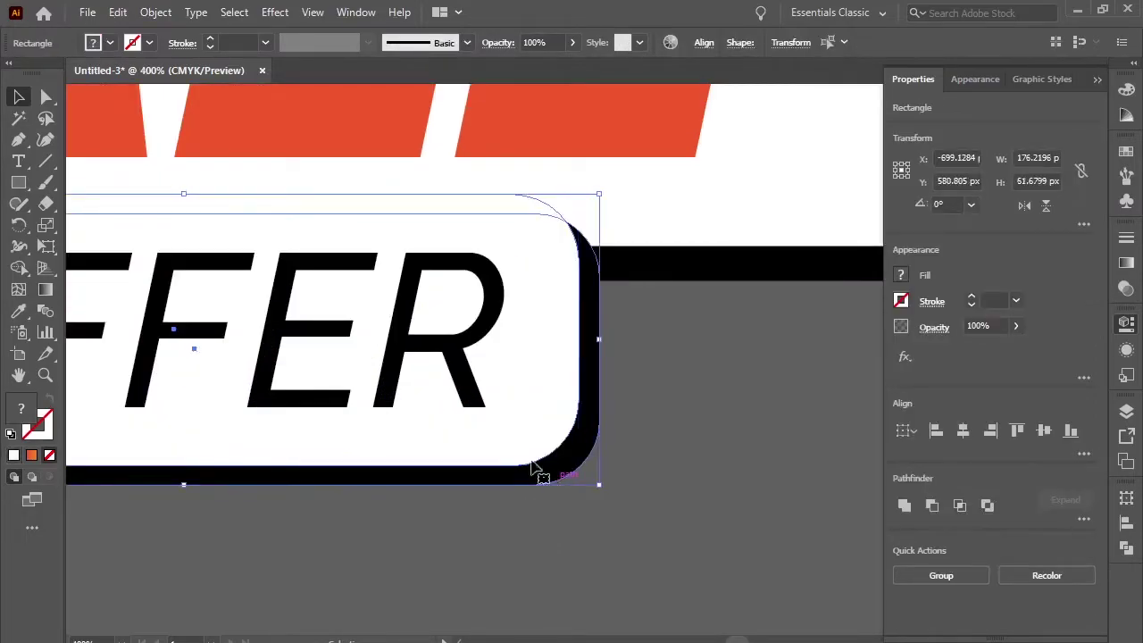
left_click(46, 97)
left_click_drag(515, 265, 130, 455)
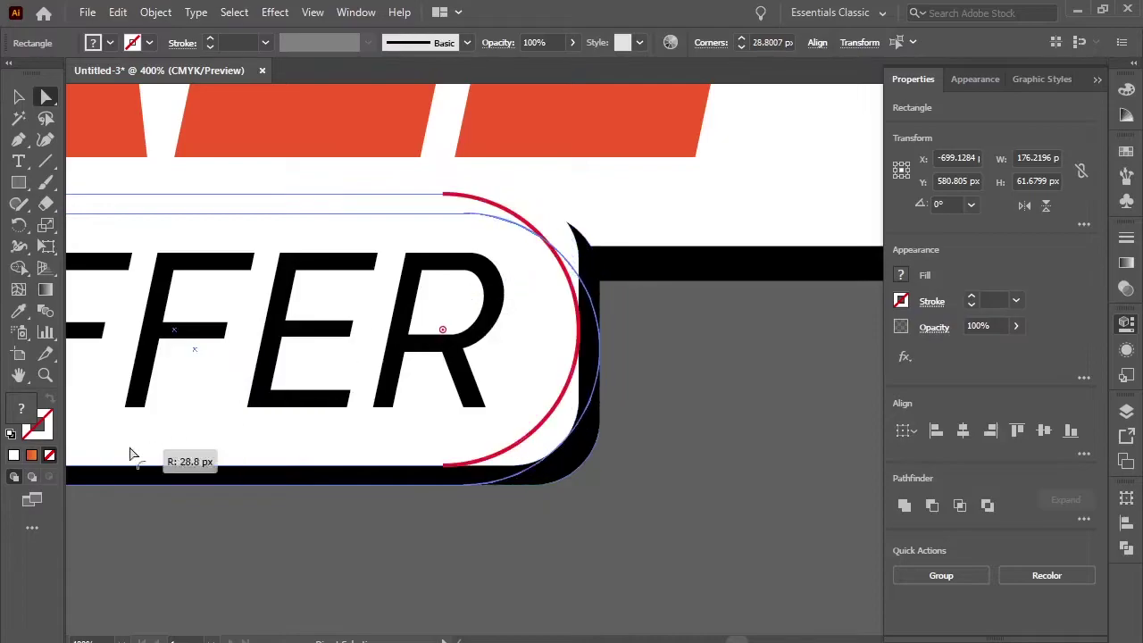
left_click(629, 427)
scroll(660, 463, "down", 3)
scroll(660, 463, "up", 2)
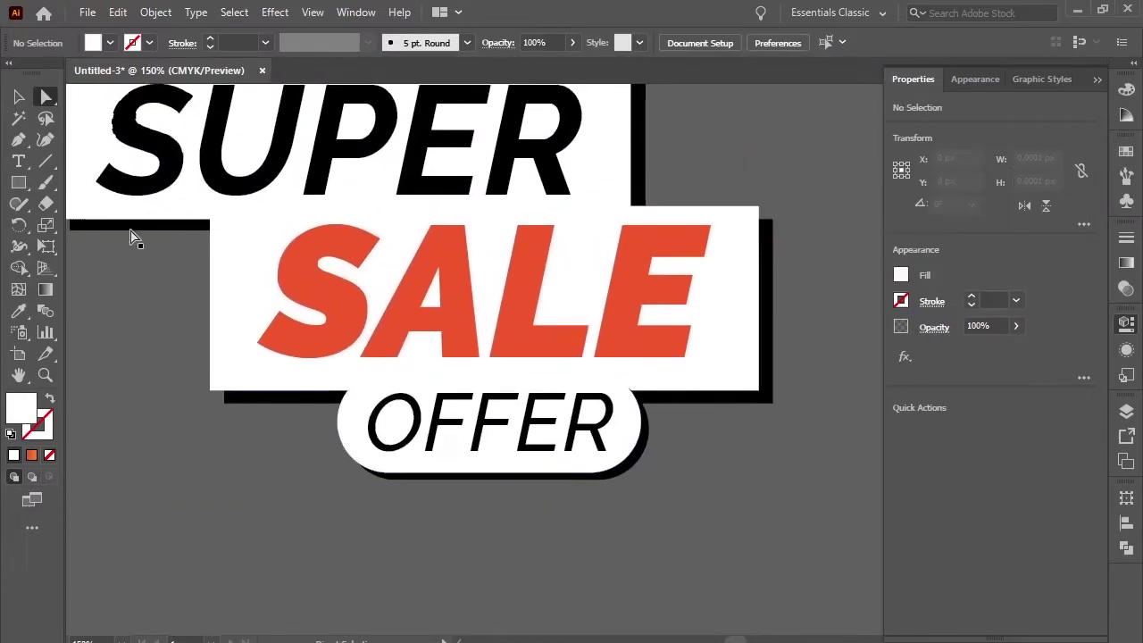
left_click(19, 97)
scroll(671, 493, "down", 1)
scroll(694, 491, "down", 1)
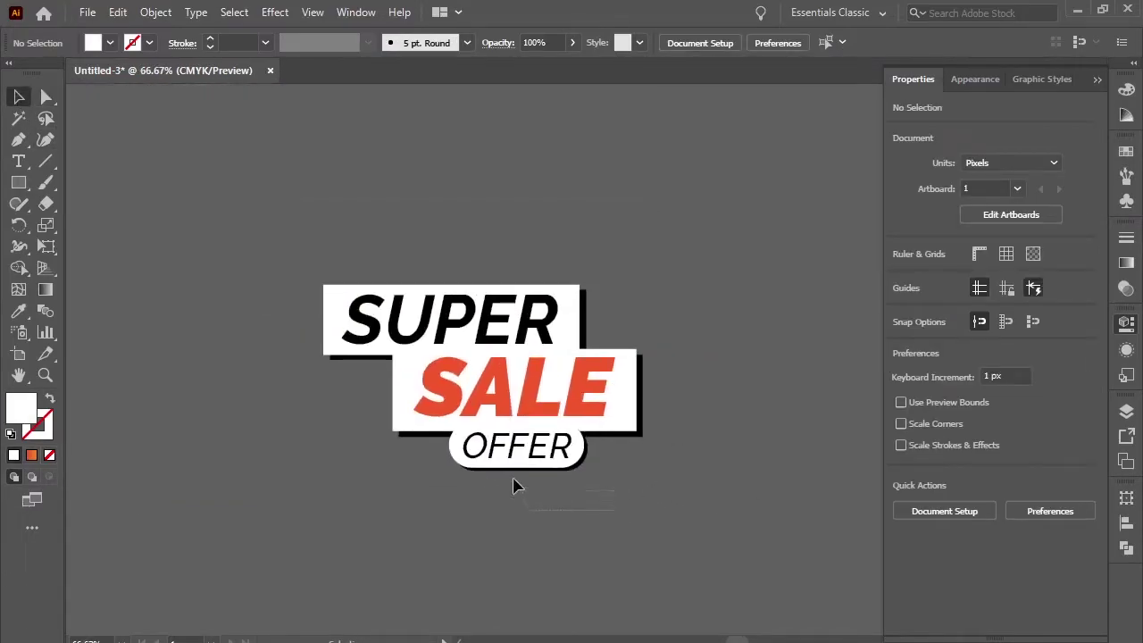
Nudge the OFFER label slightly to the right
left_click(494, 455)
left_click_drag(494, 455, 513, 457)
left_click(692, 491)
scroll(643, 485, "down", 3)
scroll(632, 477, "up", 2)
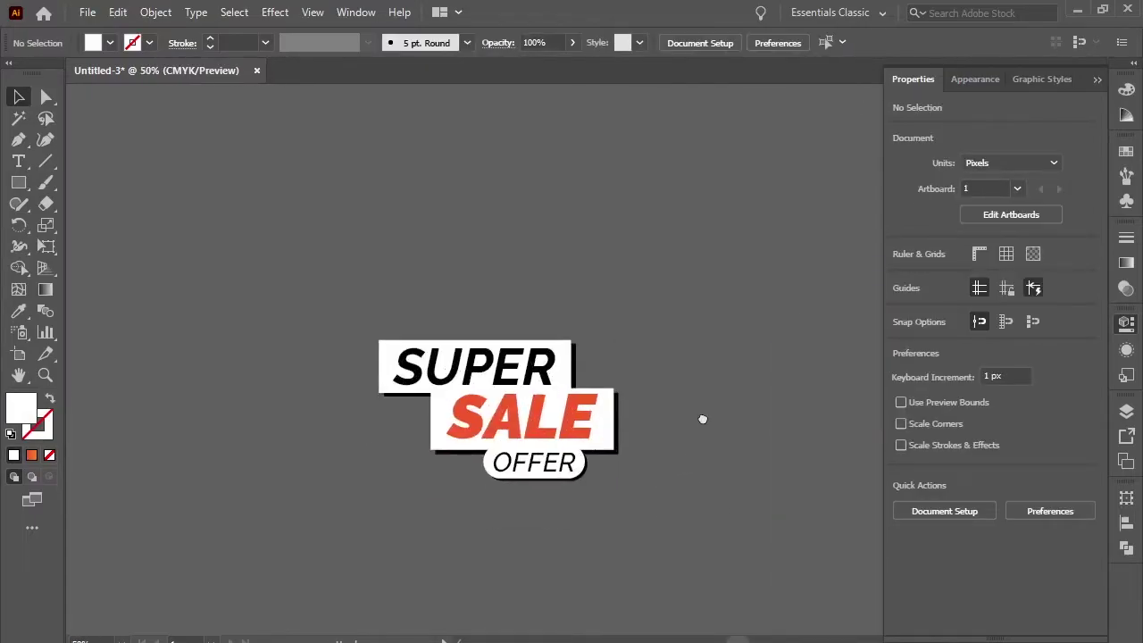
scroll(589, 415, "up", 1)
Draw a long thin white rounded bar beside SUPER
left_click(19, 184)
scroll(600, 350, "up", 2)
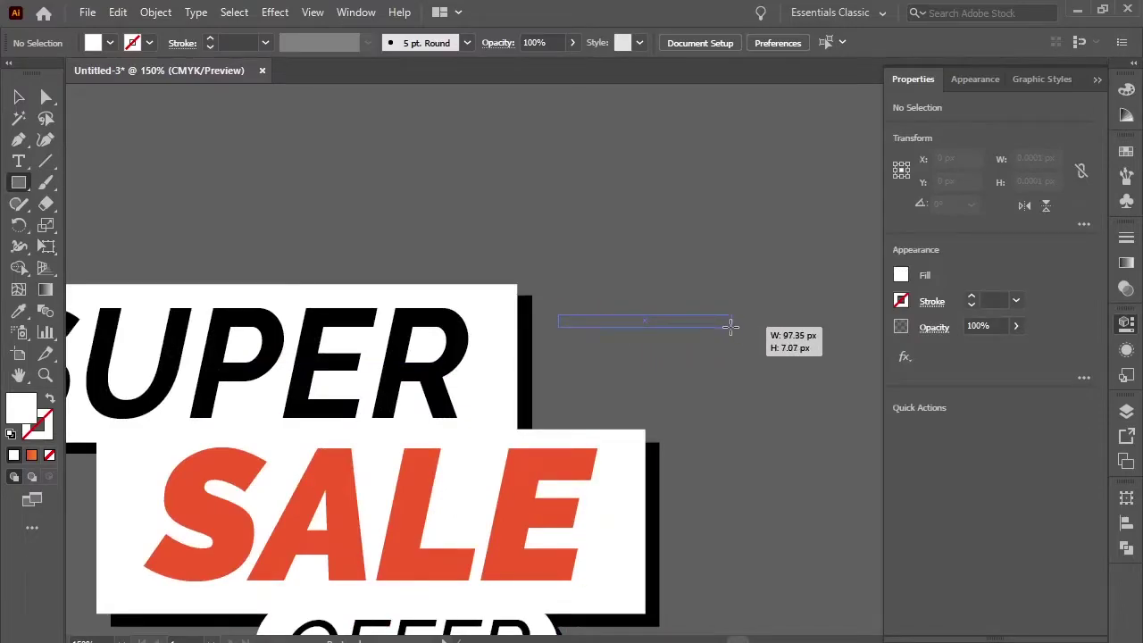
left_click_drag(730, 326, 731, 326)
scroll(702, 324, "up", 4)
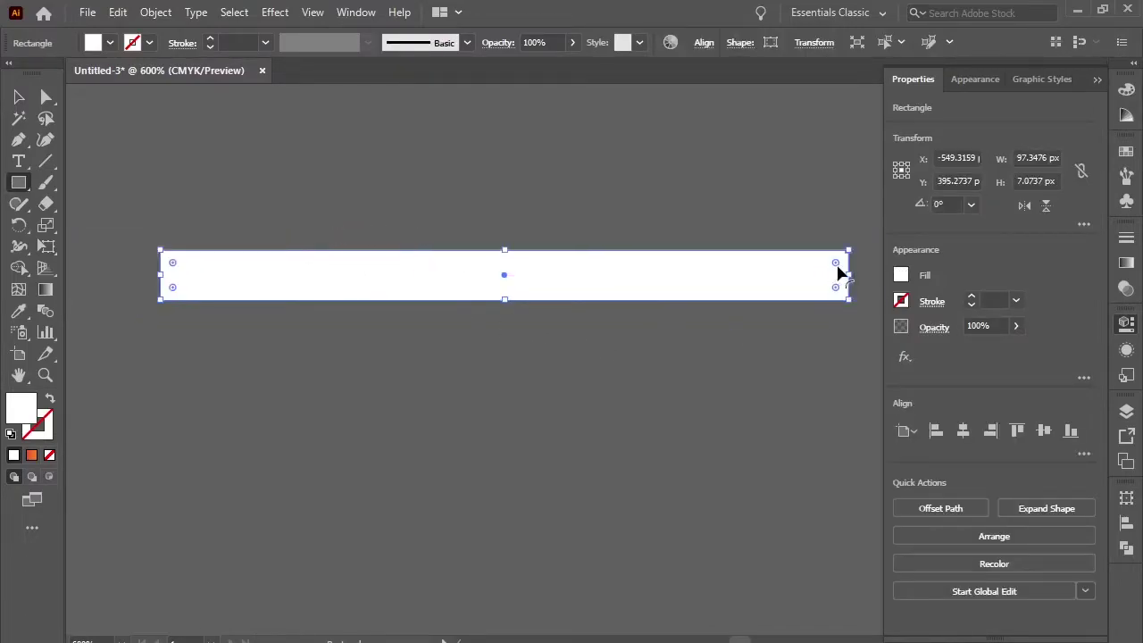
left_click(374, 418)
scroll(543, 403, "down", 3)
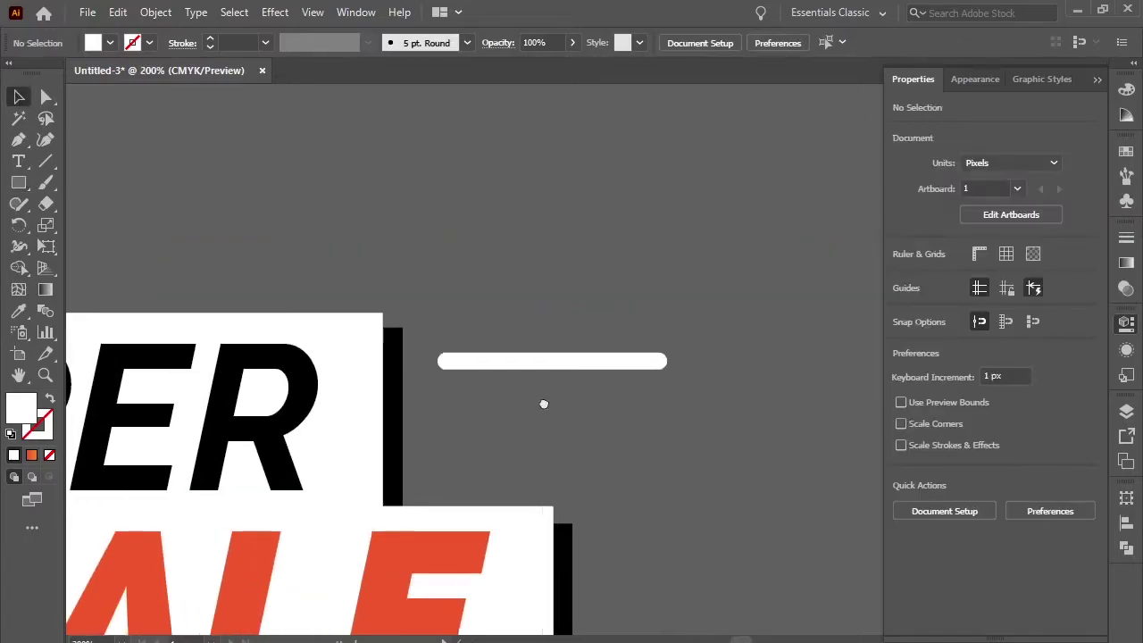
scroll(449, 386, "up", 2)
Alt-drag two copies of the bar below it, shortening each copy
left_click_drag(429, 347, 427, 350)
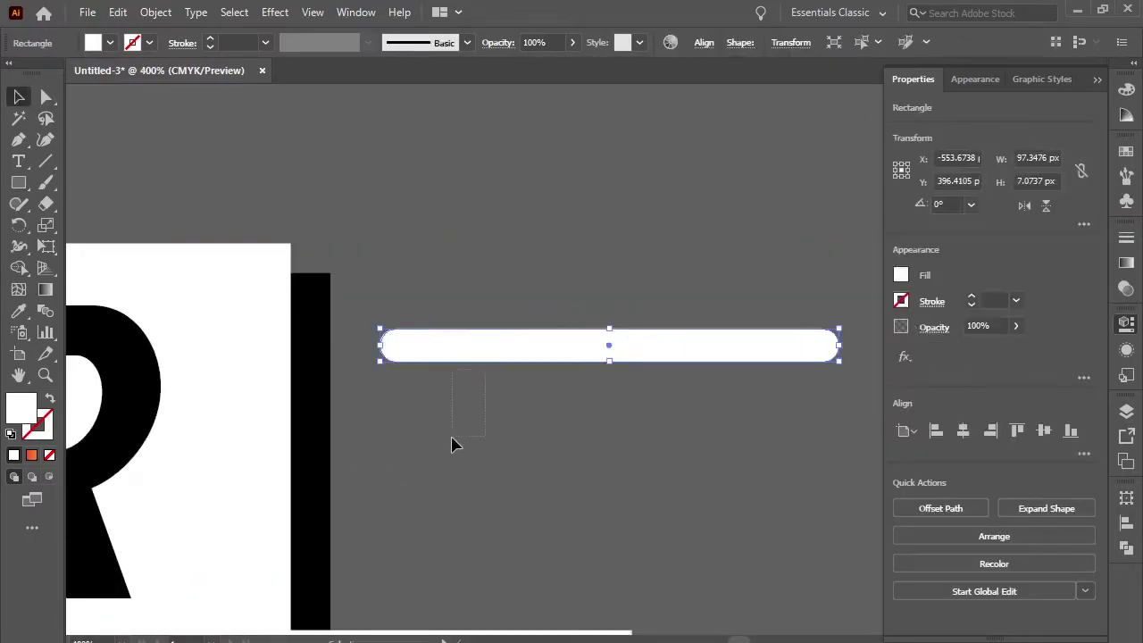
left_click(452, 442)
left_click_drag(508, 343, 503, 427)
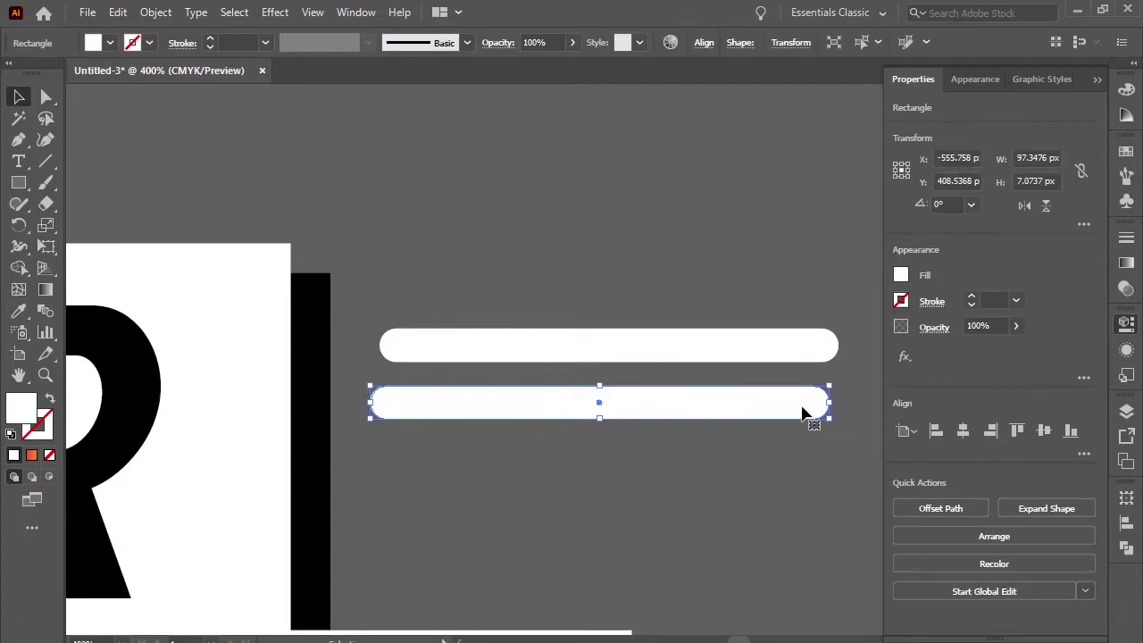
left_click_drag(648, 410, 649, 410)
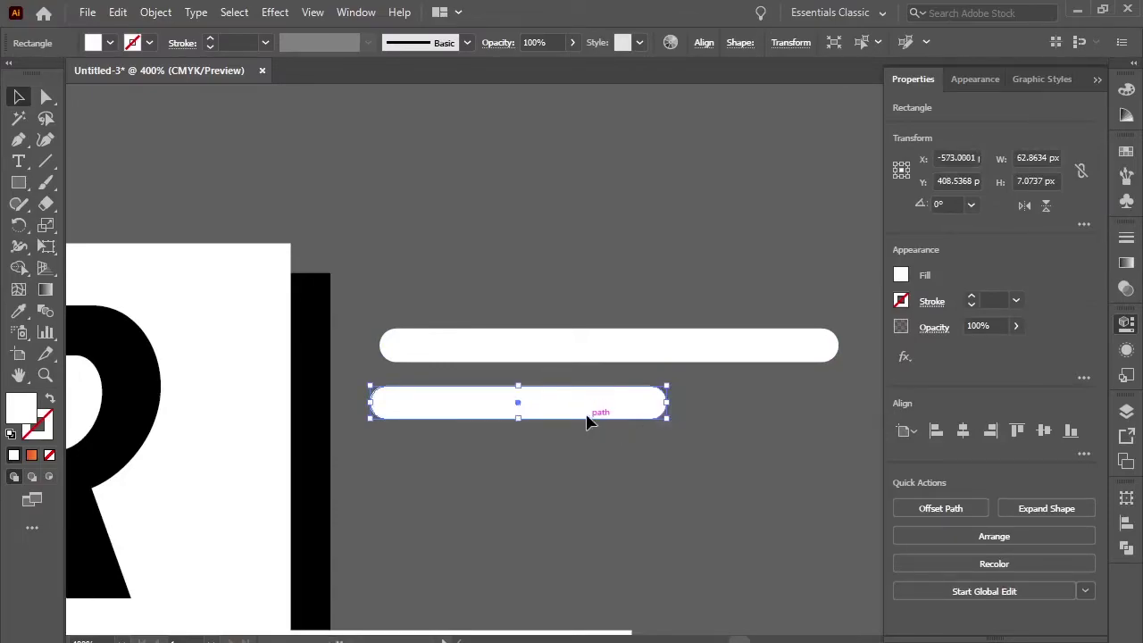
mouse_move(554, 416)
left_mouse_down()
mouse_move(725, 488)
mouse_move(669, 497)
left_mouse_up()
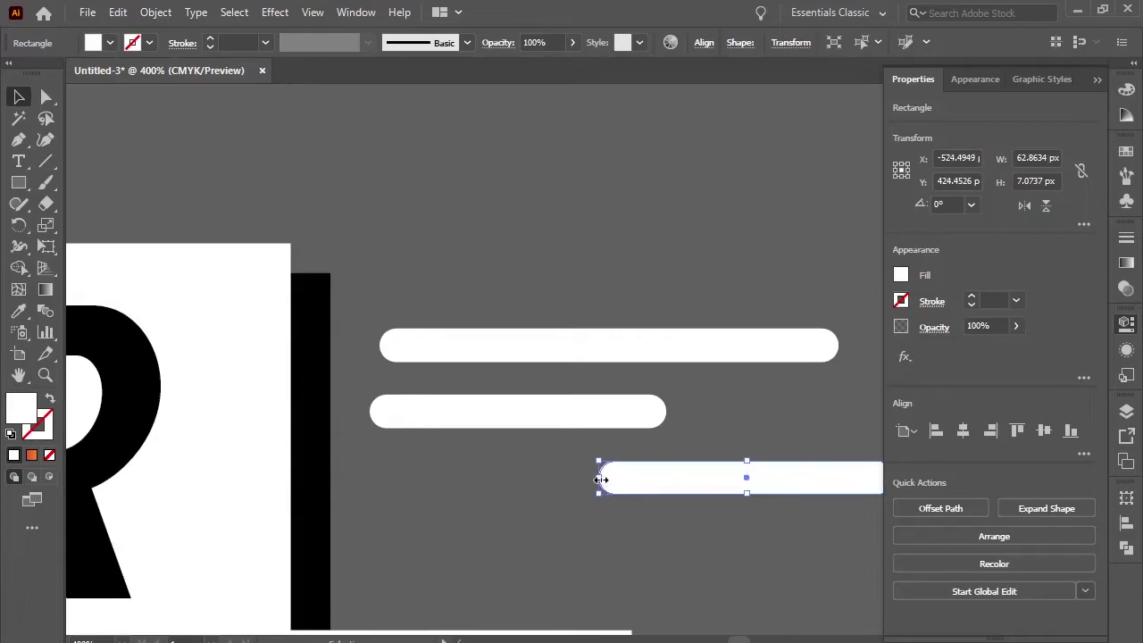
left_click_drag(568, 480, 568, 480)
left_click(600, 539)
Reposition the middle and lowest bars slightly downward
scroll(599, 539, "down", 5)
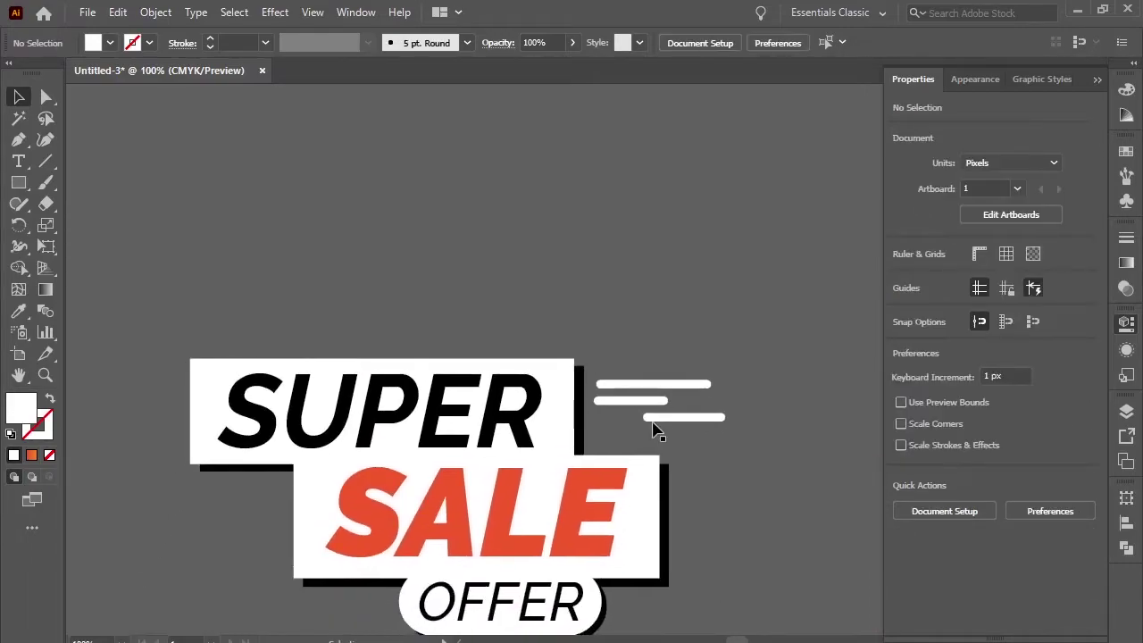
scroll(656, 428, "up", 5)
left_click_drag(623, 355, 618, 373)
left_click_drag(662, 427, 652, 453)
left_click(616, 477)
scroll(615, 477, "down", 5)
Distribute the three white bars evenly apart
left_click_drag(730, 411, 756, 322)
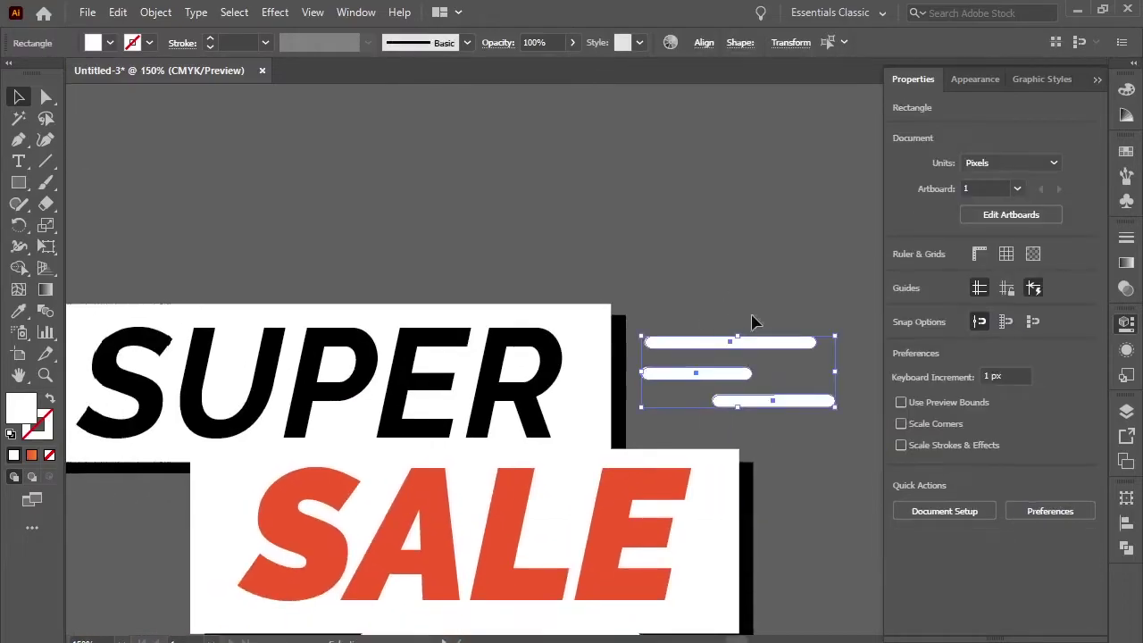
left_click(1084, 454)
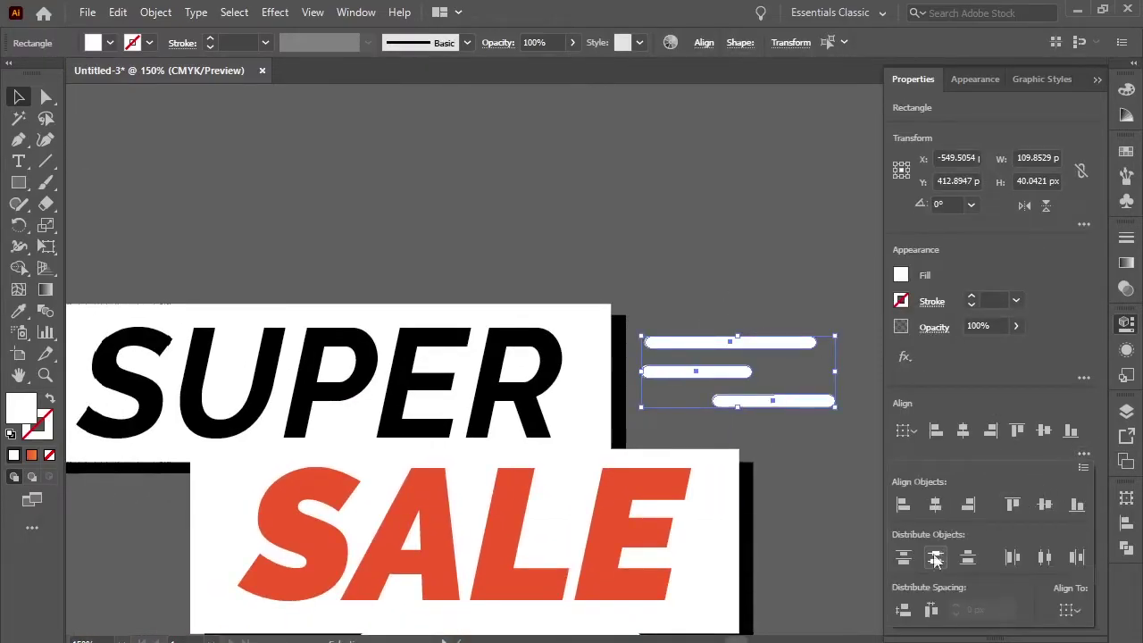
left_click(935, 558)
left_click(822, 471)
scroll(740, 396, "down", 2)
scroll(670, 369, "up", 1, "alt")
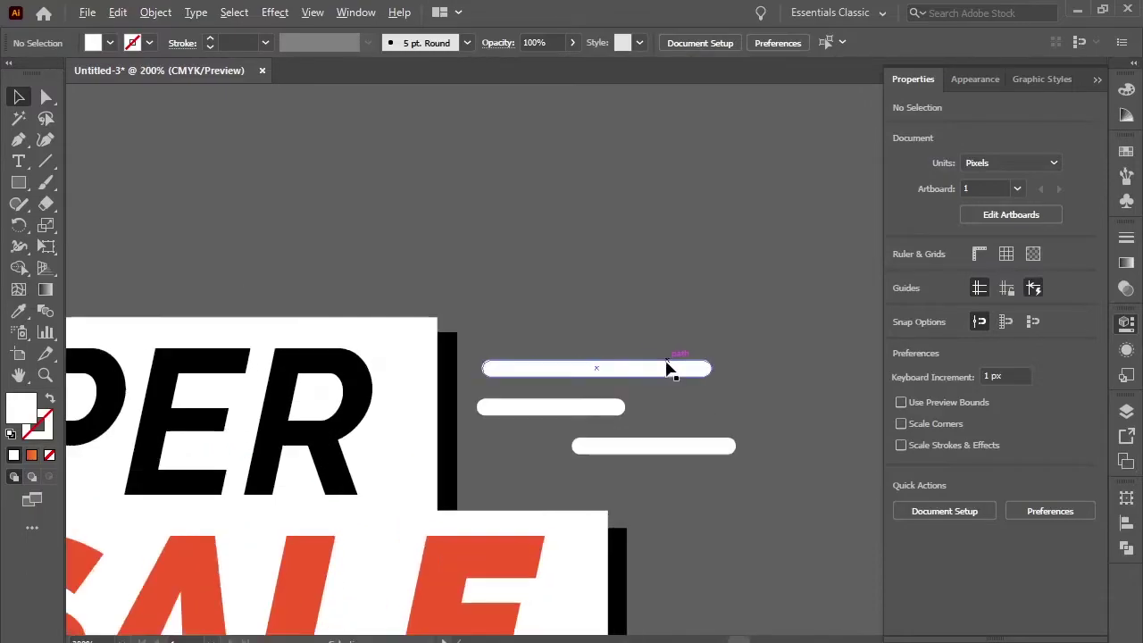
Shorten the top bar from its right end
left_click(670, 369)
scroll(701, 362, "up", 2, "alt")
left_click_drag(715, 373, 669, 372)
left_click(684, 298)
scroll(684, 298, "down", 4, "alt")
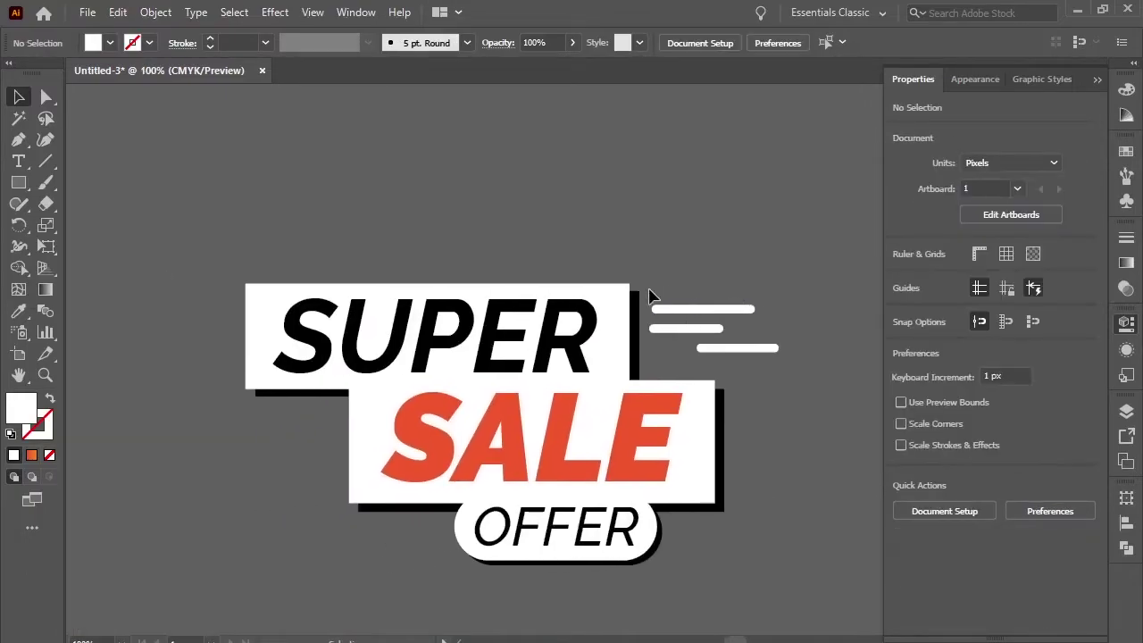
Copy the top two bars to the badge's left and shorten the lower copy
mouse_move(650, 296)
left_mouse_down()
mouse_move(723, 333)
mouse_move(295, 458)
mouse_move(378, 418)
left_mouse_up()
left_click(288, 505)
scroll(268, 434, "up", 2, "alt")
scroll(278, 426, "up", 3, "alt")
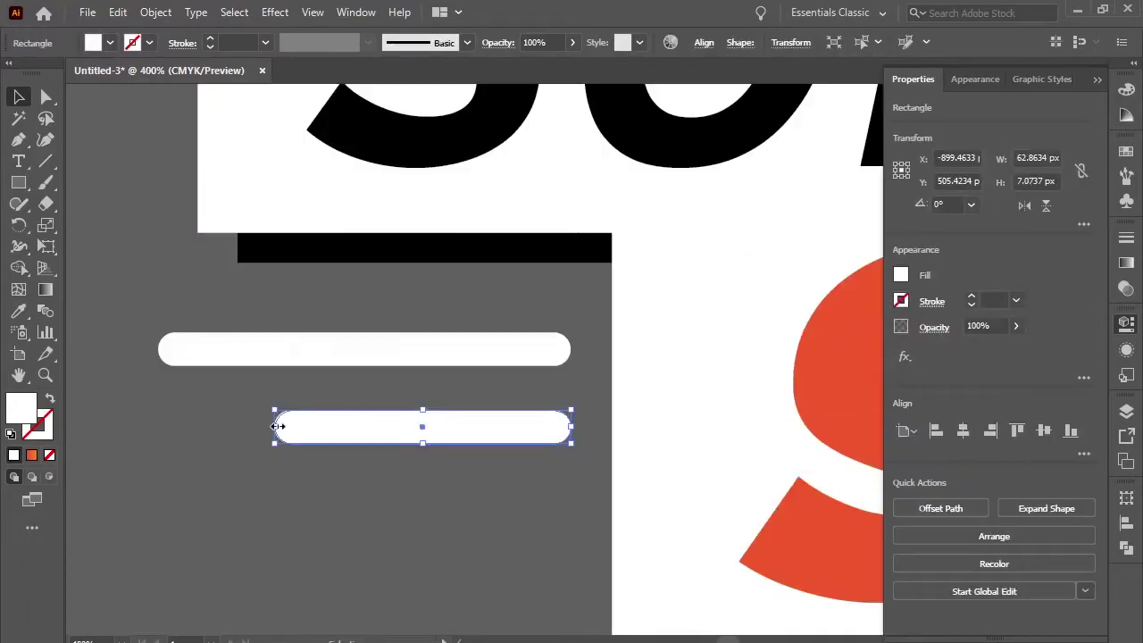
mouse_move(277, 426)
left_mouse_down()
mouse_move(374, 426)
mouse_move(474, 457)
mouse_move(465, 447)
left_mouse_up()
left_click(477, 549)
scroll(477, 548, "down", 4, "alt")
scroll(477, 548, "down", 2, "alt")
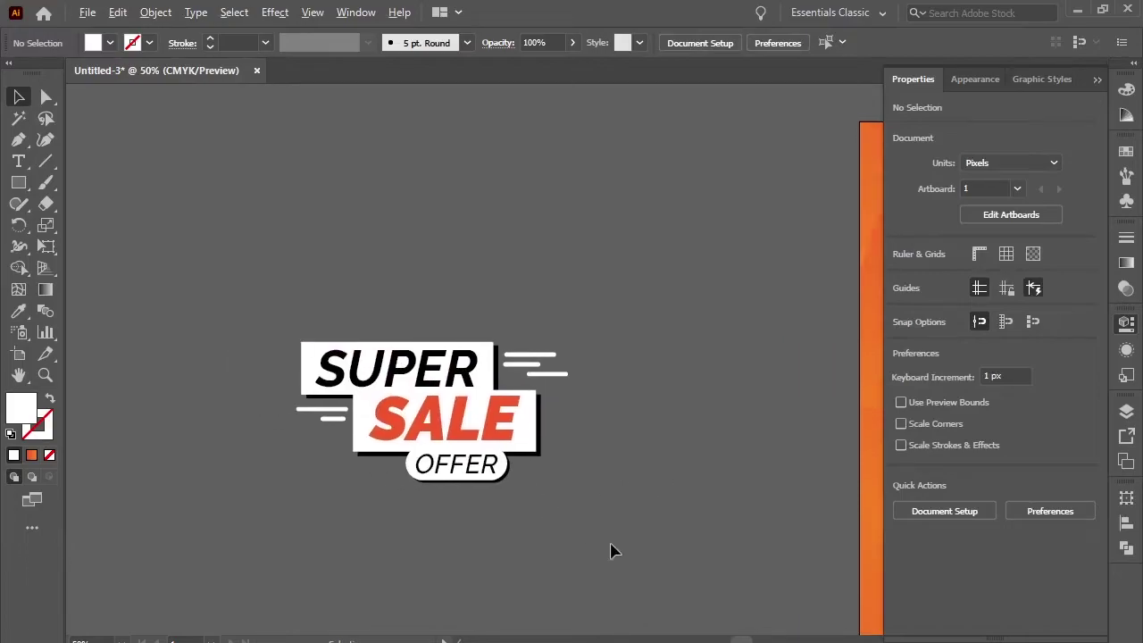
Group all the badge parts and skew the group so its right side slants upward
left_click_drag(246, 290, 581, 491)
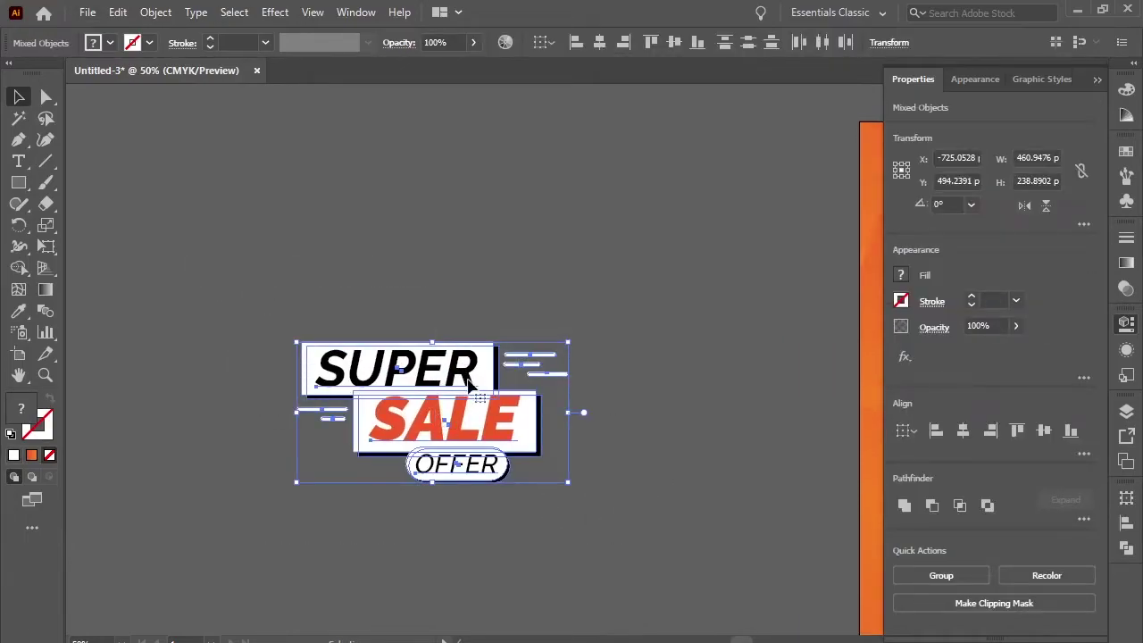
right_click(468, 382)
left_click(491, 222)
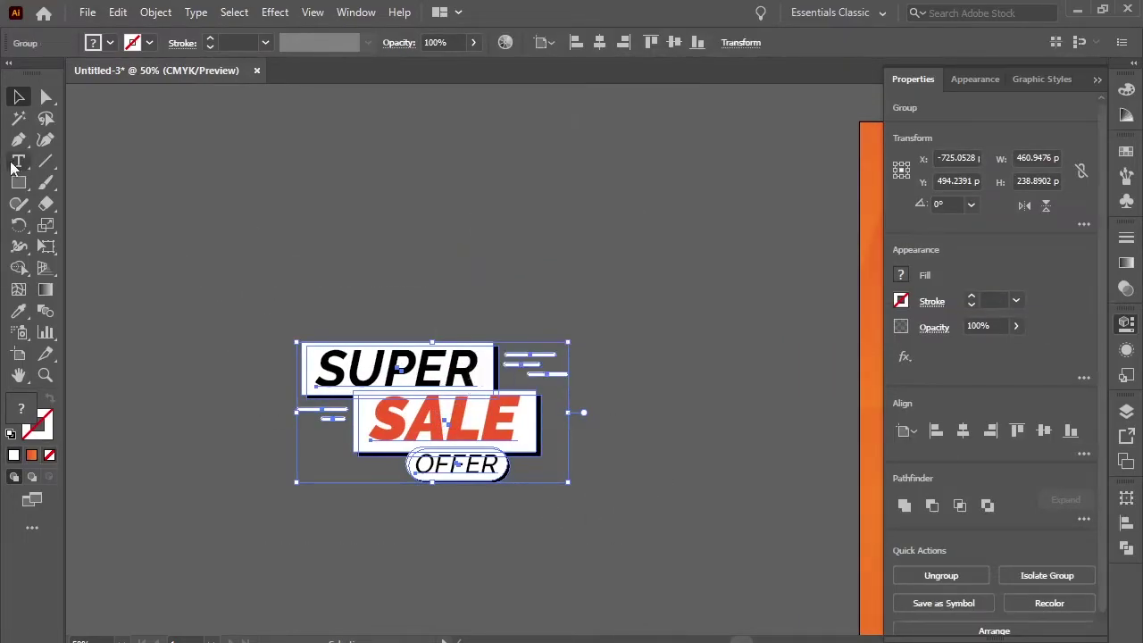
left_click(49, 249)
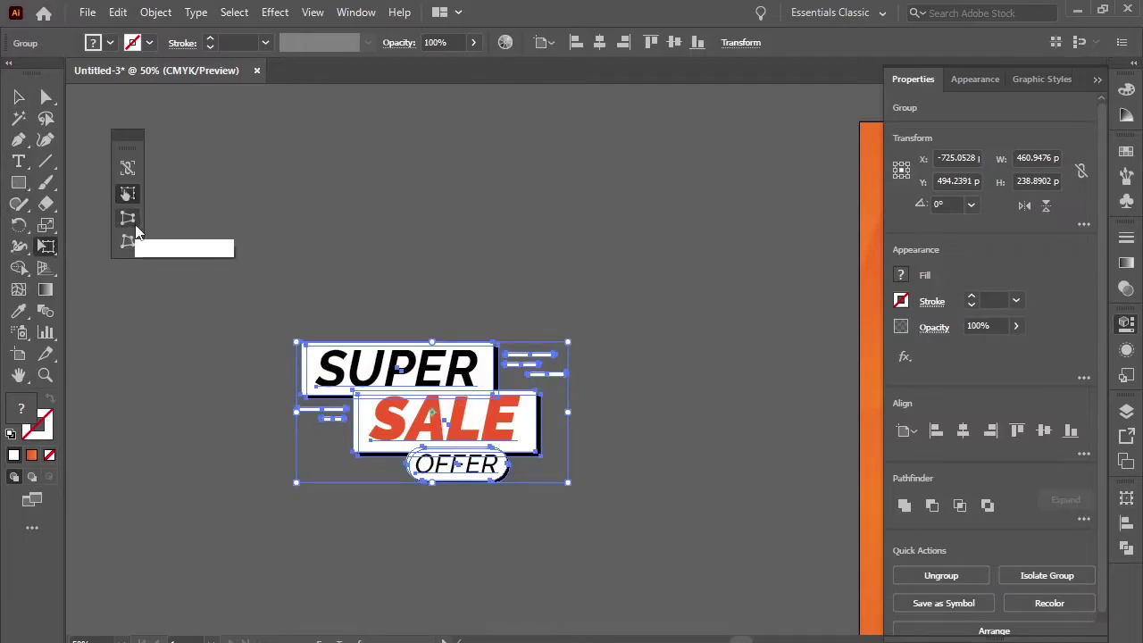
left_click_drag(568, 414, 572, 362)
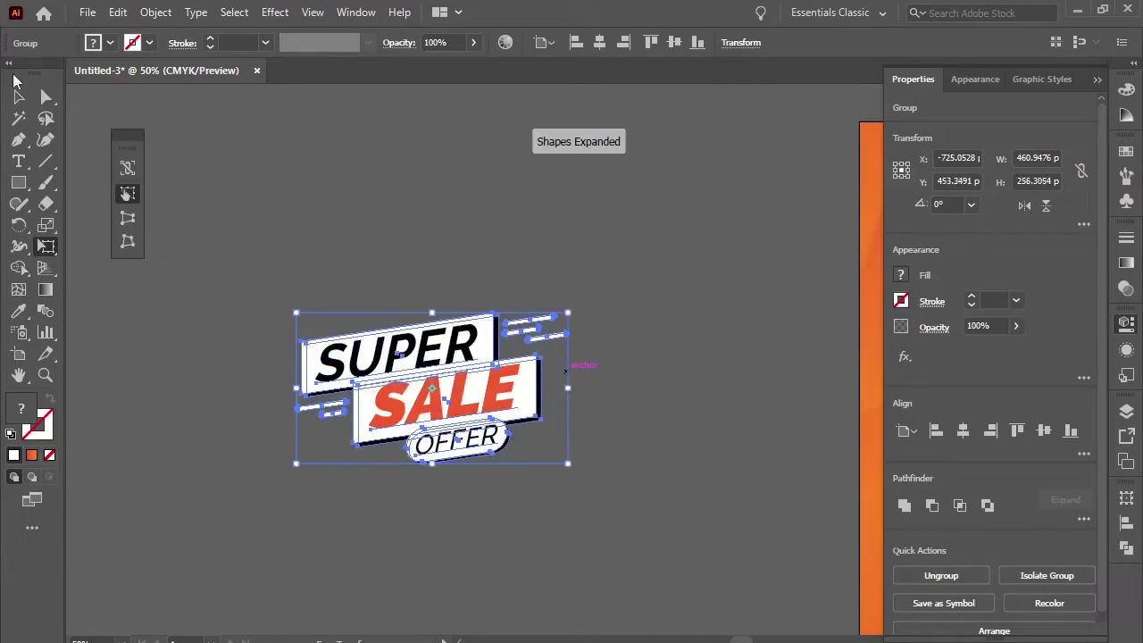
Move the slanted badge onto the top of the poster and reselect it
key("v")
left_click(163, 173)
key("ctrl+minus")
key("ctrl+minus")
key("ctrl+minus")
mouse_move(564, 256)
left_mouse_down()
mouse_move(455, 307)
mouse_move(574, 287)
mouse_move(568, 323)
left_mouse_up()
key("ctrl+plus")
left_click(572, 277)
Scale down the Watch.png photo, centre it horizontally below the badge, and embed it
left_click(778, 452)
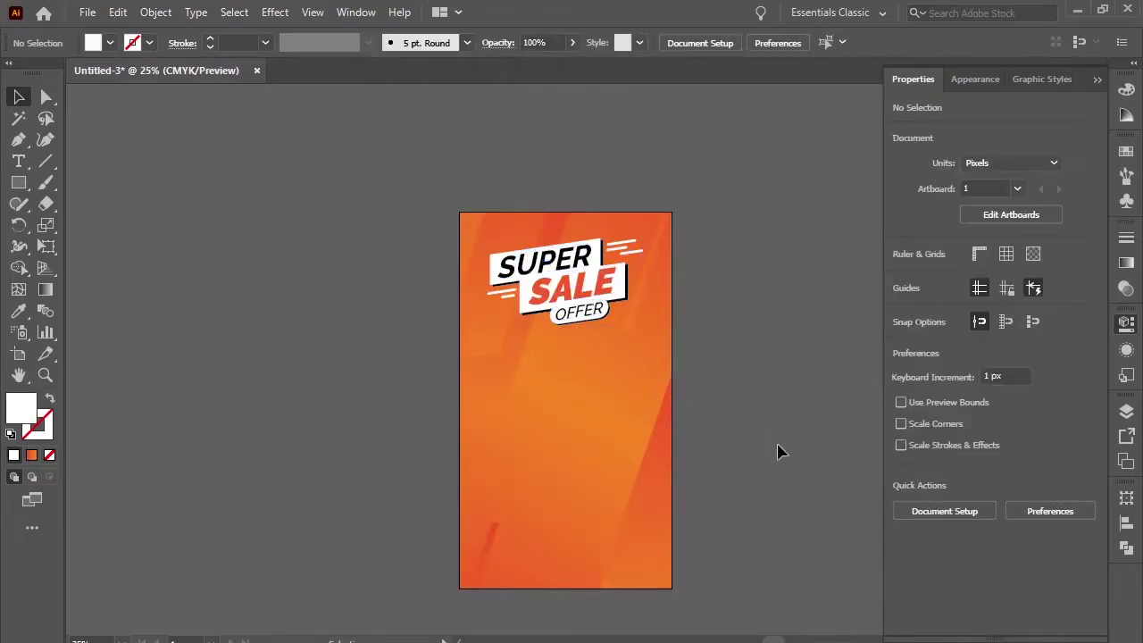
scroll(621, 583, "down", 1)
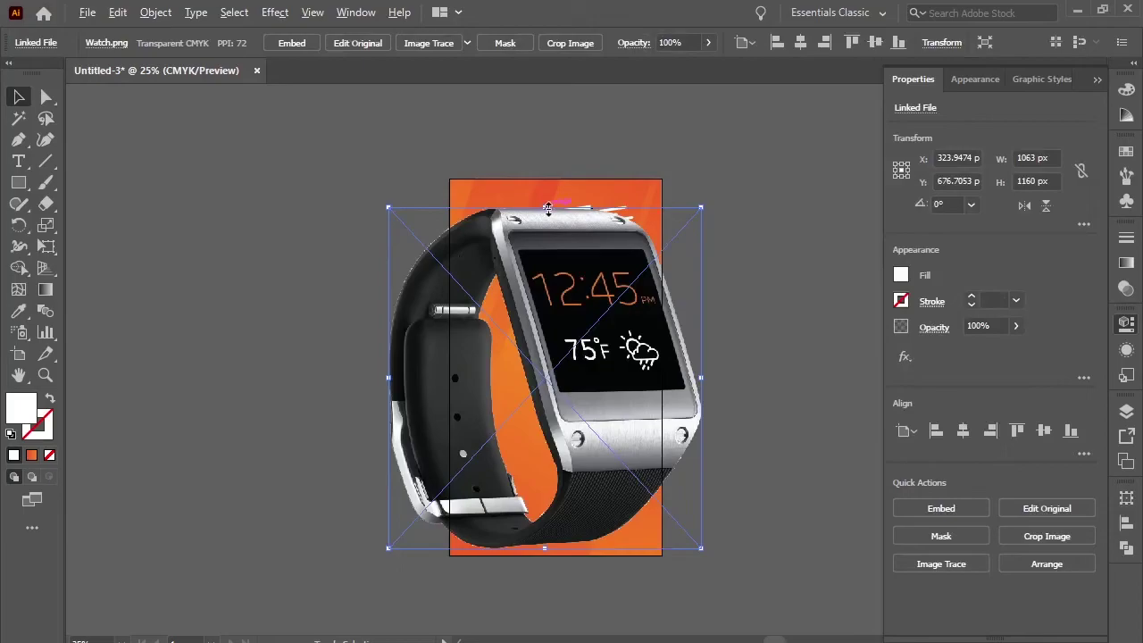
left_click_drag(547, 208, 545, 306)
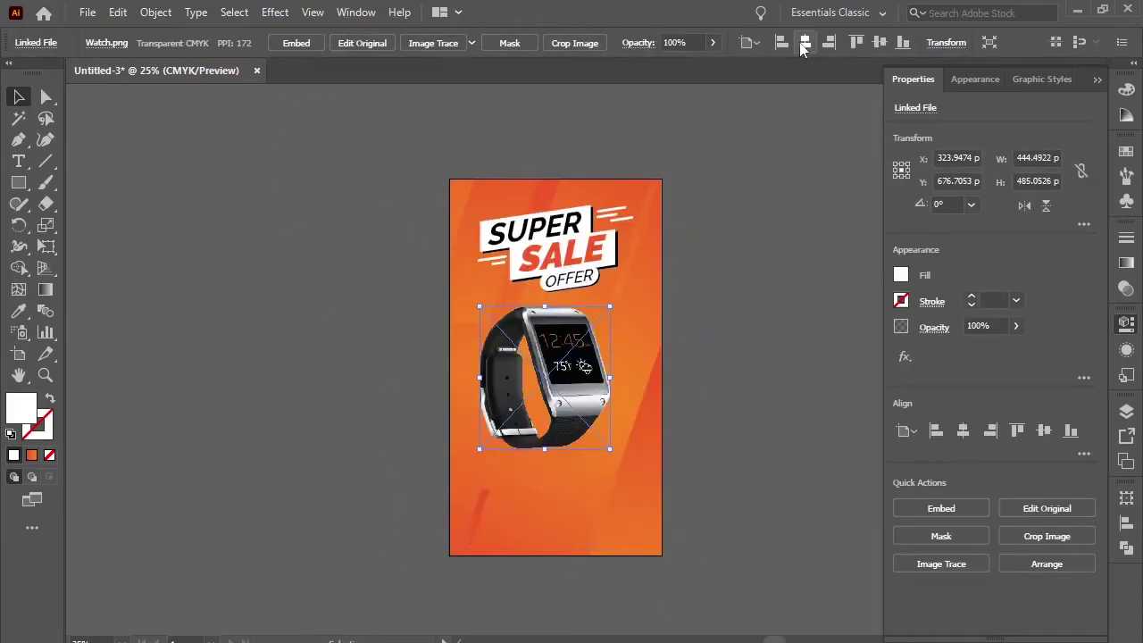
left_click(804, 44)
left_click(309, 44)
left_click(705, 459)
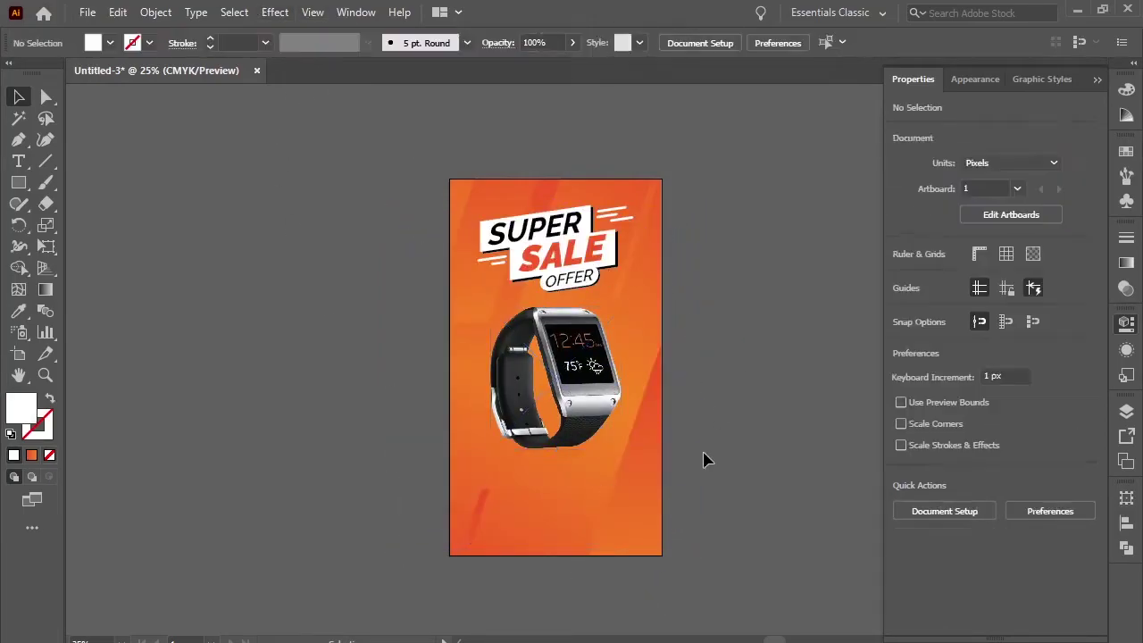
scroll(703, 447, "up", 2)
right_click(23, 190)
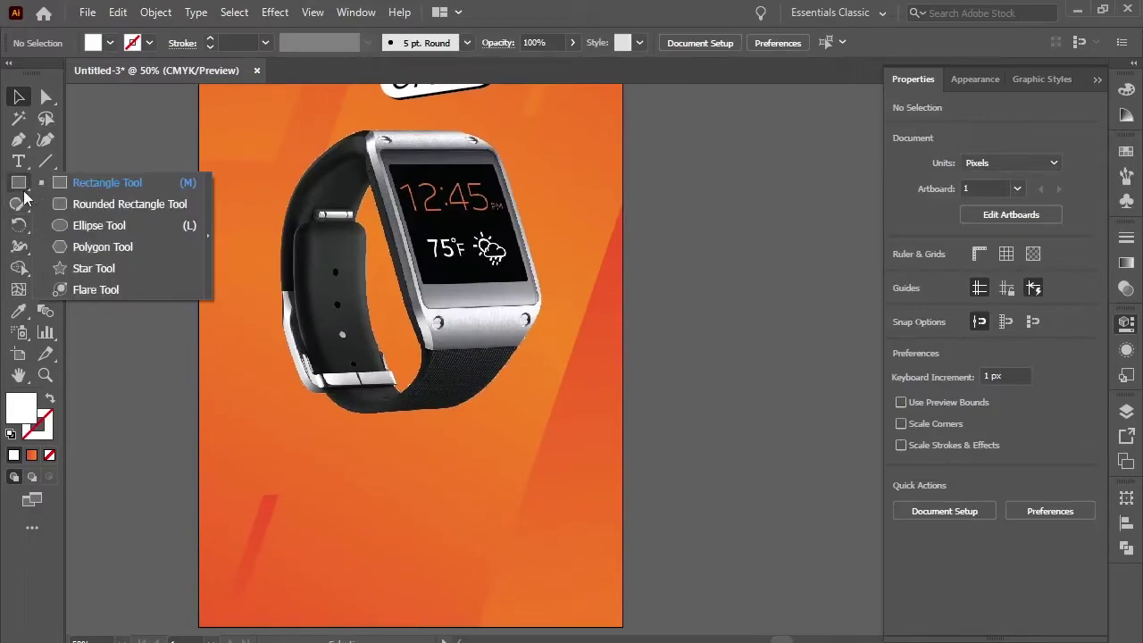
Draw a flat ellipse below the watch filled with a radial White, Black gradient
left_click(89, 225)
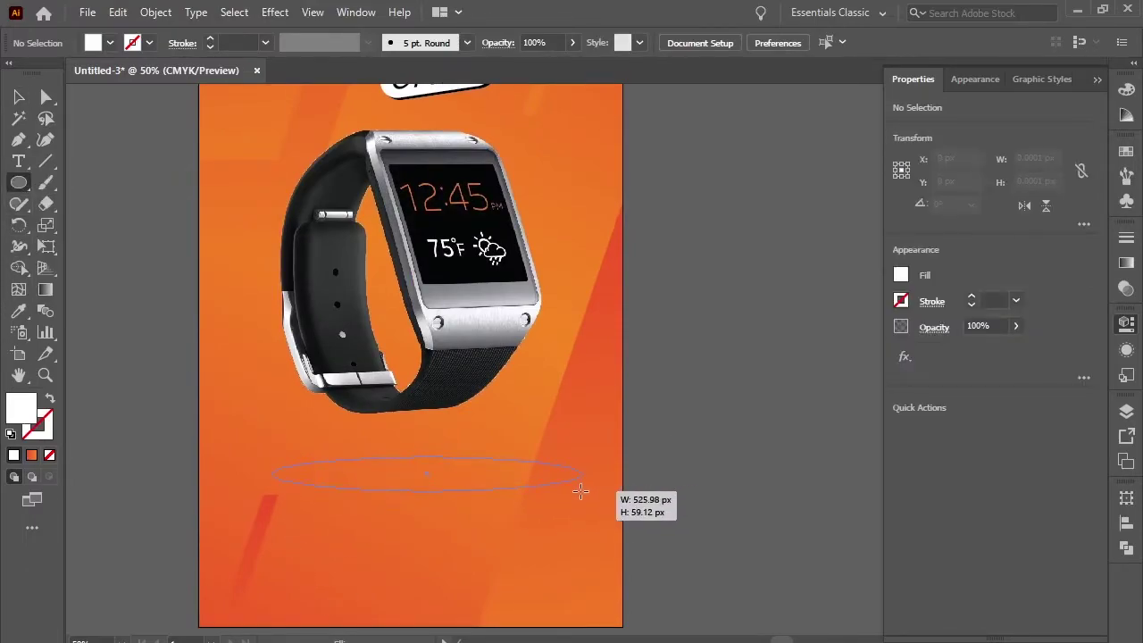
left_click_drag(581, 490, 581, 490)
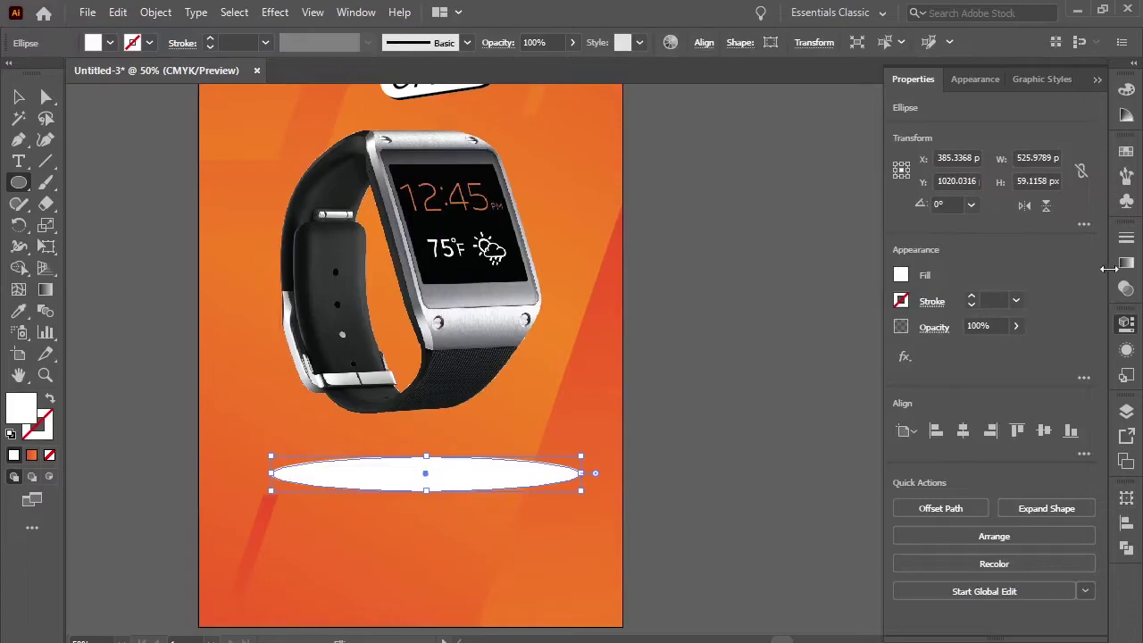
left_click(1126, 262)
left_click(926, 266)
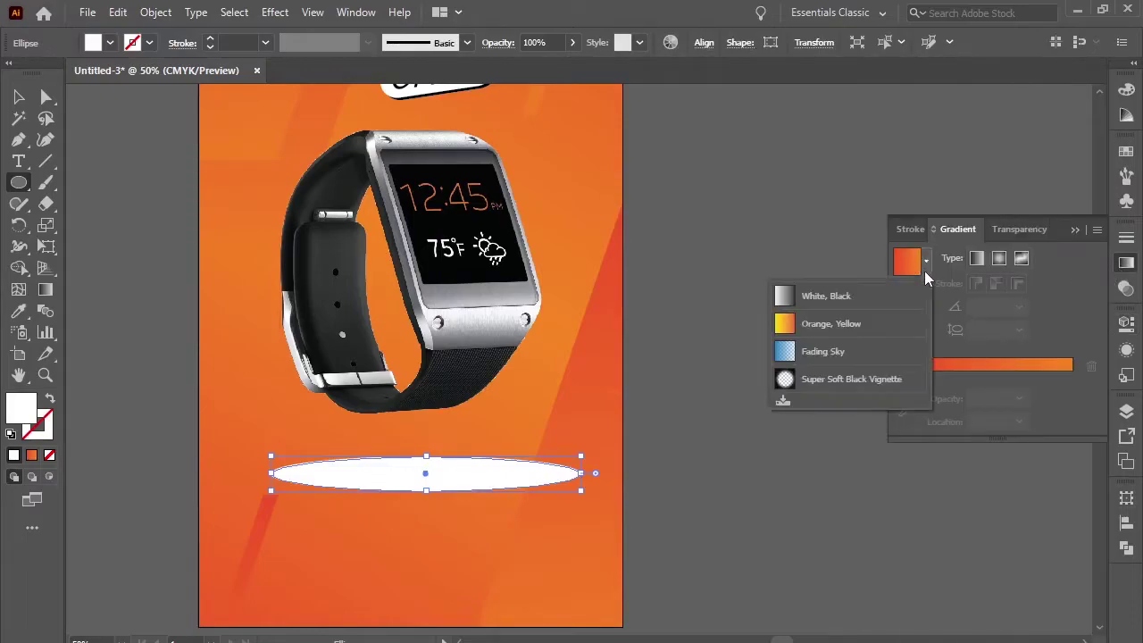
left_click(875, 298)
left_click(998, 259)
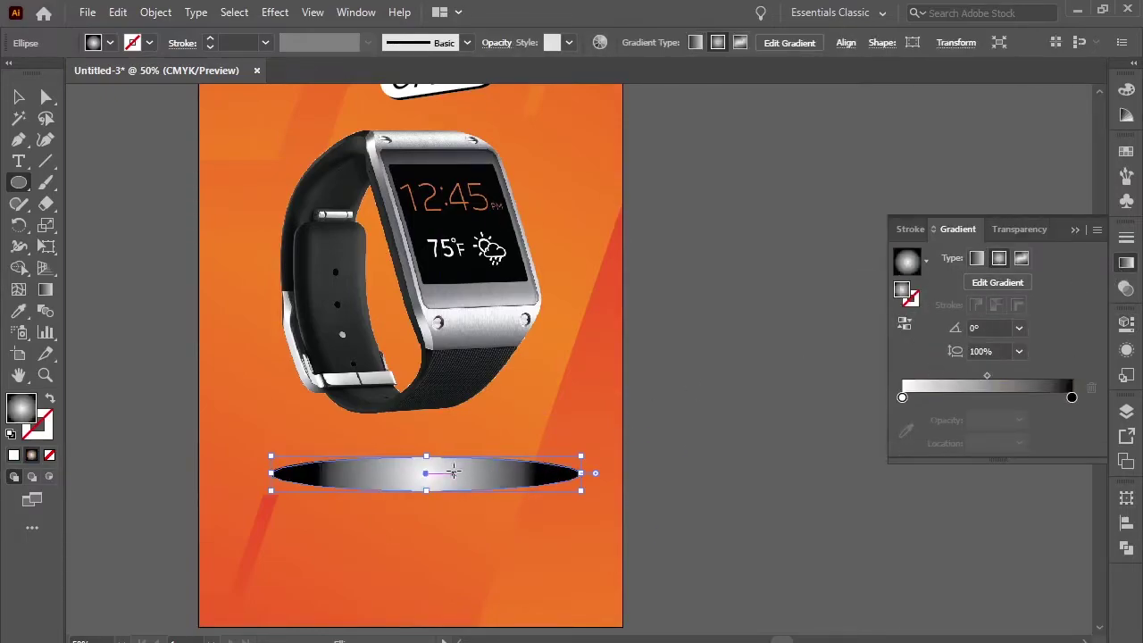
Squash and reverse the gradient so the centre is dark, with the outer stop at 0% opacity
key("g")
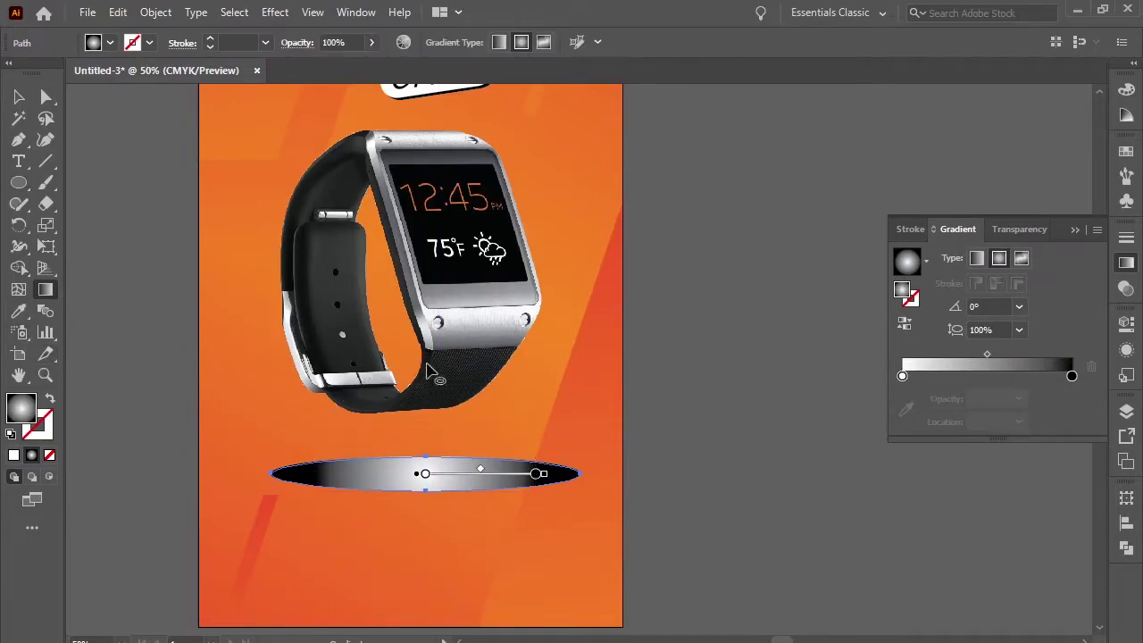
left_click_drag(440, 456, 451, 457)
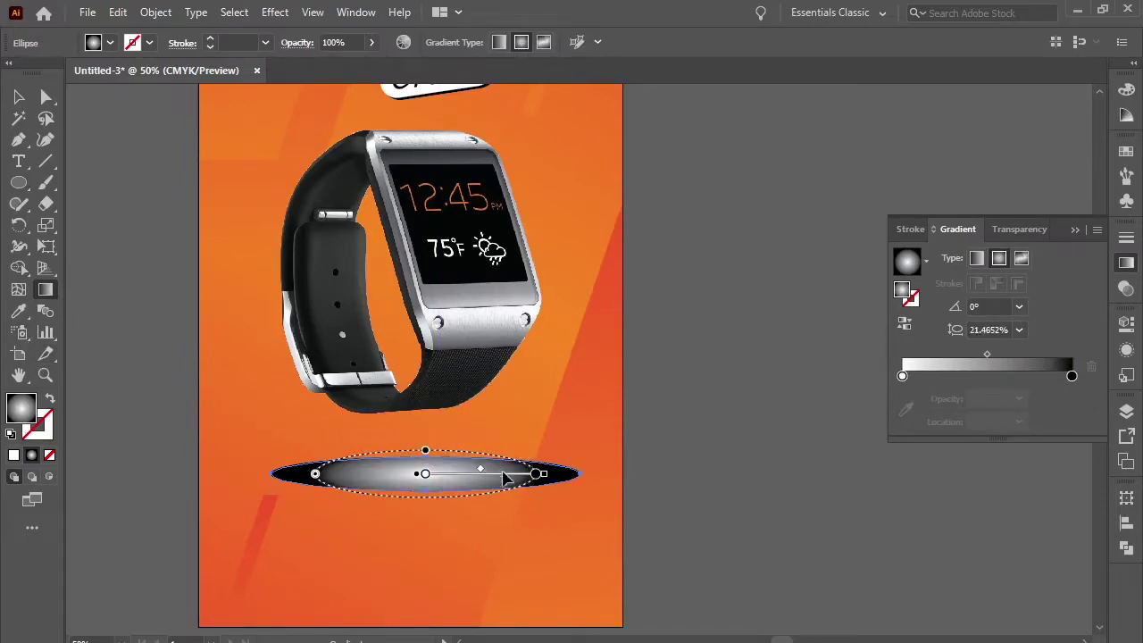
left_click_drag(586, 476, 594, 476)
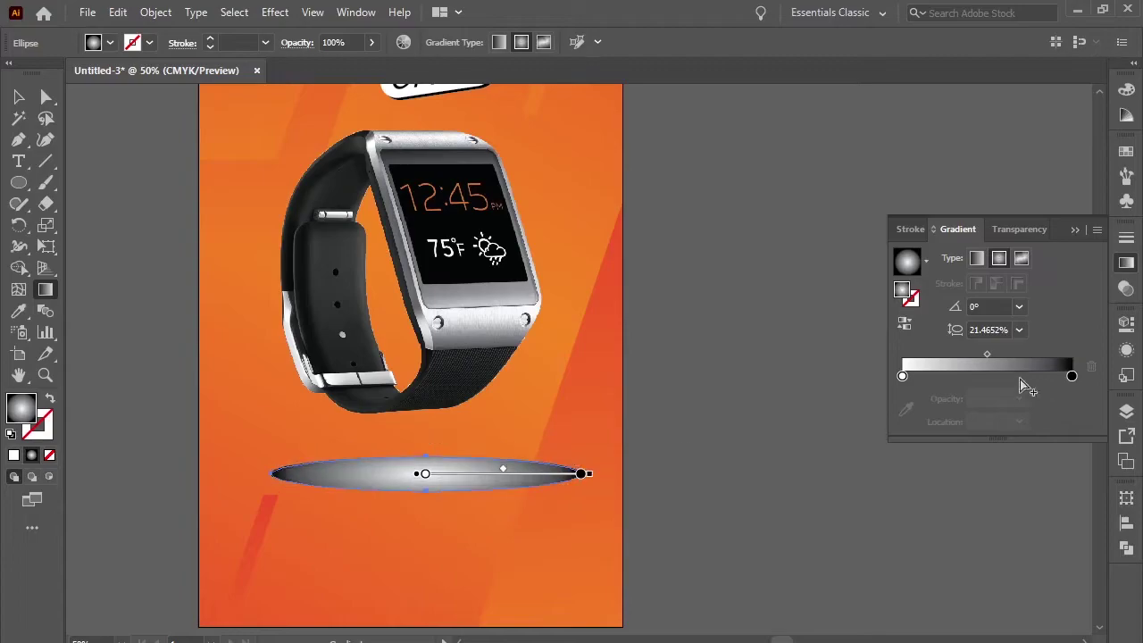
mouse_move(904, 376)
left_mouse_down()
mouse_move(1065, 376)
mouse_move(903, 376)
left_mouse_up()
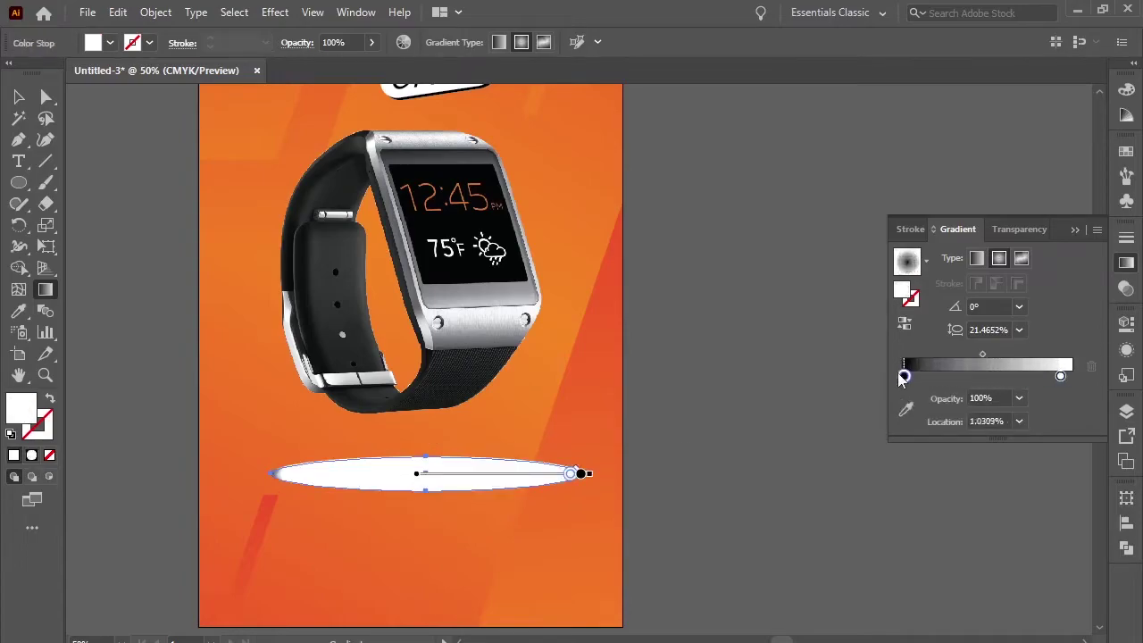
left_click_drag(1061, 376, 1035, 376)
left_click(968, 357)
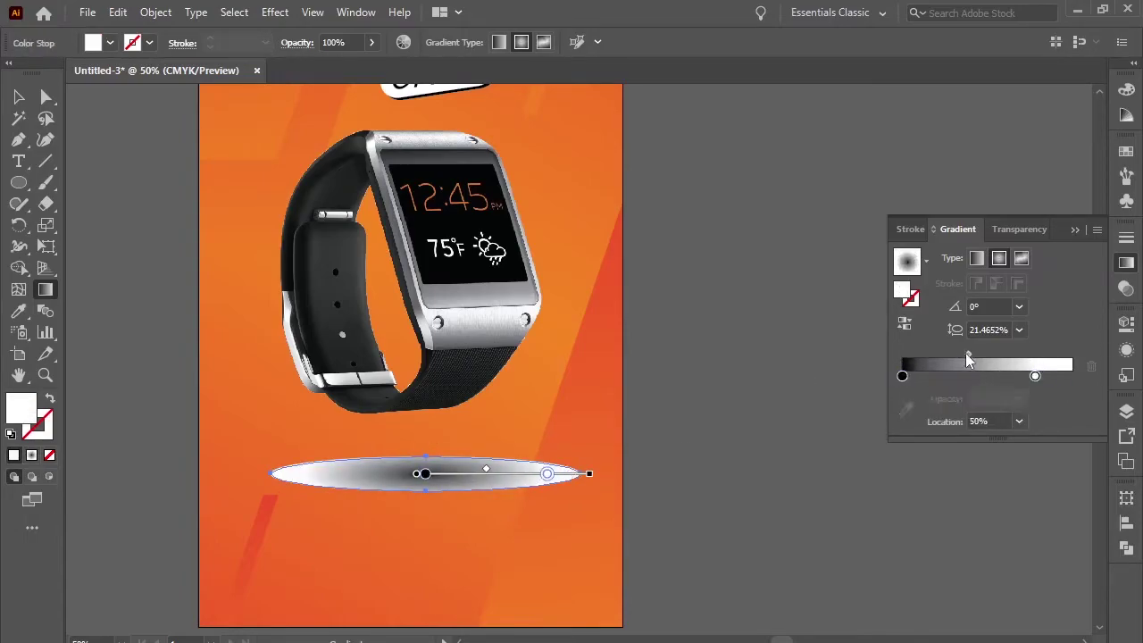
left_click(1035, 376)
left_click(1020, 398)
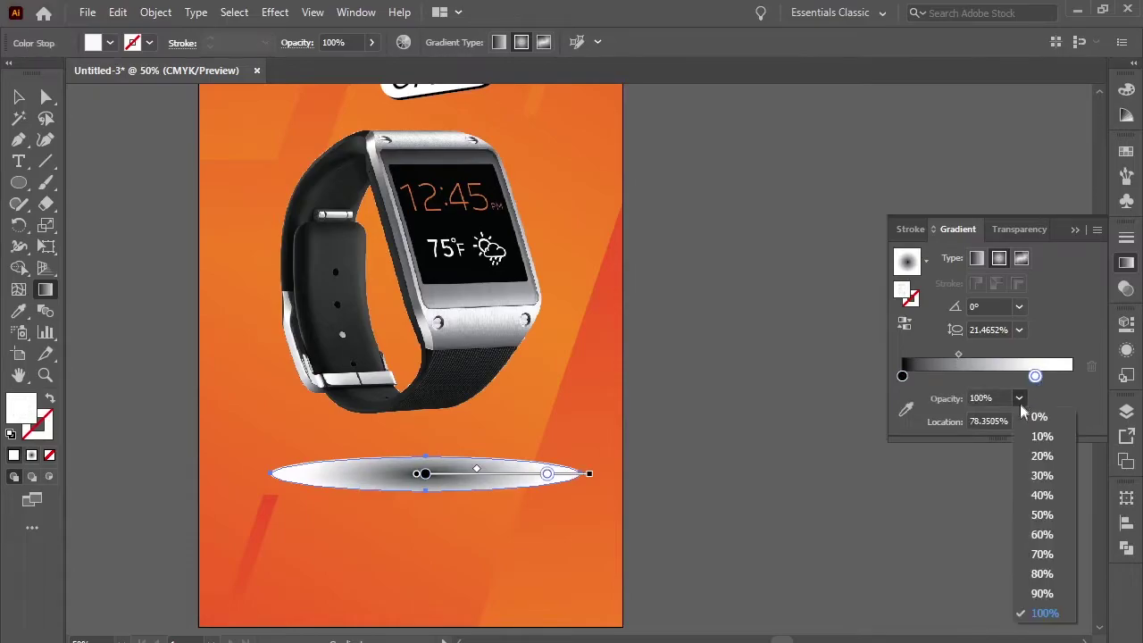
left_click(1036, 416)
left_click(22, 92)
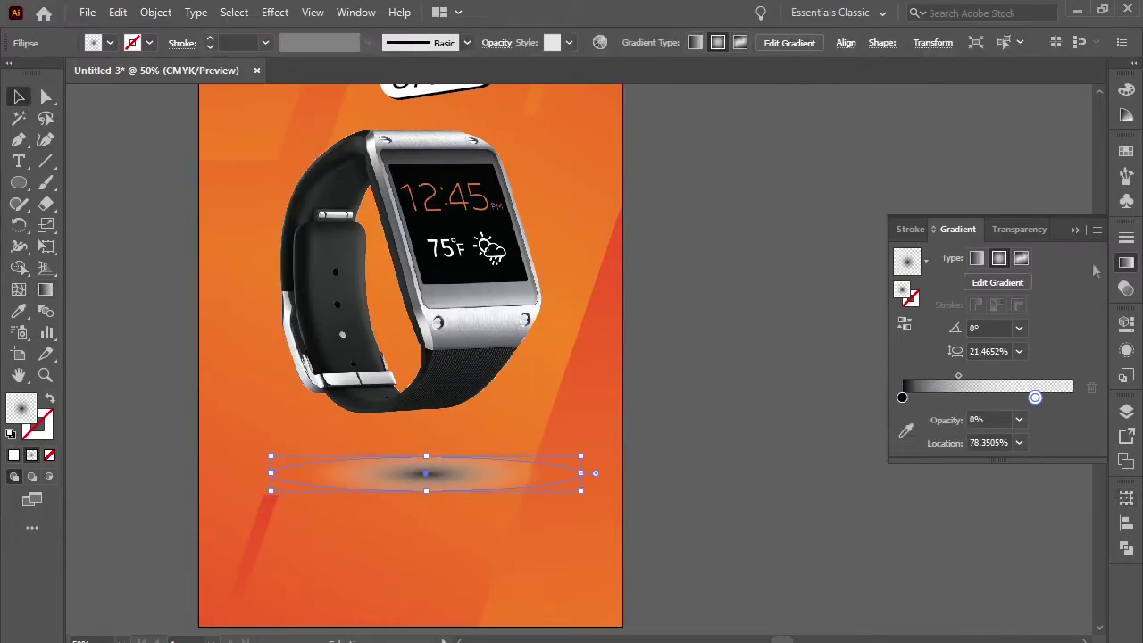
left_click(1127, 350)
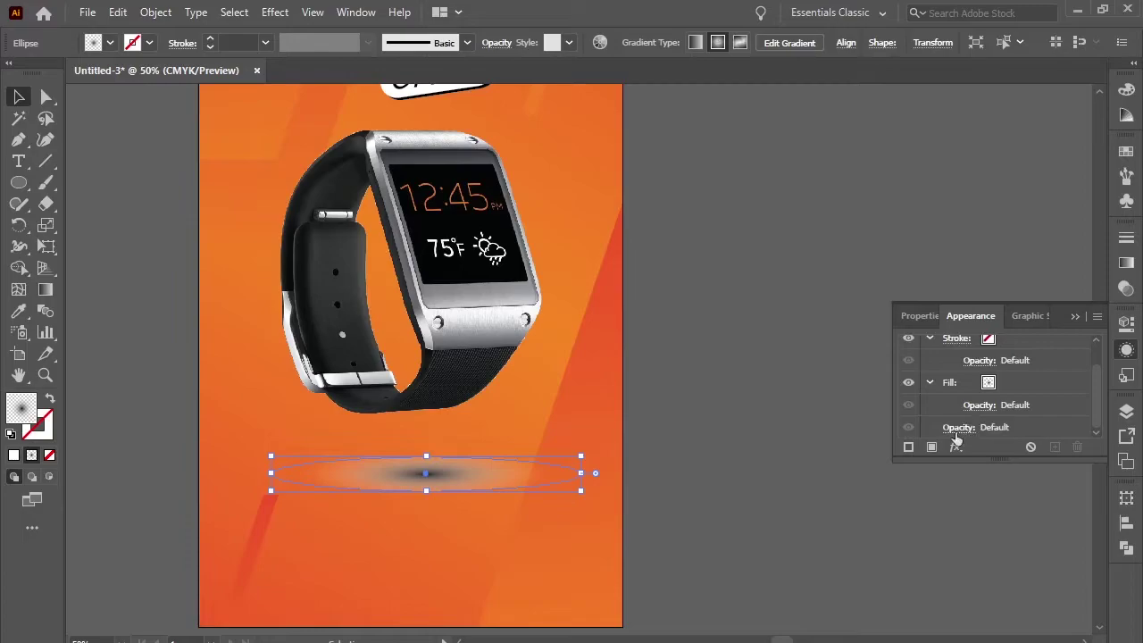
Set the shadow ellipse's blend mode to Multiply
left_click(957, 429)
left_click(814, 462)
left_click(813, 168)
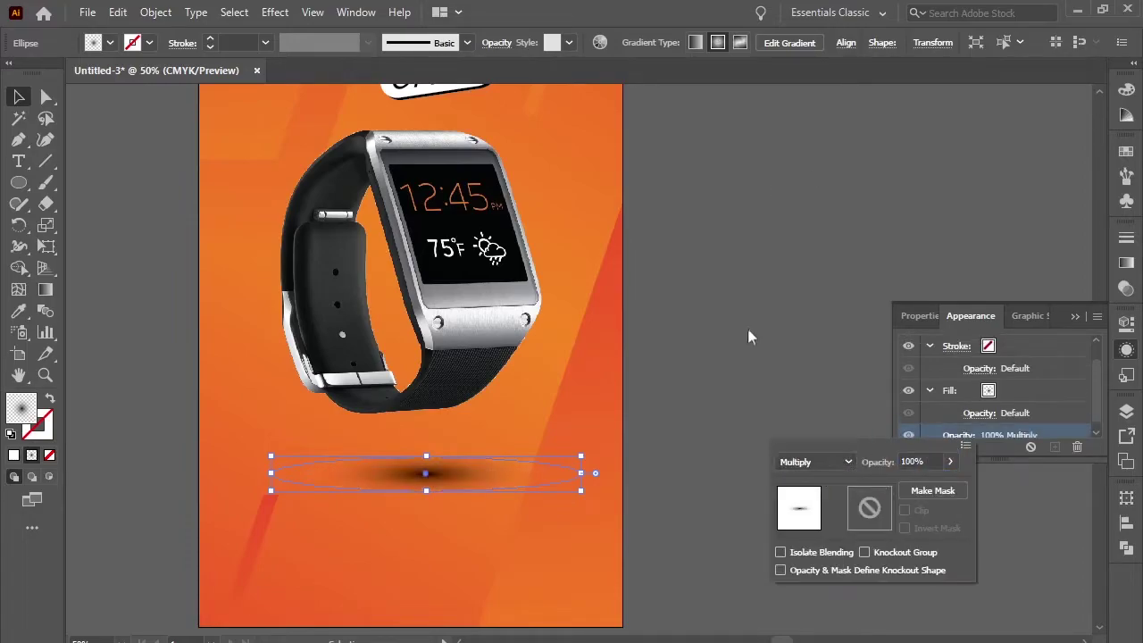
left_click(747, 342)
Flatten the shadow's radial gradient, lighten the dark stop to grey, and widen it
left_click(514, 477)
key("g")
left_click_drag(424, 474, 607, 473)
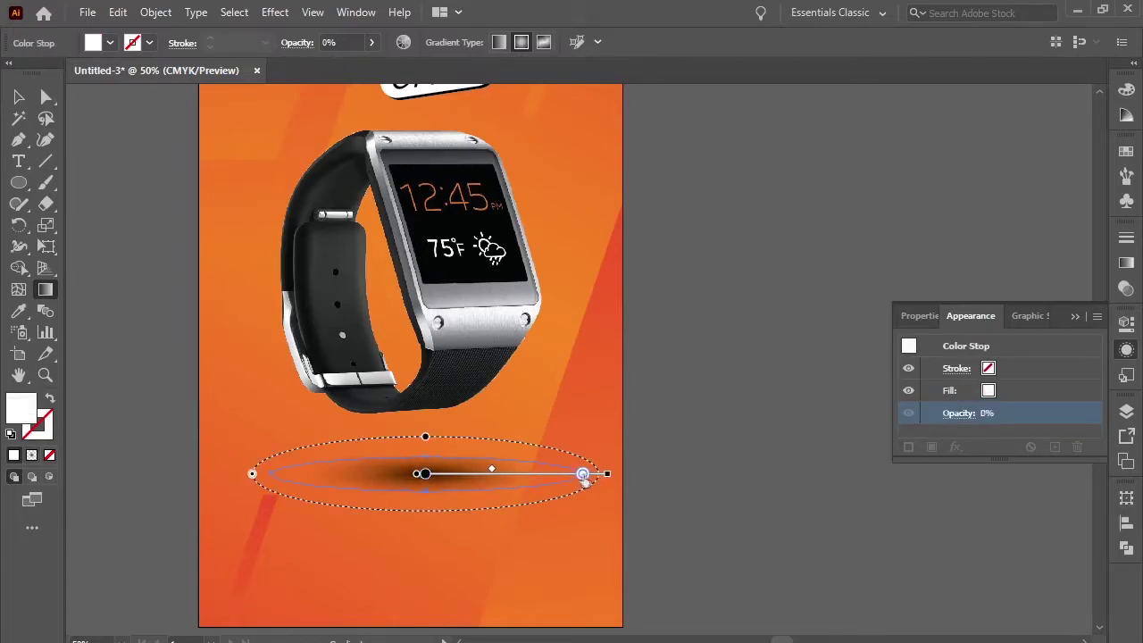
left_click_drag(426, 439, 428, 441)
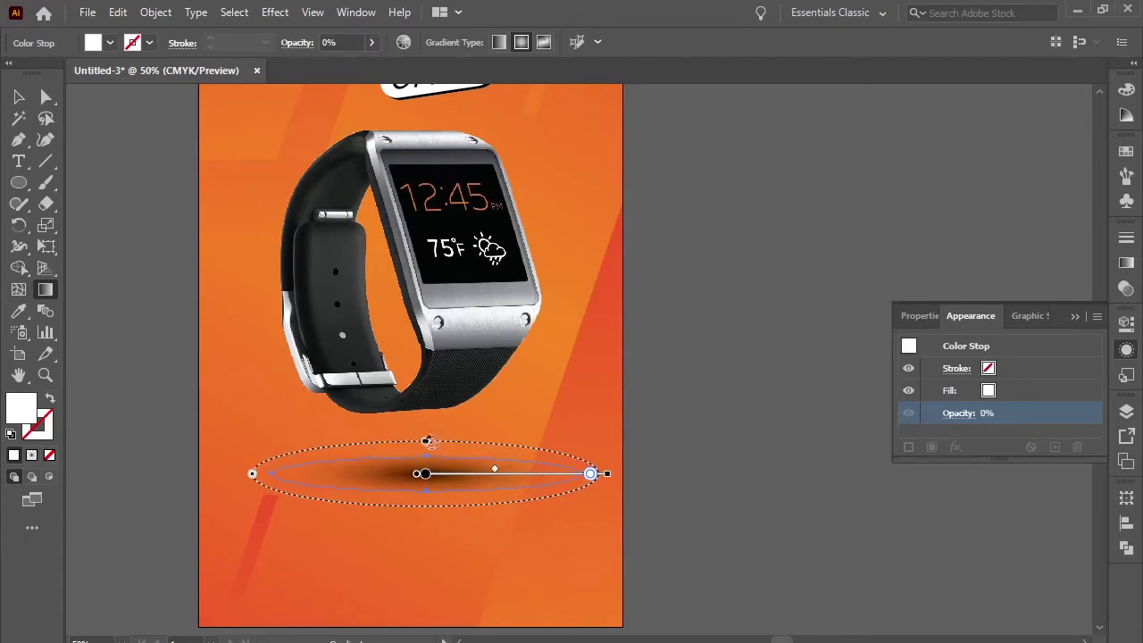
double_click(426, 475)
left_click_drag(367, 370, 359, 374)
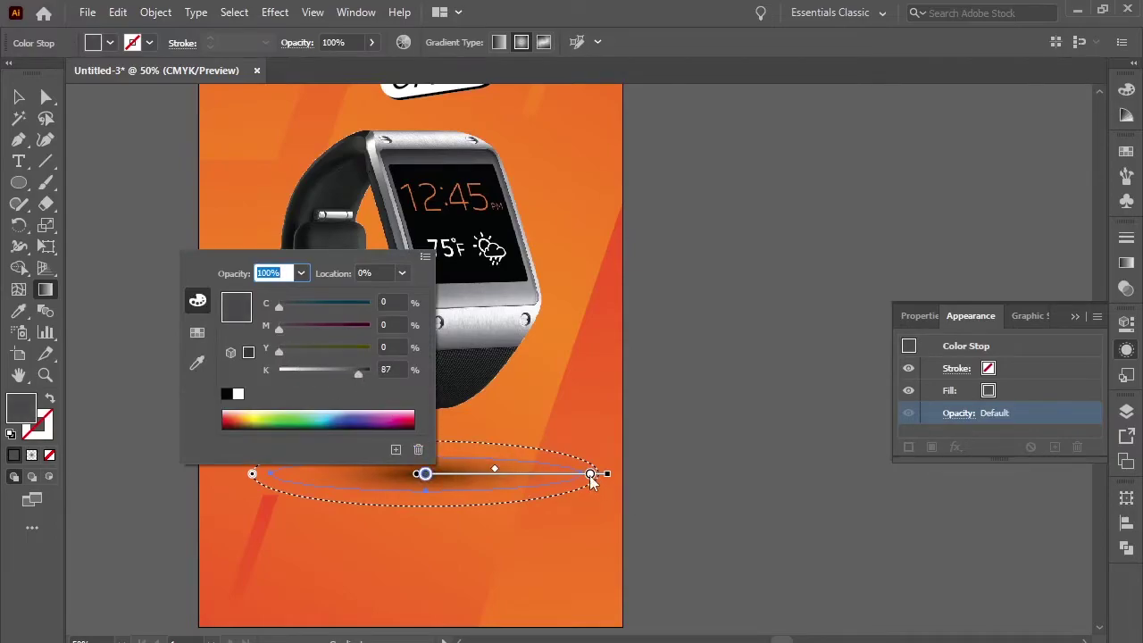
key("Escape")
left_click_drag(521, 474, 525, 473)
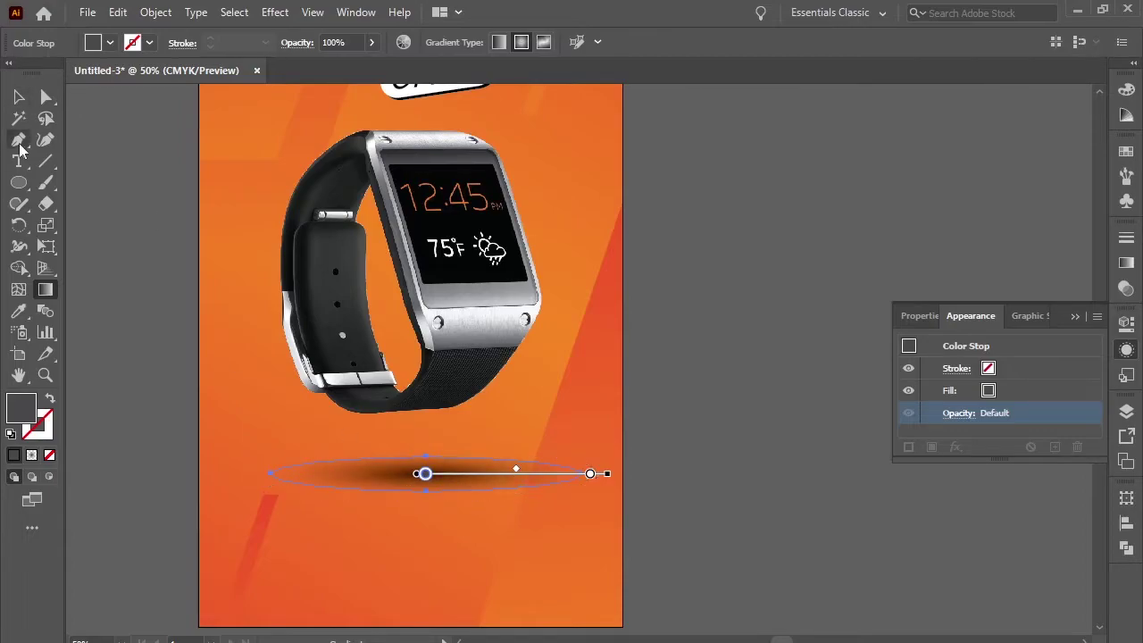
left_click(17, 97)
Flatten the shadow's gradient further vertically
key("ctrl+0")
scroll(742, 432, "up", 2)
left_click(393, 384)
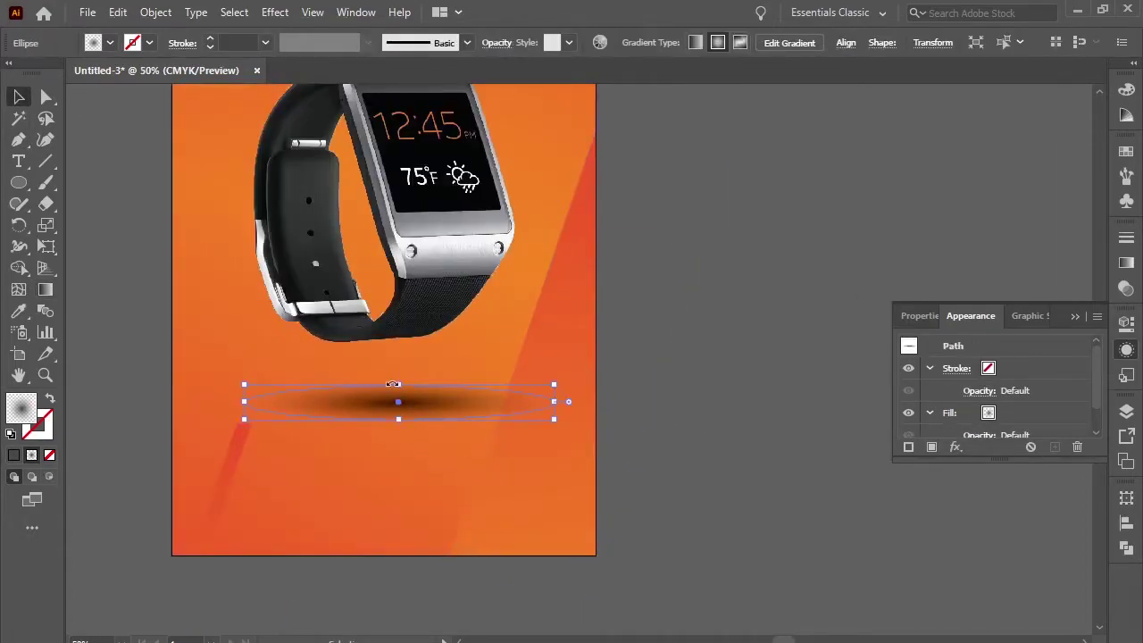
key("g")
left_click_drag(399, 380, 398, 388)
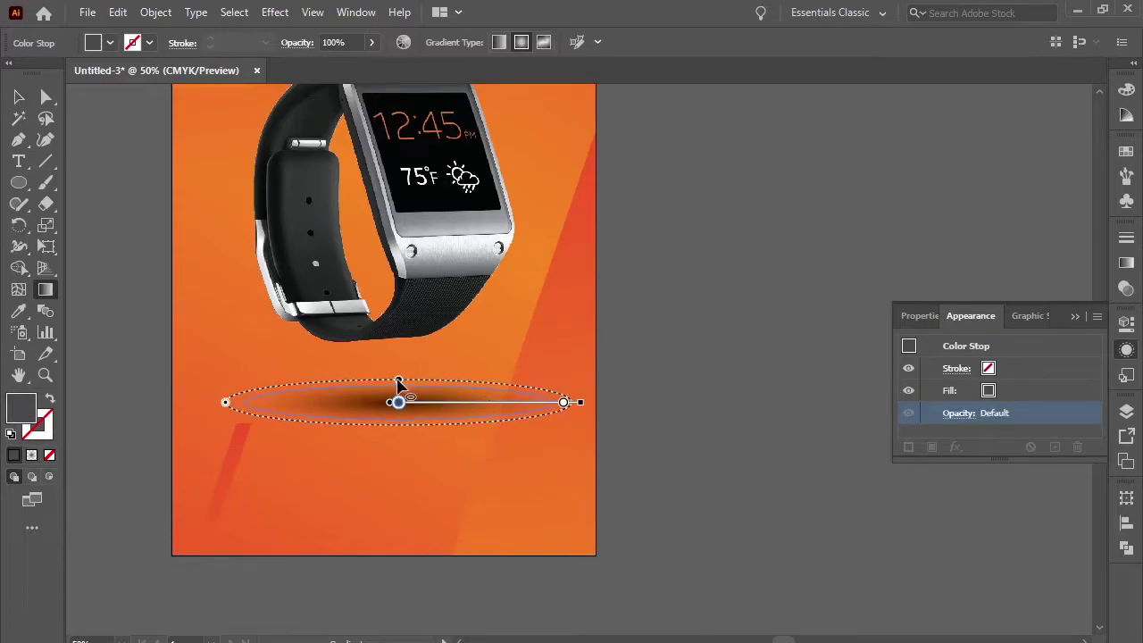
scroll(396, 403, "up", 2)
Extend the dark part of the gradient and shorten it toward the shadow's centre
key("ctrl+0")
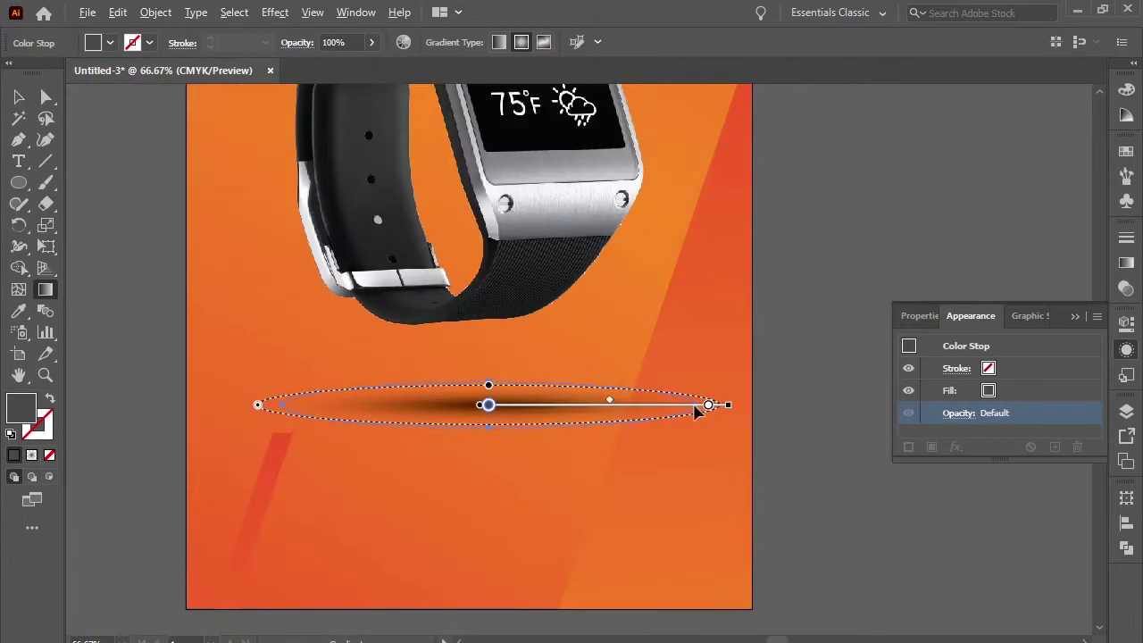
scroll(535, 418, "up", 2)
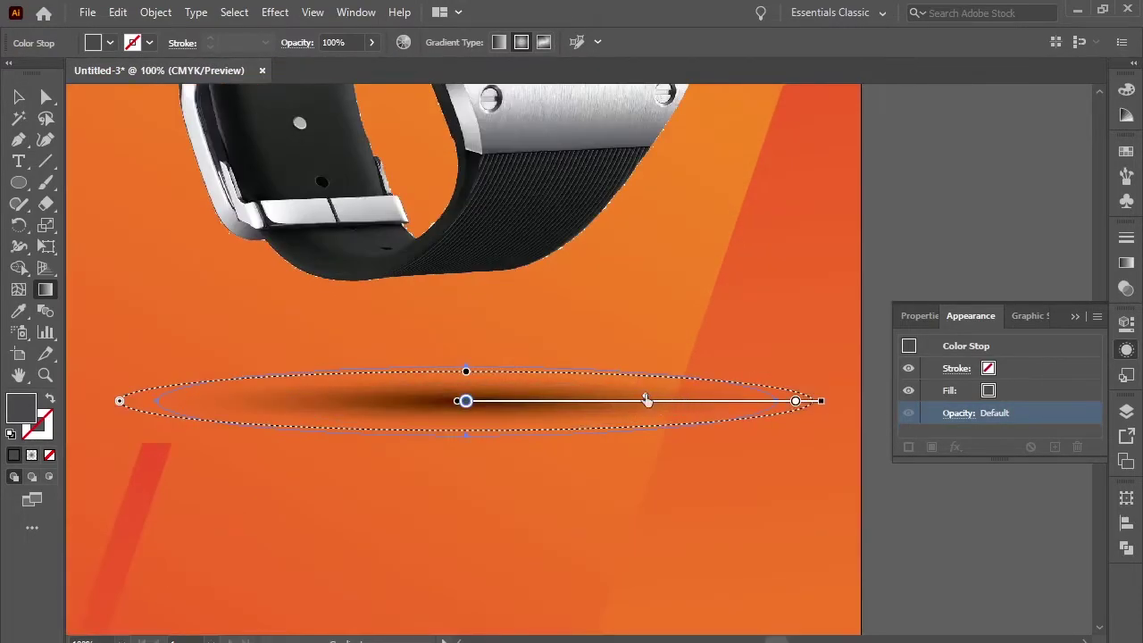
left_click_drag(646, 399, 665, 400)
double_click(465, 402)
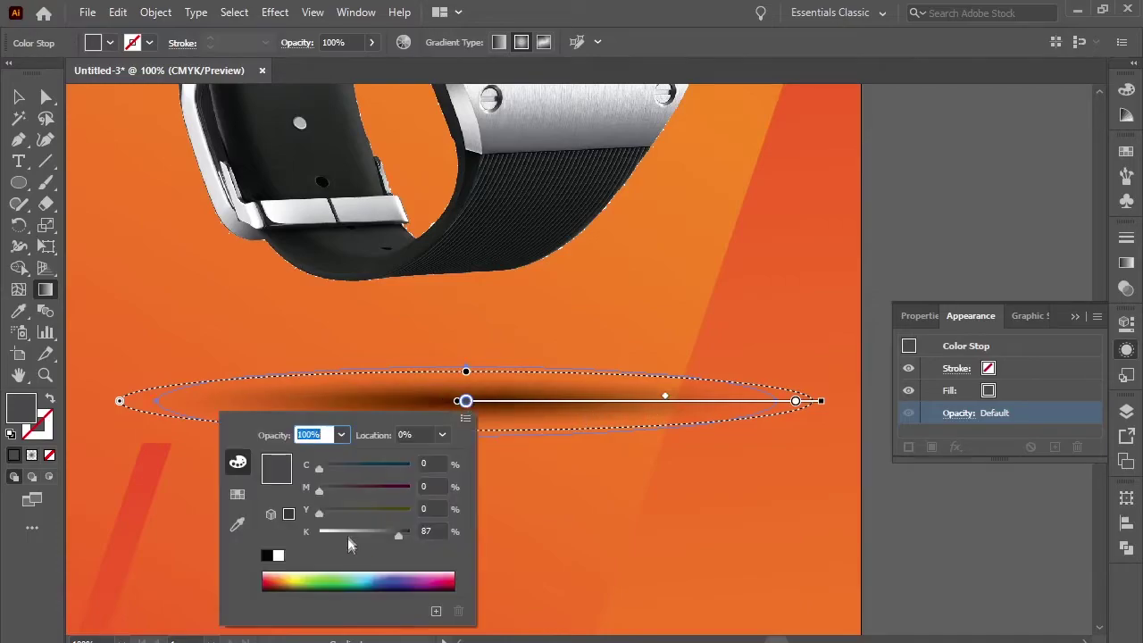
key("Escape")
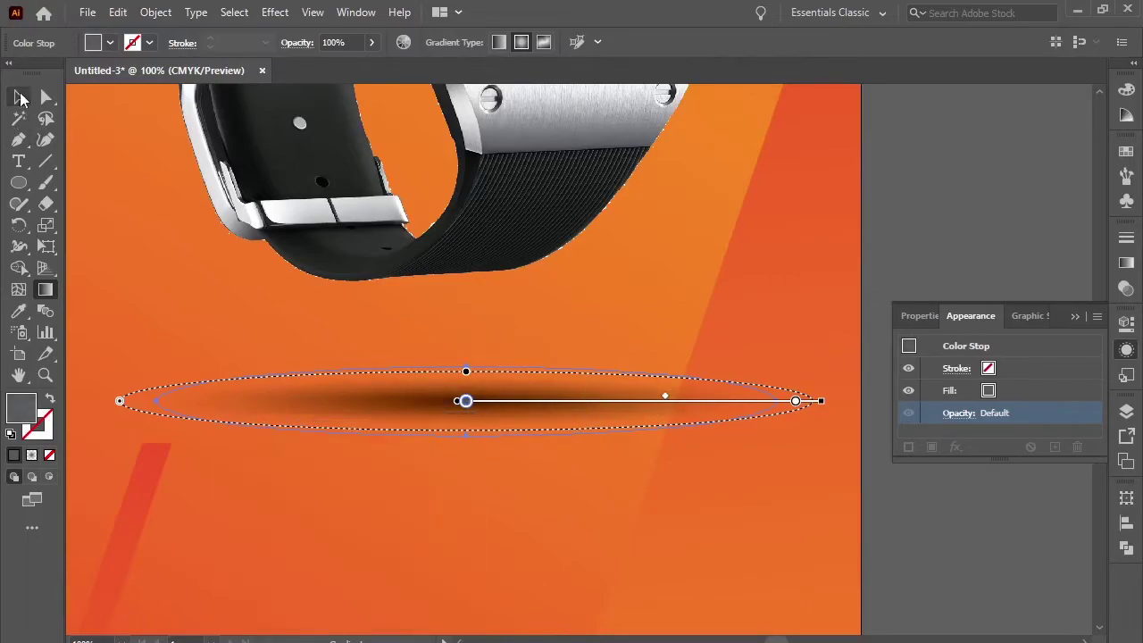
left_click_drag(821, 402, 782, 402)
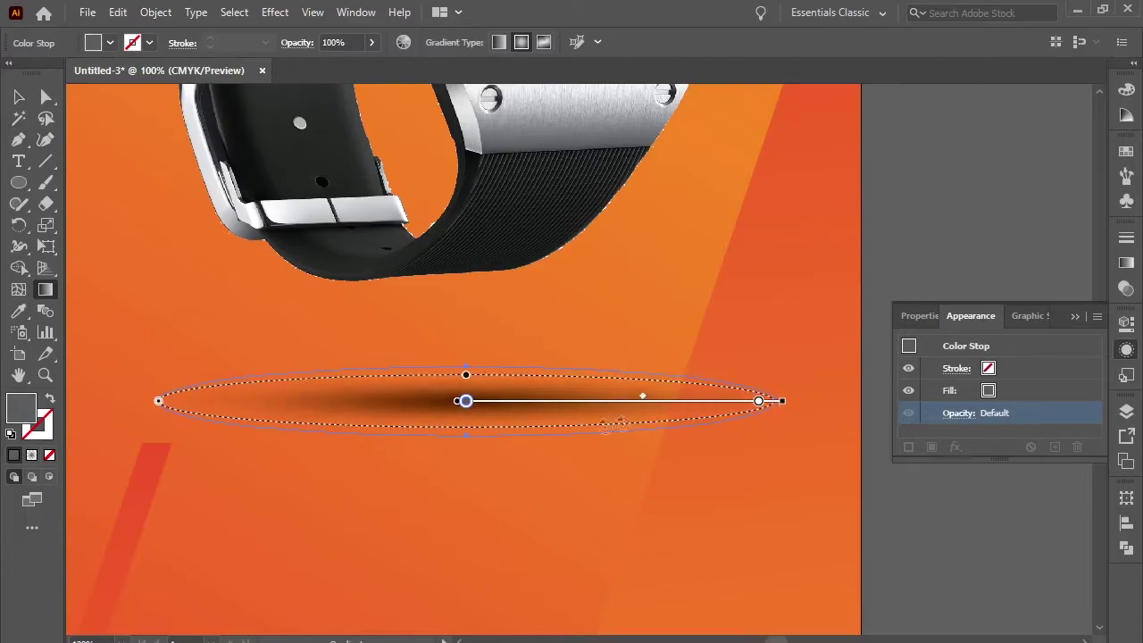
key("v")
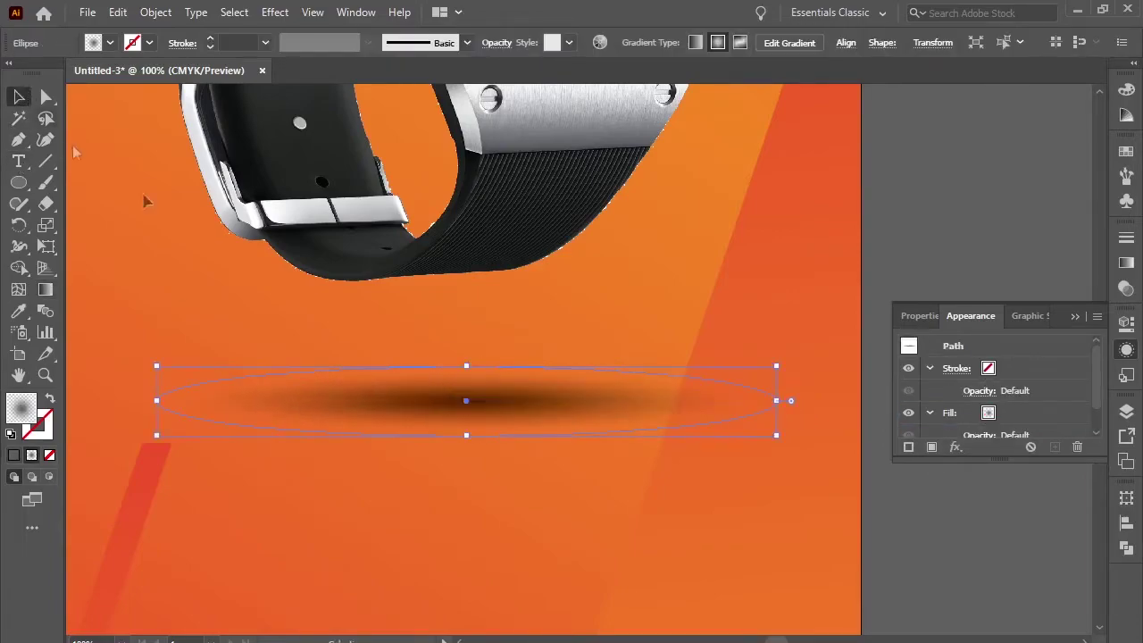
Squash the shadow ellipse shorter vertically
key("ctrl+minus")
key("ctrl+minus")
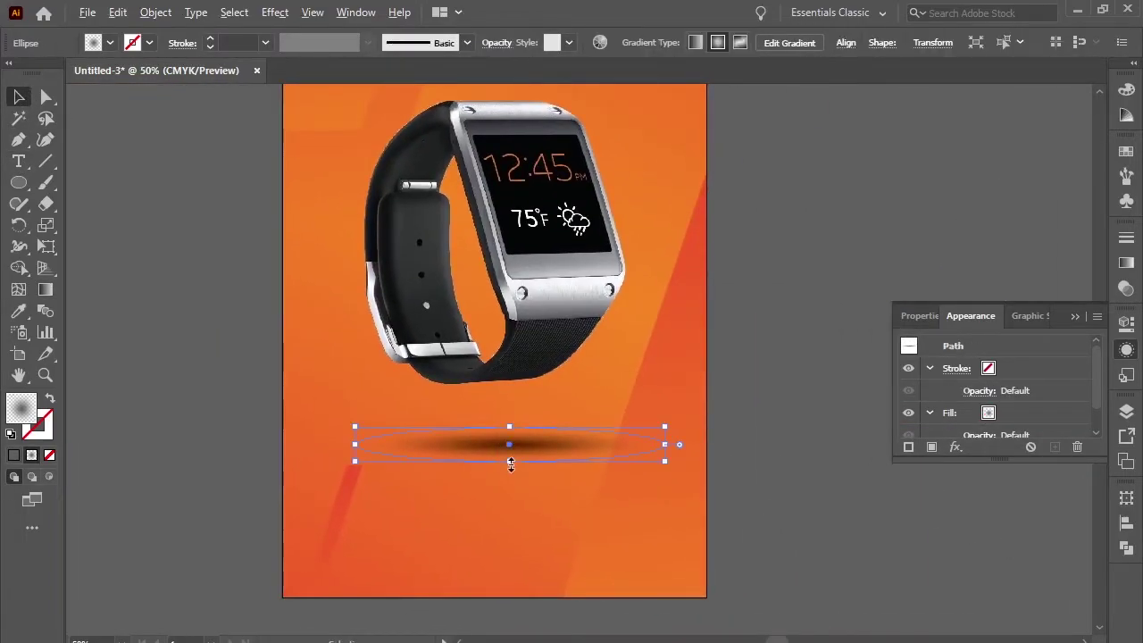
left_click_drag(510, 464, 510, 453)
left_click(768, 567)
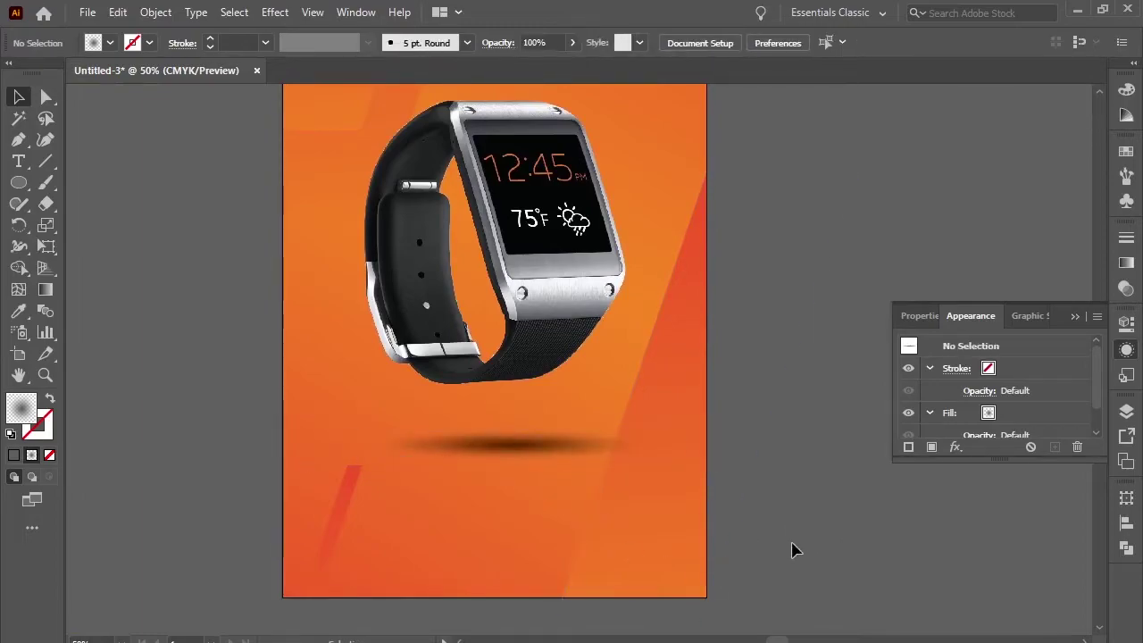
scroll(638, 526, "down", 2)
scroll(498, 492, "up", 1)
Set the shadow's dark gradient stop to 60% black (K 60)
left_click(497, 493)
scroll(498, 492, "up", 3)
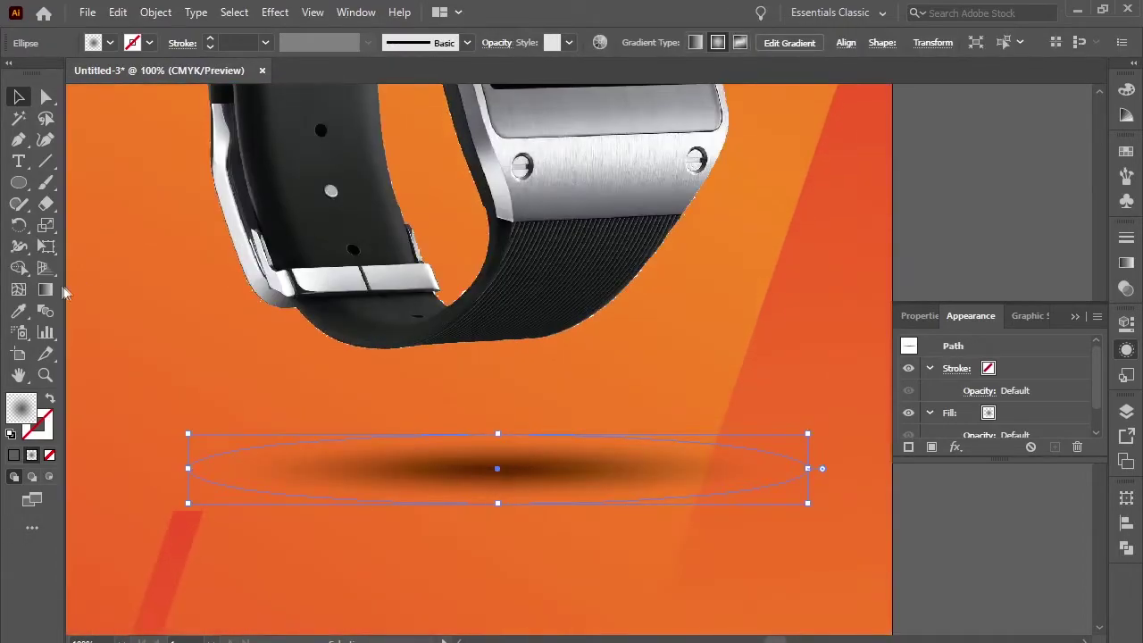
left_click(45, 289)
double_click(498, 468)
left_click(411, 368)
type("60")
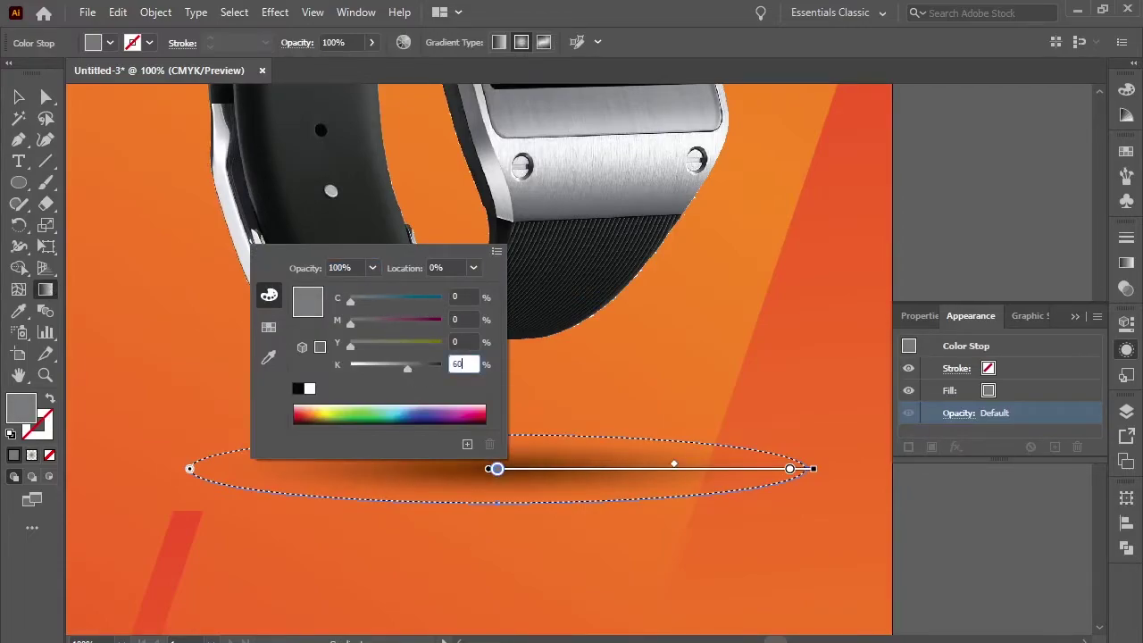
key("Return")
left_click(18, 97)
key("ctrl+0")
Centre the watch horizontally over its shadow and move the shadow up closer to the watch
left_click(581, 370)
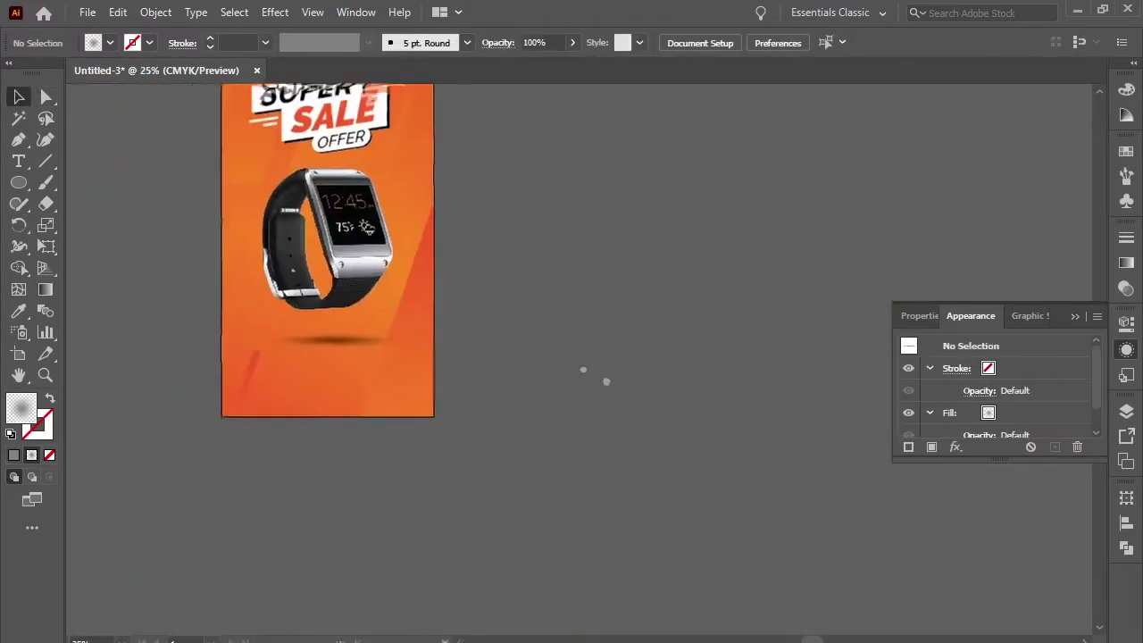
left_click(472, 419)
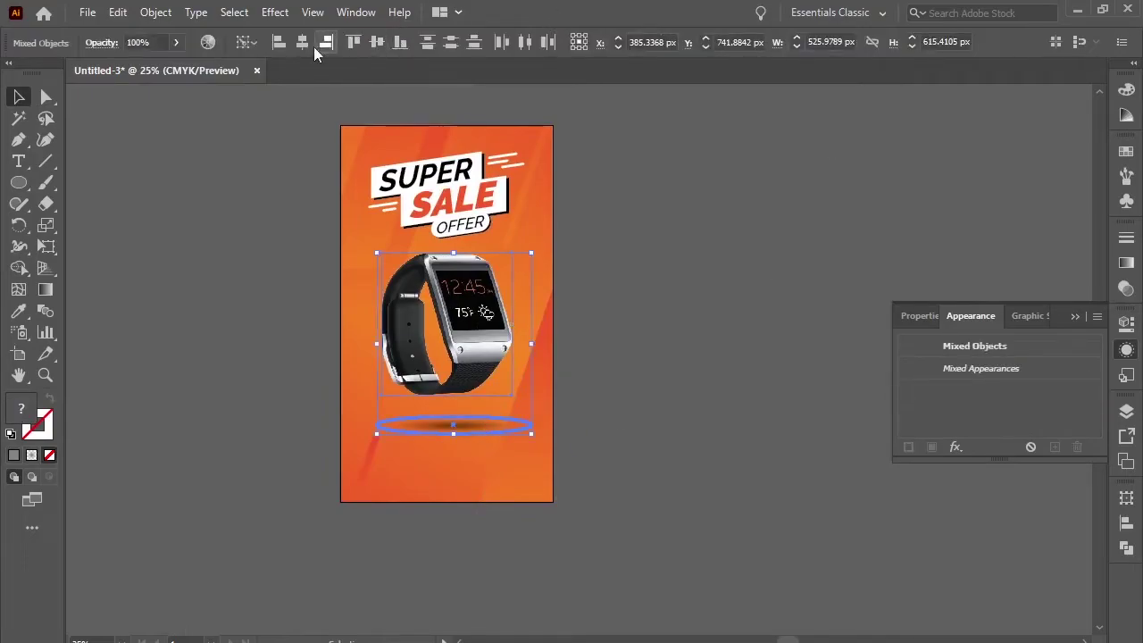
left_click(315, 51)
left_click(510, 459)
key("ctrl+plus")
key("ctrl+plus")
key("ctrl+plus")
left_click(476, 407)
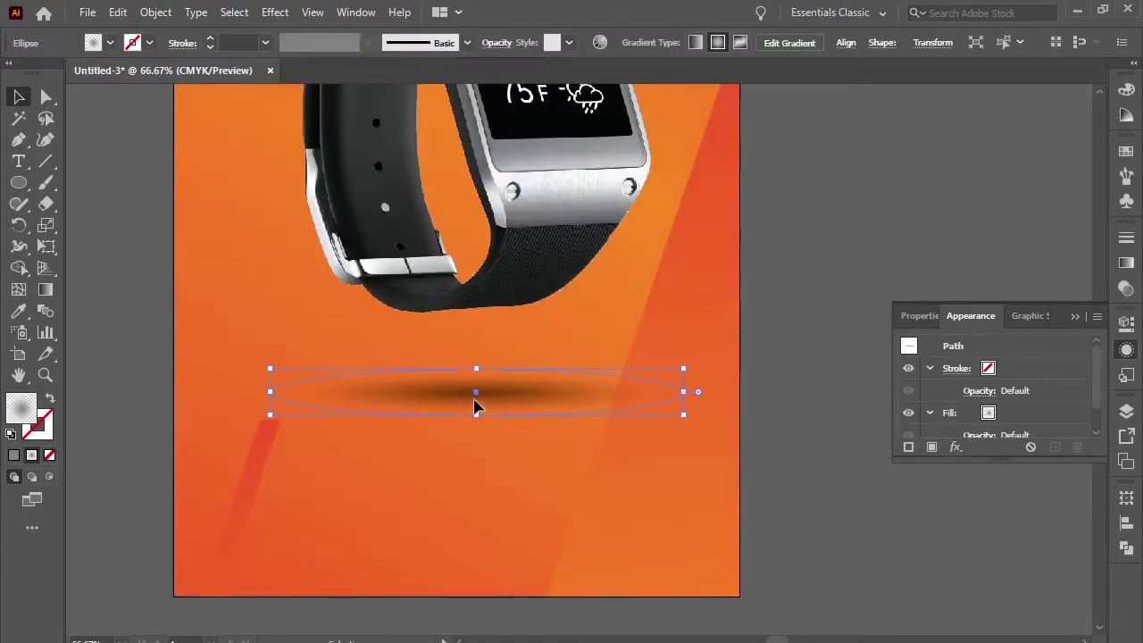
left_click_drag(477, 406, 474, 383)
left_click(834, 280)
key("ctrl+0")
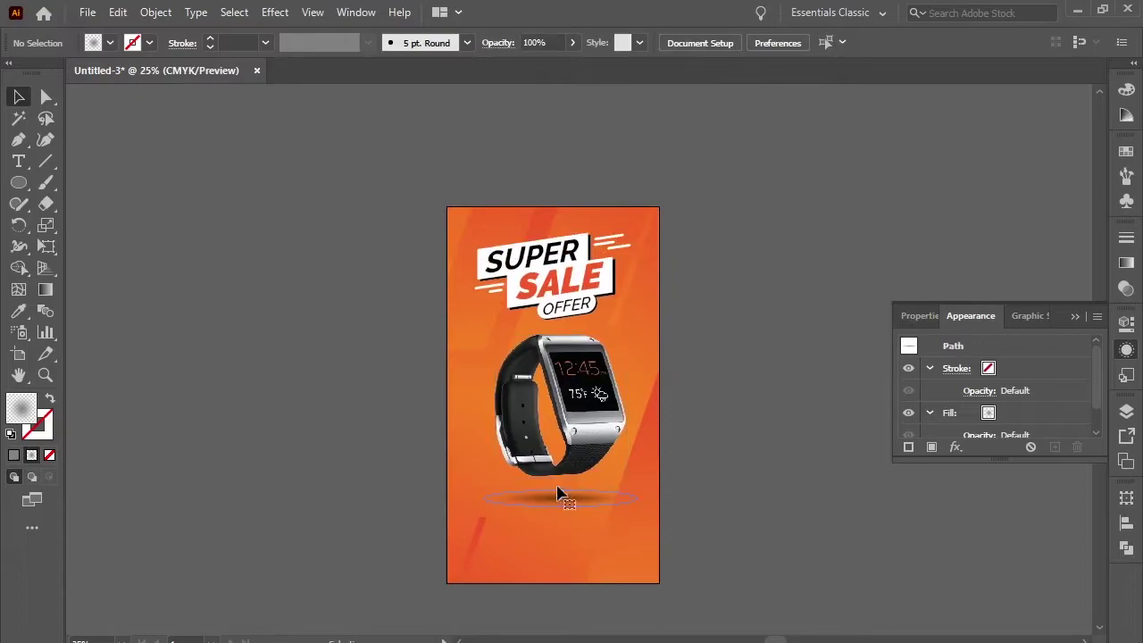
Group watch and shadow, centre the group horizontally on the artboard, and stretch it slightly taller
left_click(558, 494)
left_click(589, 427, "shift")
key("ctrl+g")
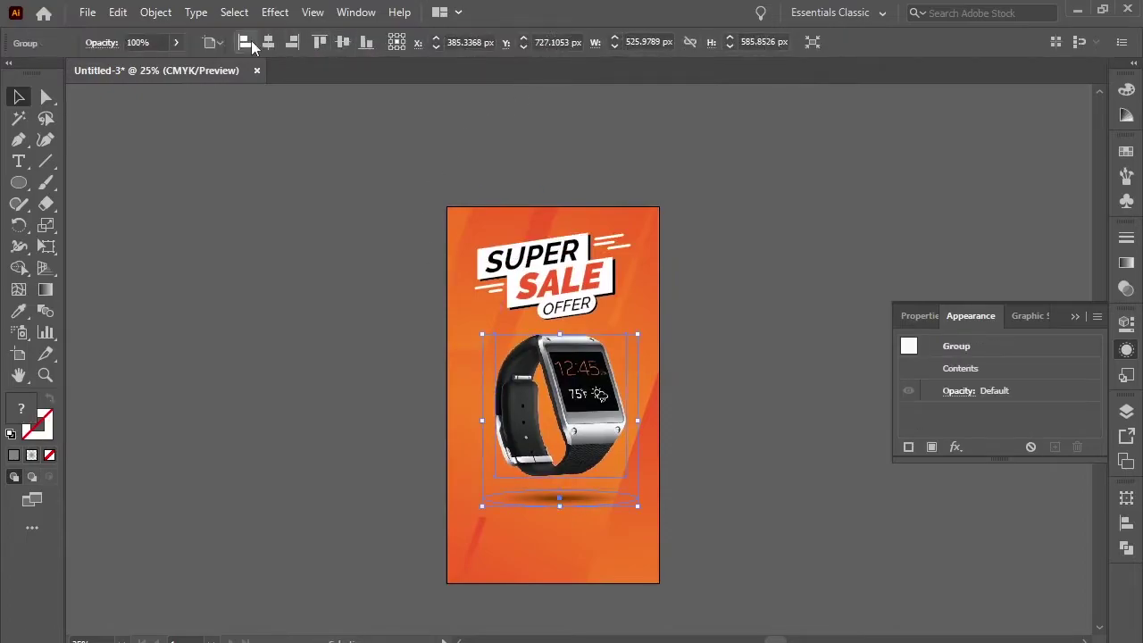
left_click(268, 43)
left_click(759, 467)
left_click(559, 443)
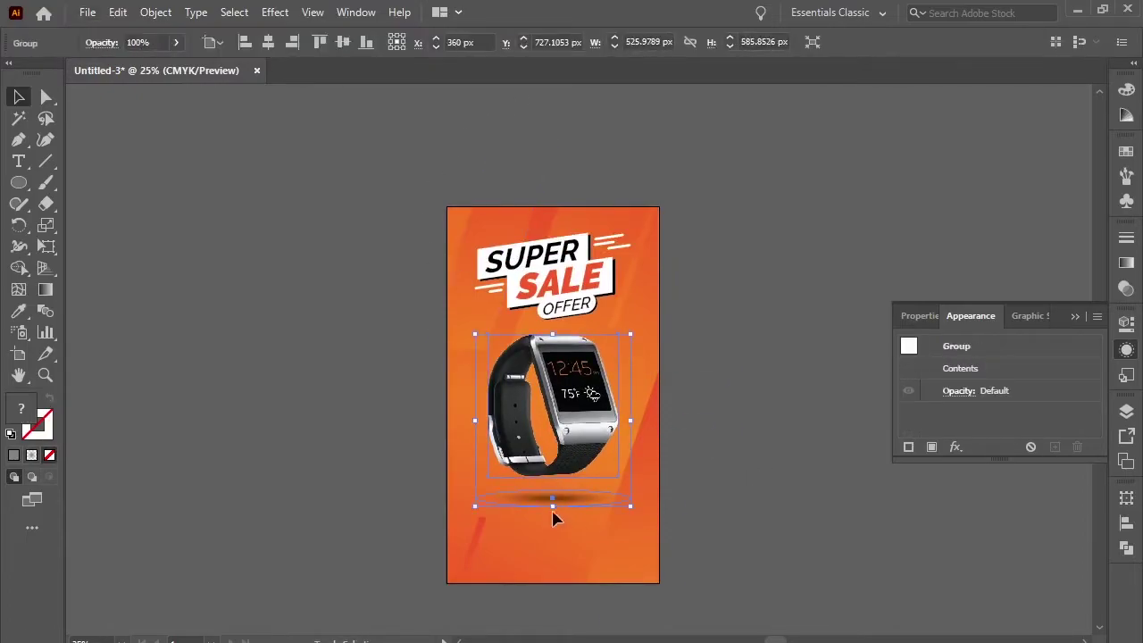
left_click_drag(553, 510, 556, 519)
left_click(756, 462)
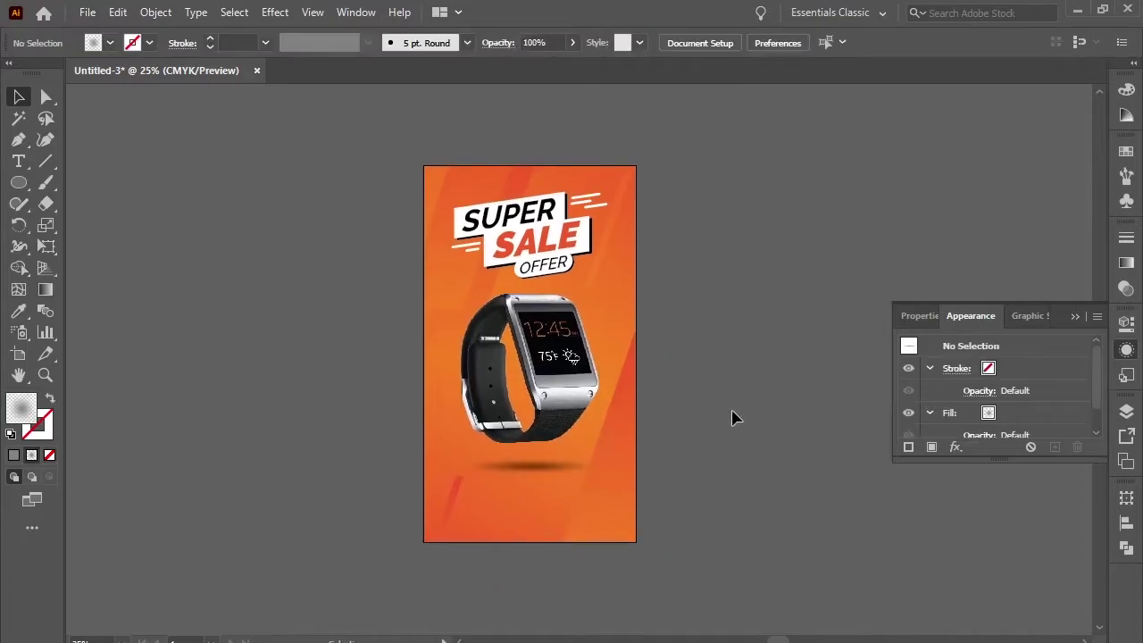
key("t")
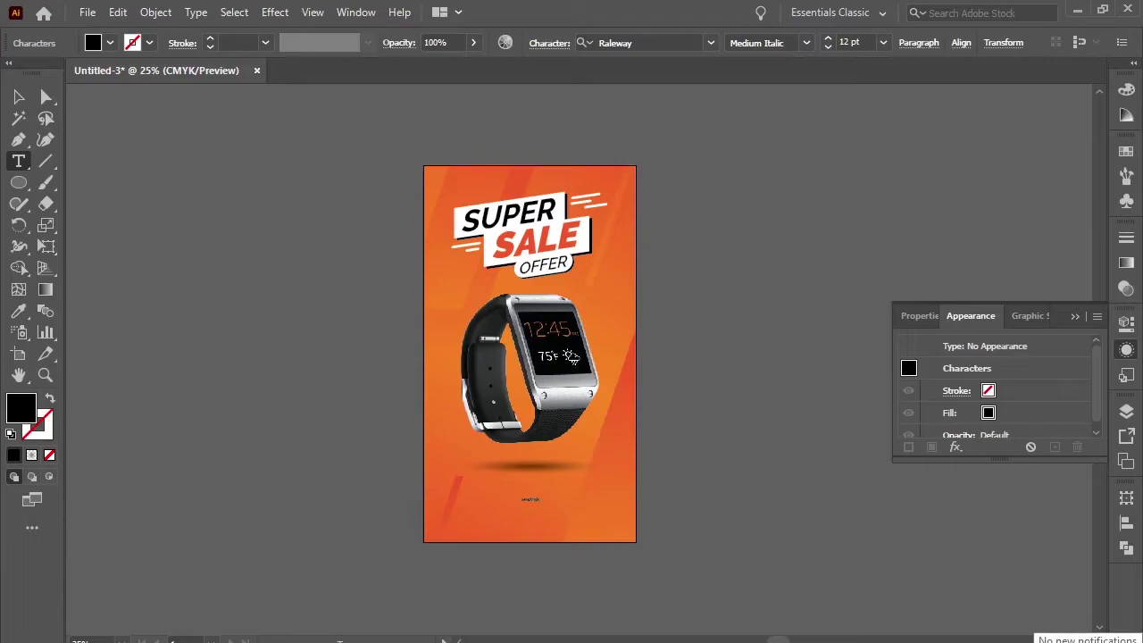
Enlarge the SMART WATCH text near the bottom of the poster
key("ctrl+plus")
left_click_drag(582, 474, 748, 518)
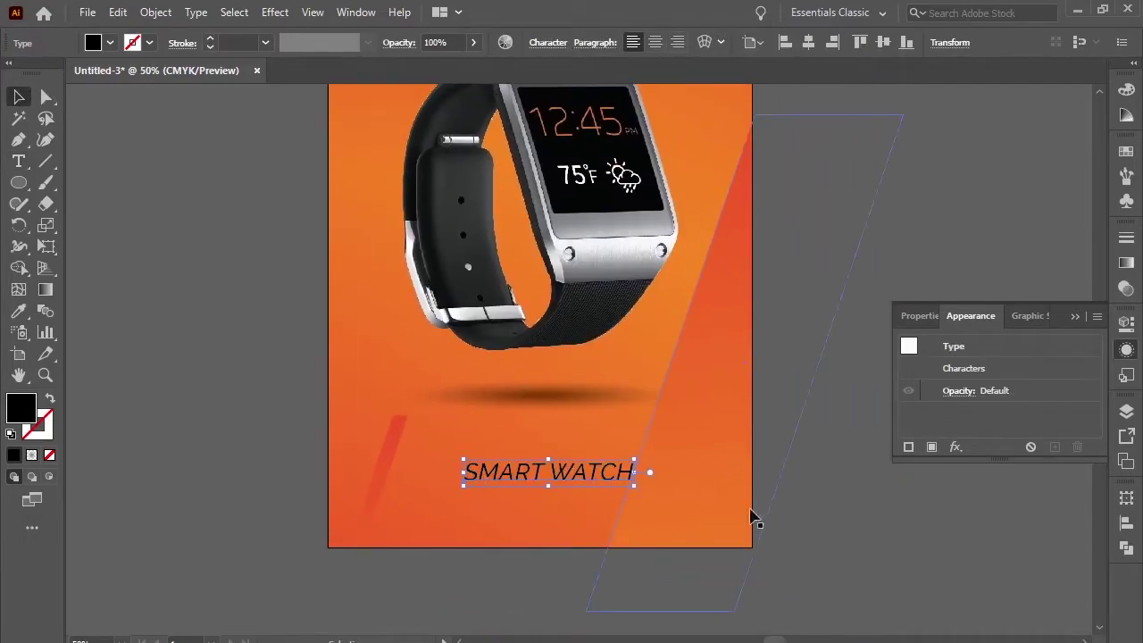
key("ctrl+minus")
left_click(695, 420)
left_click_drag(695, 420, 656, 509)
Make the SMART WATCH text fill white
key("i")
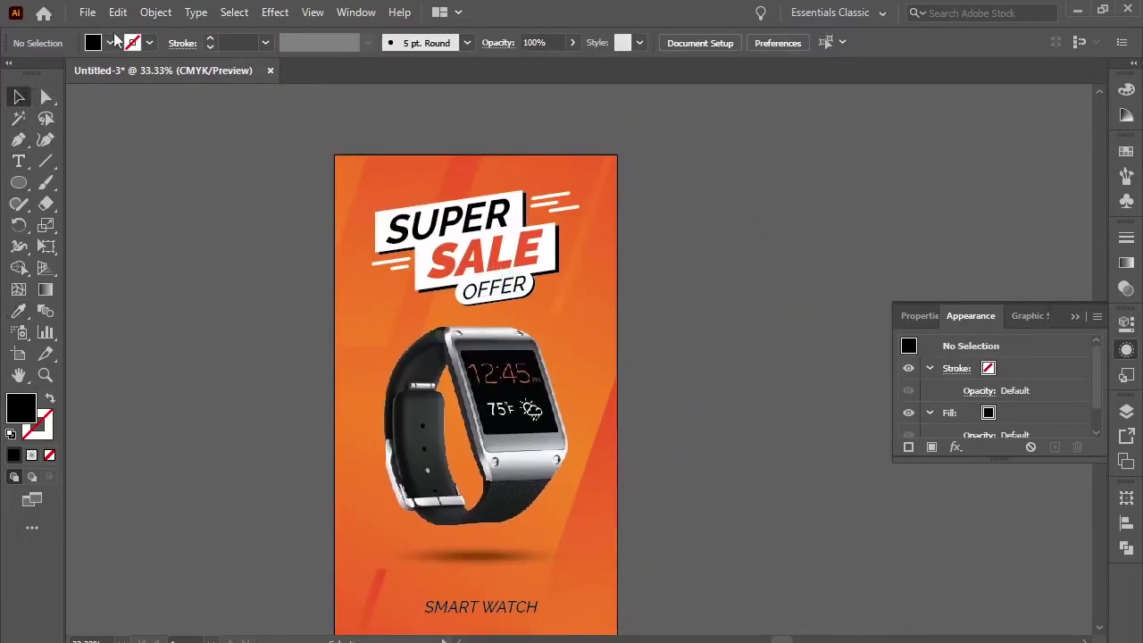
left_click(111, 42)
left_click(36, 69)
scroll(246, 311, "down", 4)
left_click(526, 420)
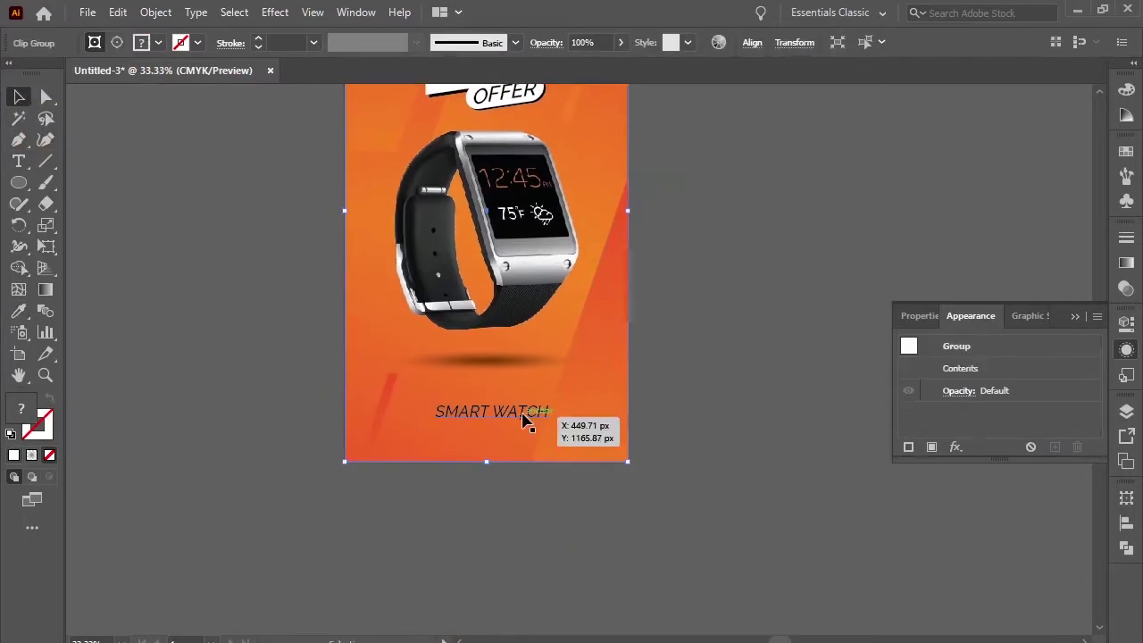
double_click(525, 419)
left_click(110, 42)
left_click(37, 72)
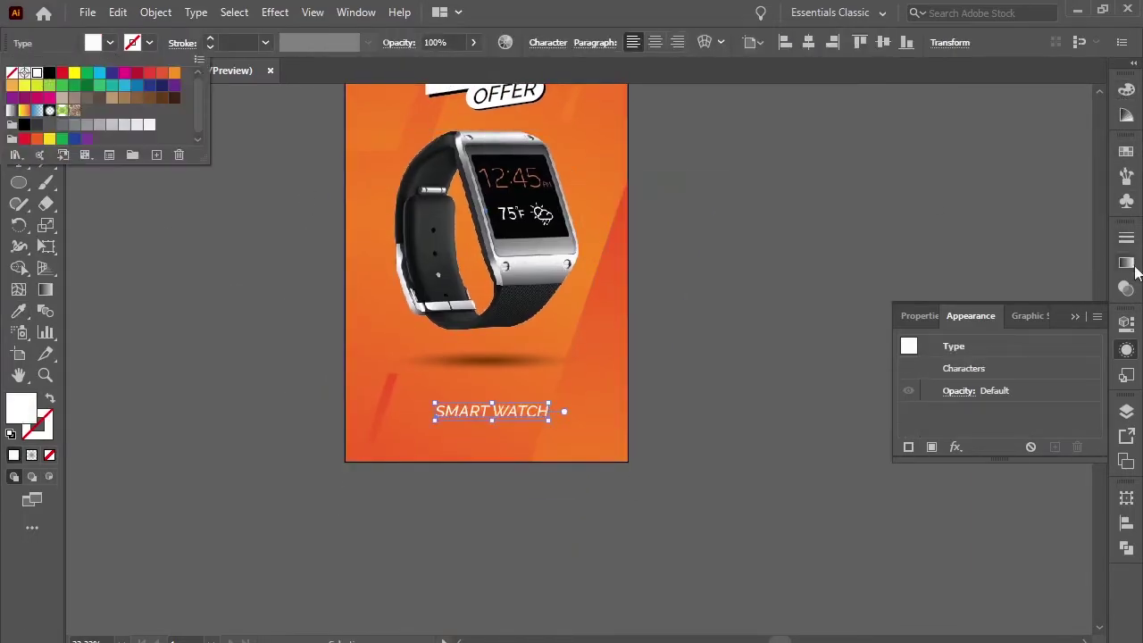
Set the SMART WATCH heading to Raleway Bold Italic and nudge it into place
left_click(1127, 323)
scroll(1066, 371, "down", 5)
left_click(1079, 350)
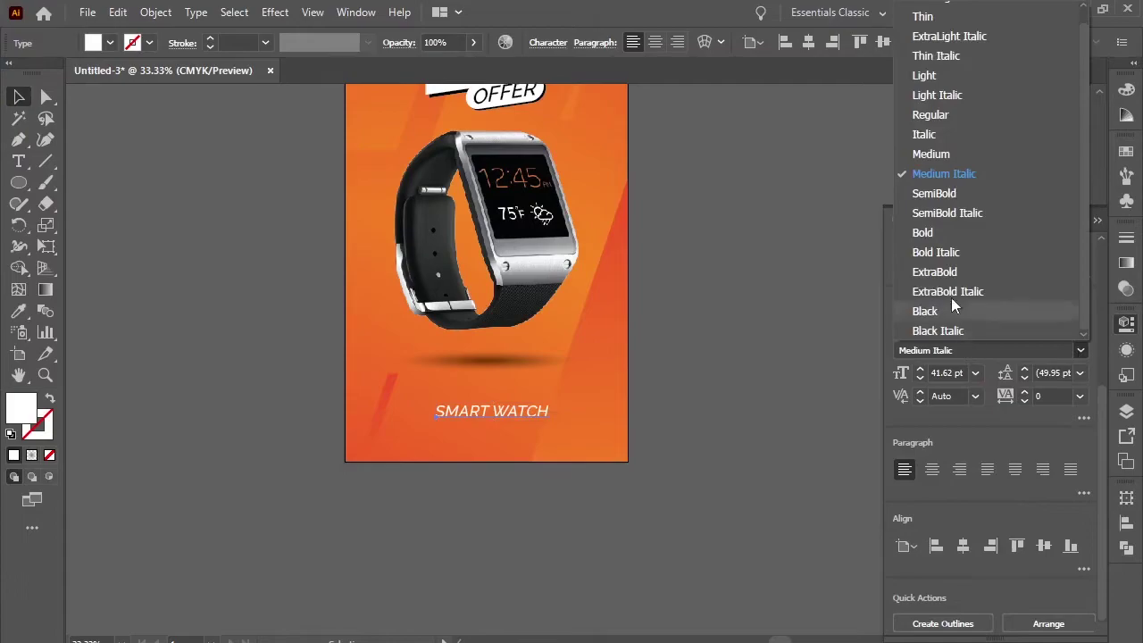
left_click(965, 253)
left_click_drag(492, 421, 498, 447)
left_click(505, 515)
Move the heading about 26 px up and slightly left to sit below the shadow
key("ctrl+plus")
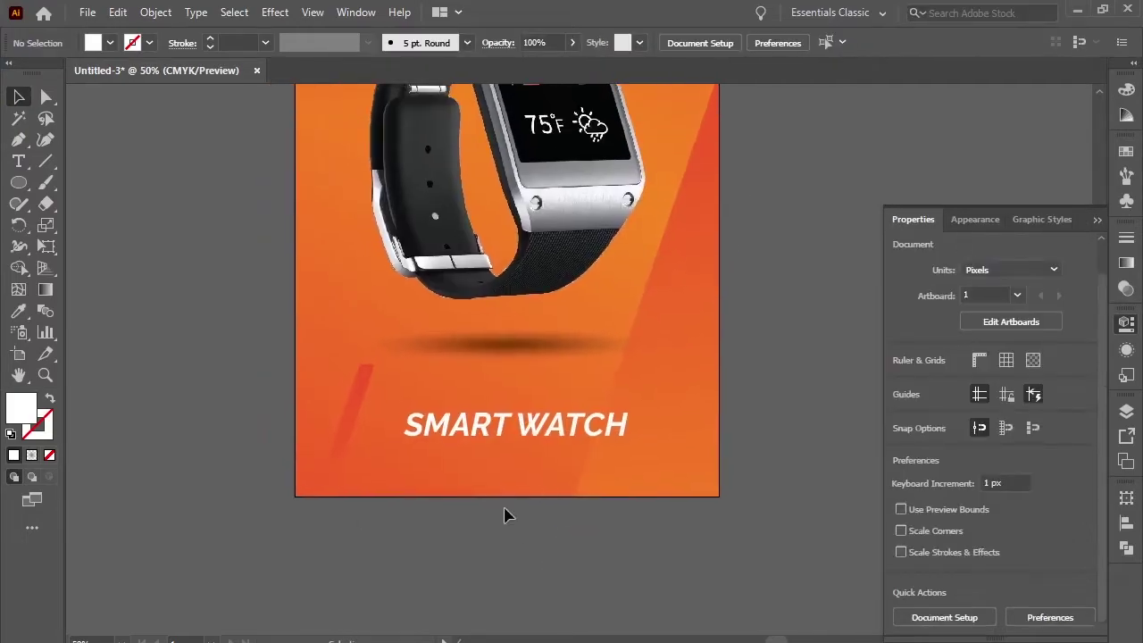
key("ctrl+plus")
left_click_drag(549, 408, 549, 385)
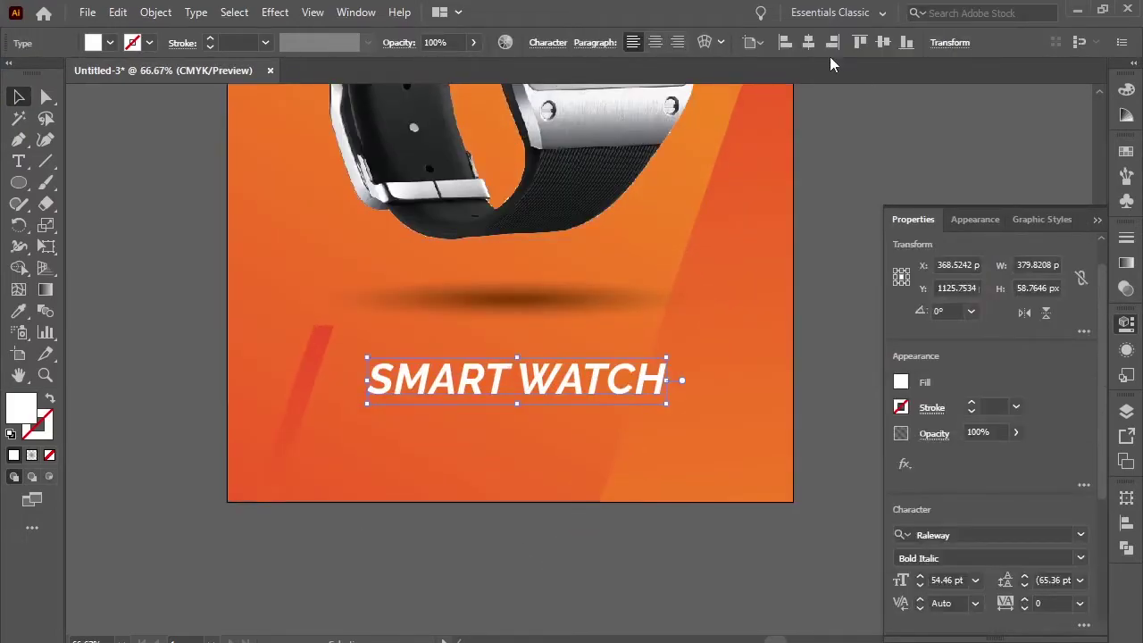
key("shift+Left")
left_click(738, 533)
scroll(731, 527, "down", 1)
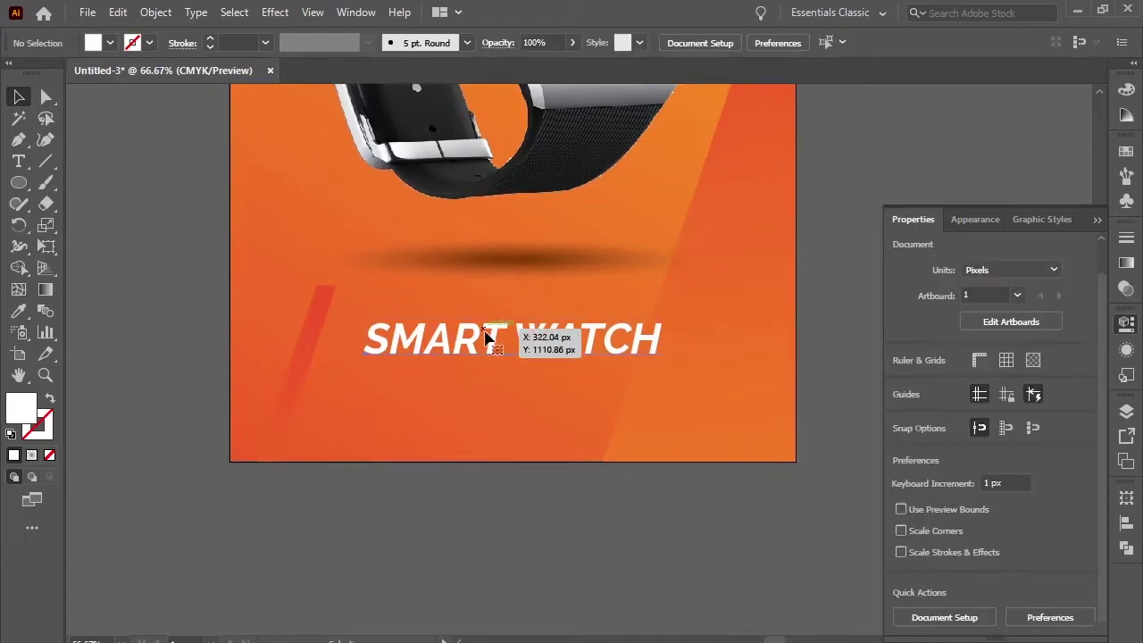
Copy the SMART WATCH heading to below the artboard
left_click(486, 337)
left_click_drag(413, 342, 547, 527)
scroll(571, 456, "down", 3)
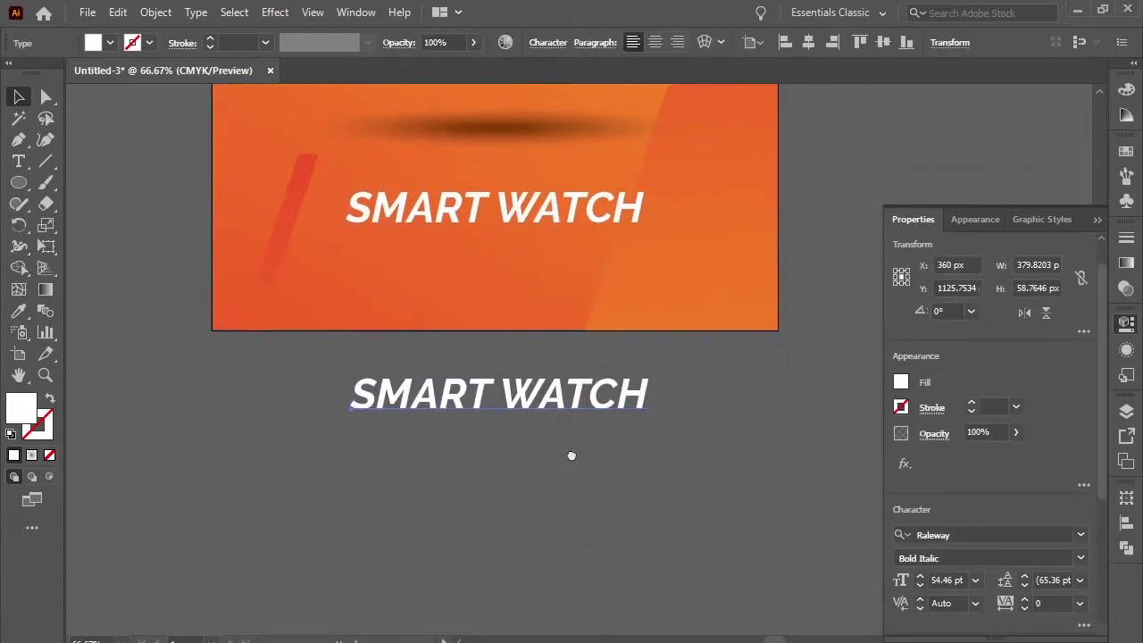
scroll(572, 457, "down", 1)
left_click(286, 477)
Draw a rectangle below the copied heading and round its corners fully into a pill
left_click_drag(18, 182, 81, 181)
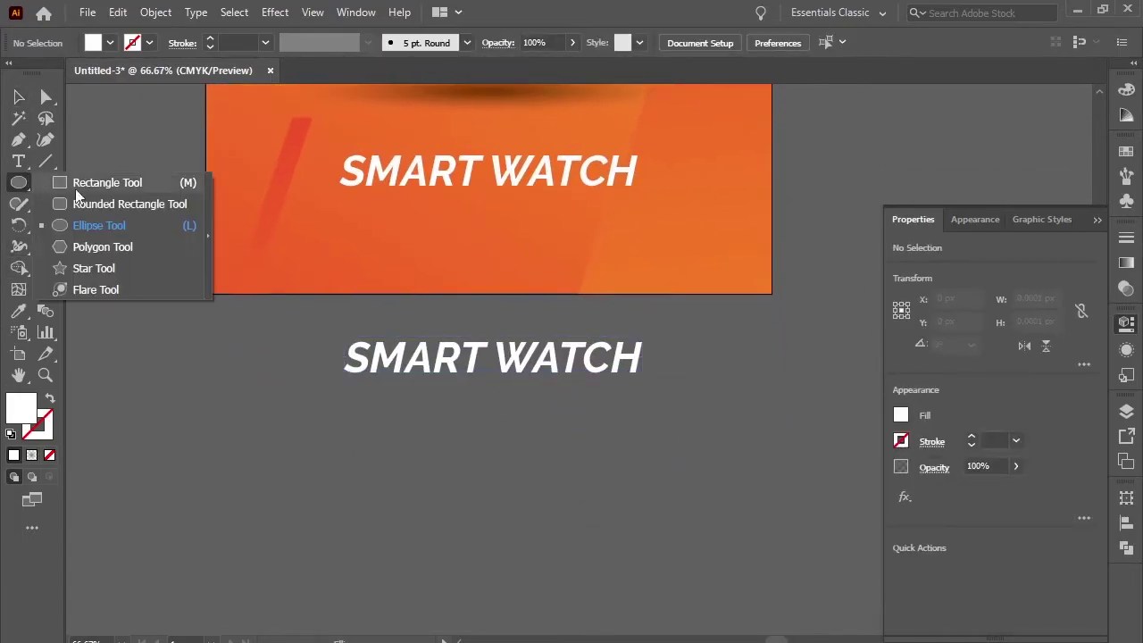
mouse_move(348, 430)
left_mouse_down()
mouse_move(505, 477)
mouse_move(516, 490)
left_mouse_up()
scroll(394, 473, "up", 2)
mouse_move(299, 388)
left_mouse_down()
mouse_move(524, 576)
mouse_move(643, 620)
left_mouse_up()
Move the copied heading onto the pill and reword it to SHOP NOW
left_click(17, 97)
left_click(567, 228)
left_click_drag(566, 228, 528, 416)
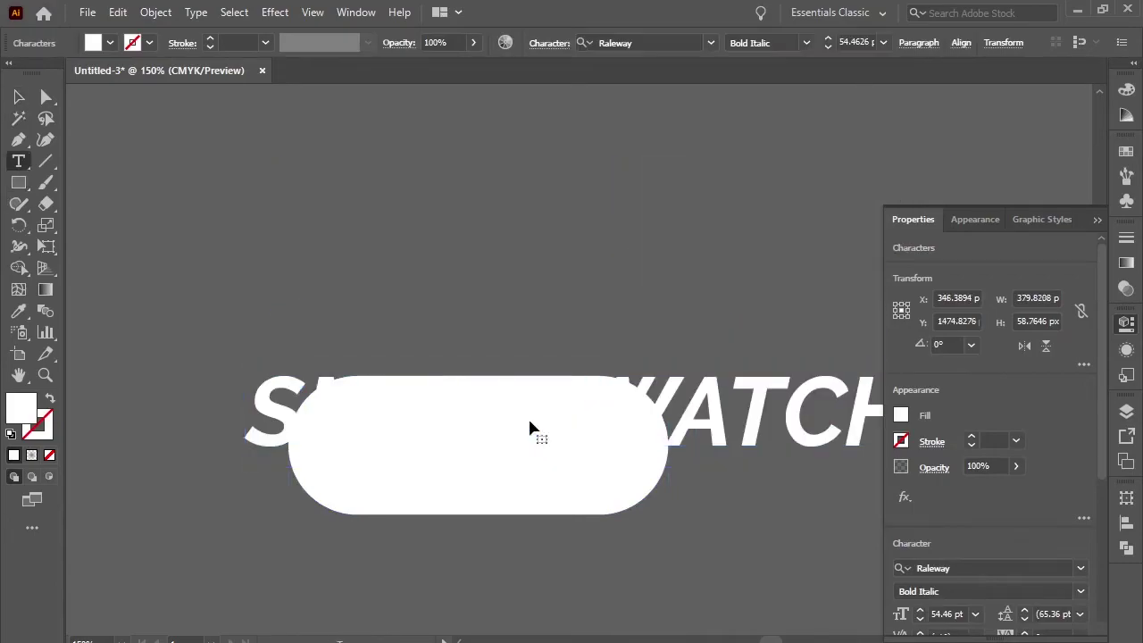
double_click(528, 416)
type("NOW")
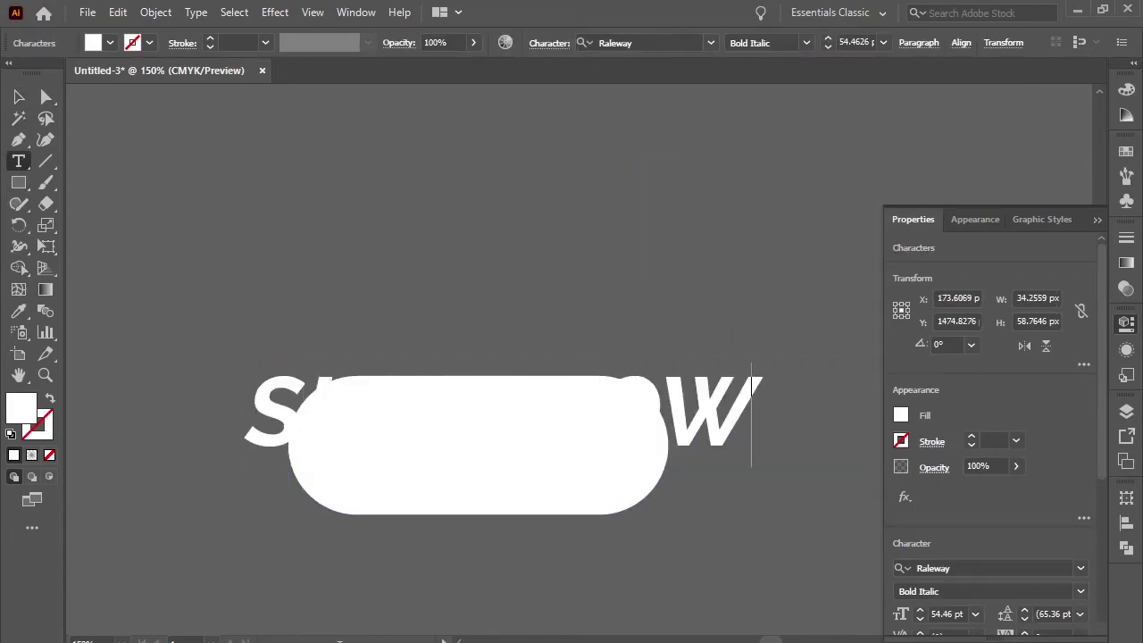
key("Escape")
key("ctrl+minus")
key("ctrl+minus")
Make the SHOP NOW text fill black
left_click(503, 564)
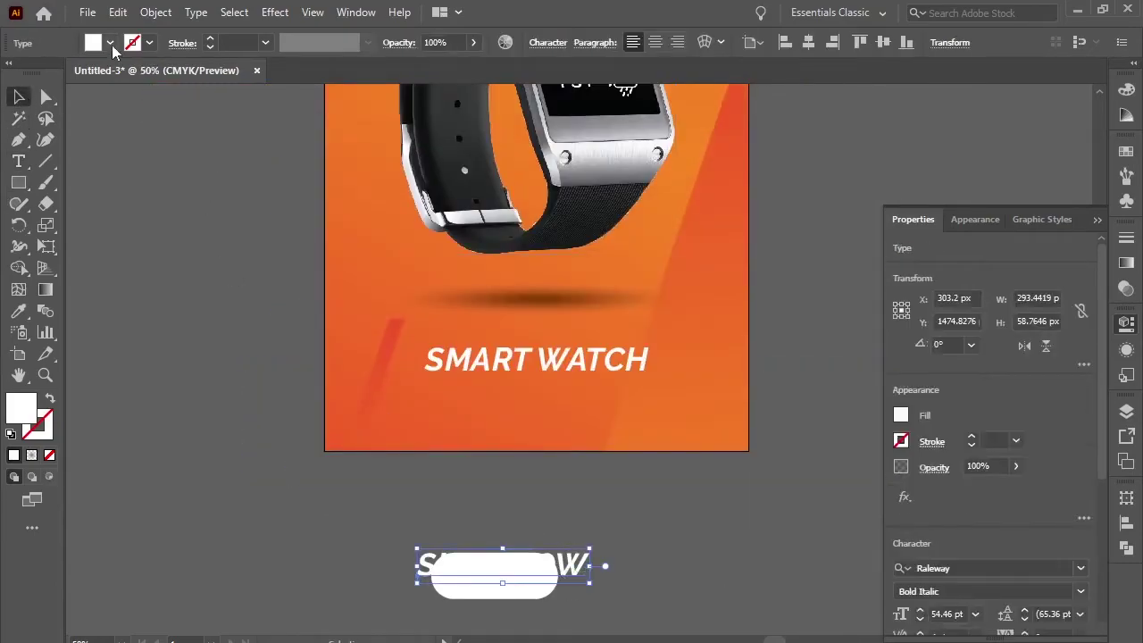
left_click(110, 43)
left_click(49, 71)
left_click(722, 597)
Scale and position the SHOP NOW text to fill the middle of the pill
key("ctrl+plus")
key("ctrl+plus")
left_click_drag(613, 348, 610, 359)
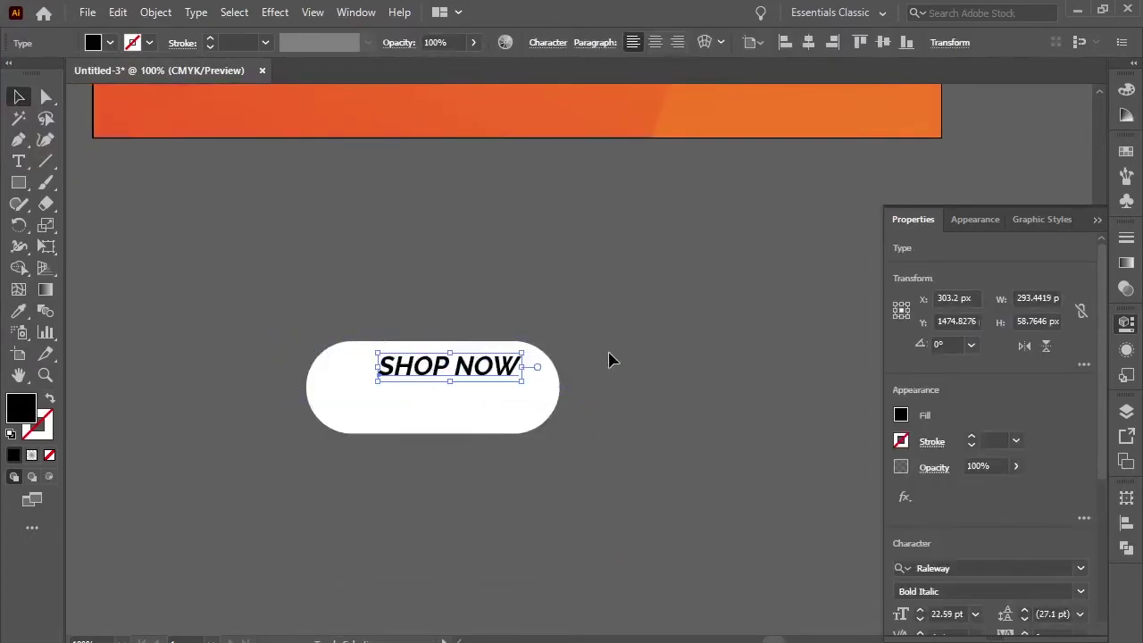
left_click(614, 368)
key("ctrl+plus")
left_click_drag(442, 326, 415, 348)
left_click_drag(558, 390, 623, 412)
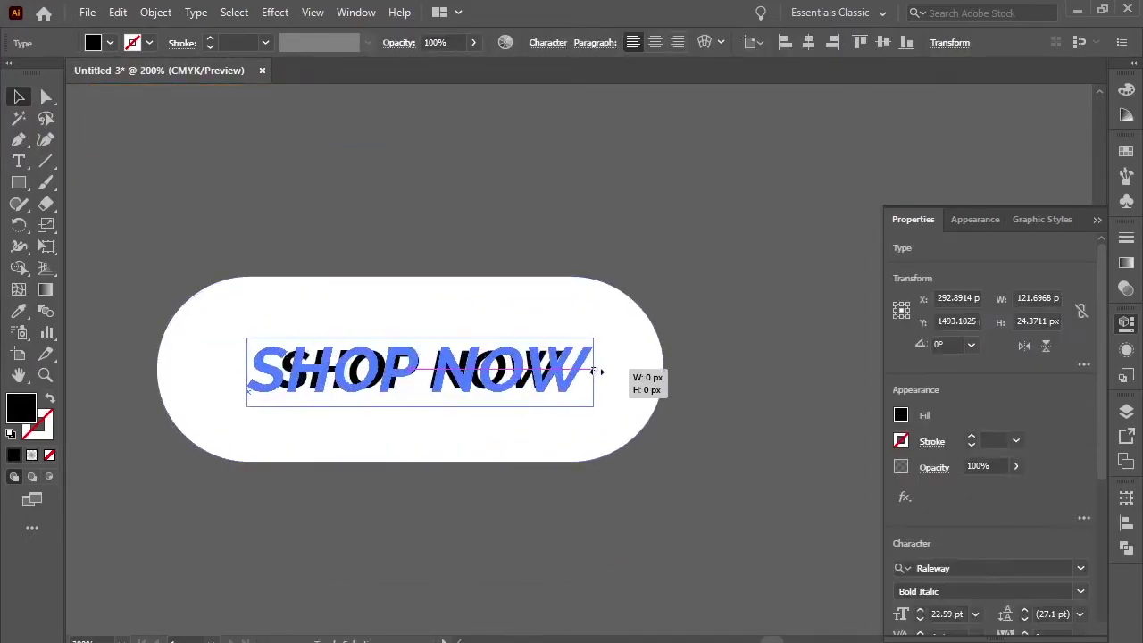
key("ctrl+a")
left_click(1031, 568)
left_click(590, 371)
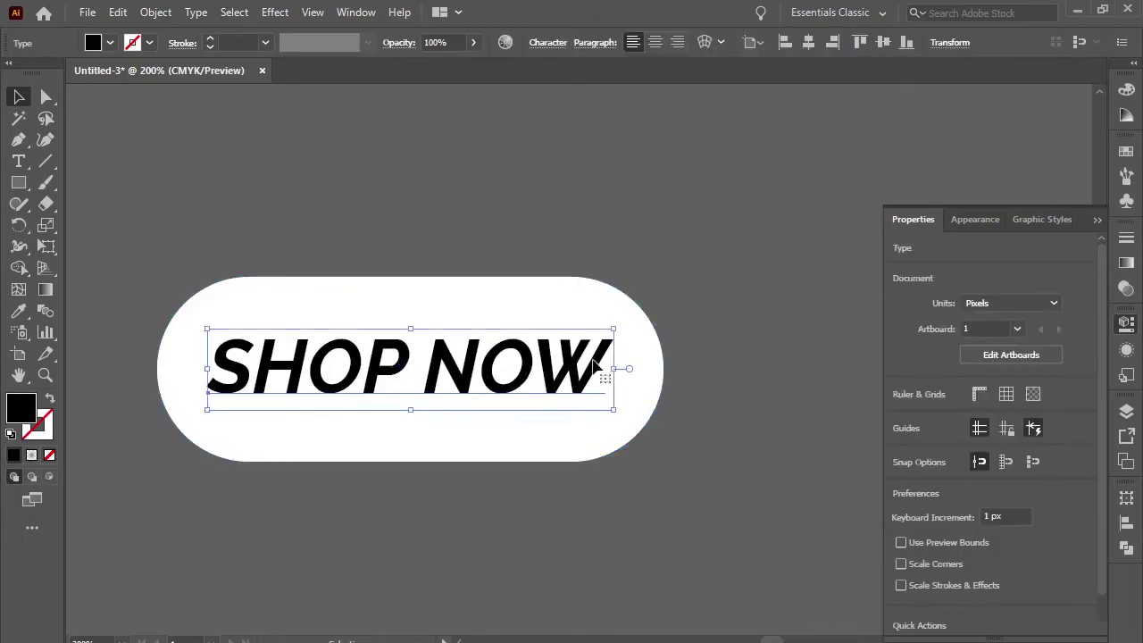
left_click_drag(614, 371, 633, 371)
left_click(560, 250)
Resize the pill around the text and move the button to the poster's lower-left
key("ctrl+minus")
key("ctrl+minus")
key("ctrl+minus")
key("ctrl+plus")
key("ctrl+plus")
left_click(444, 334)
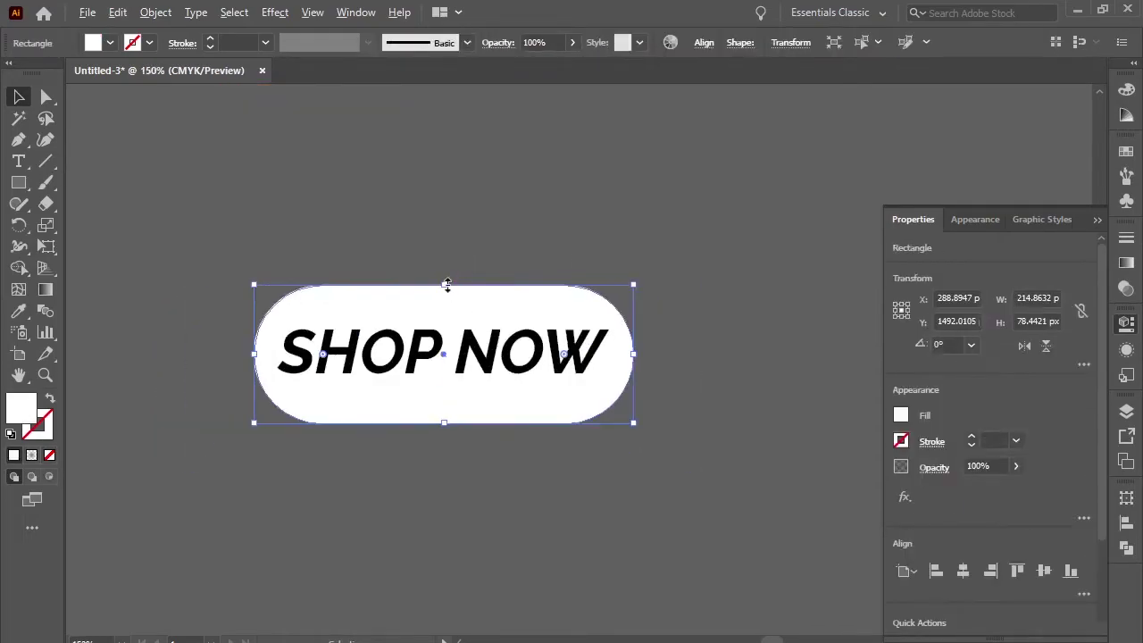
left_click_drag(446, 288, 447, 295)
left_click(439, 235)
key("ctrl+minus")
key("ctrl+minus")
key("ctrl+minus")
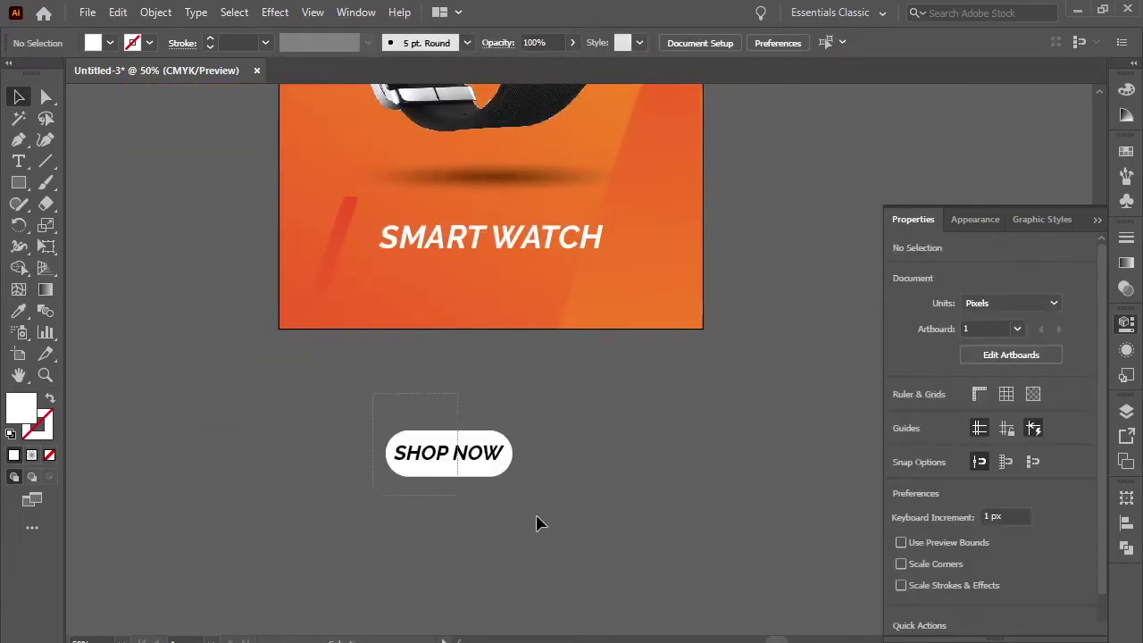
key("ctrl+a")
left_click_drag(483, 468, 359, 311)
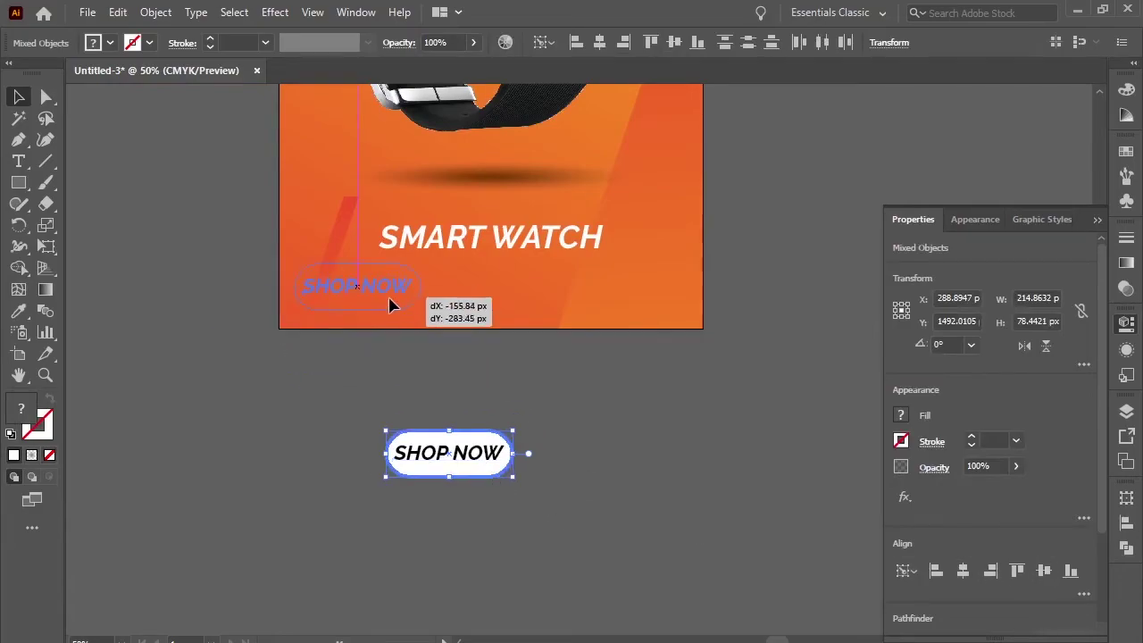
left_click(350, 368)
Centre the SHOP NOW text horizontally on the pill and select both parts
scroll(350, 368, "up", 1)
key("ctrl+plus")
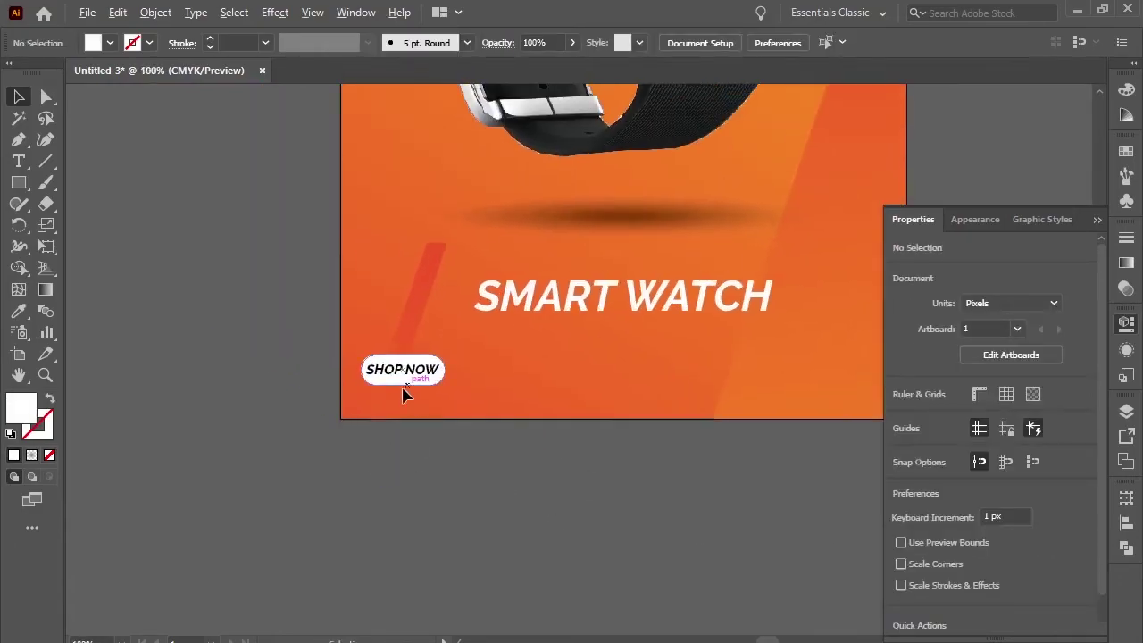
key("ctrl+plus")
key("ctrl+plus")
key("ctrl+a")
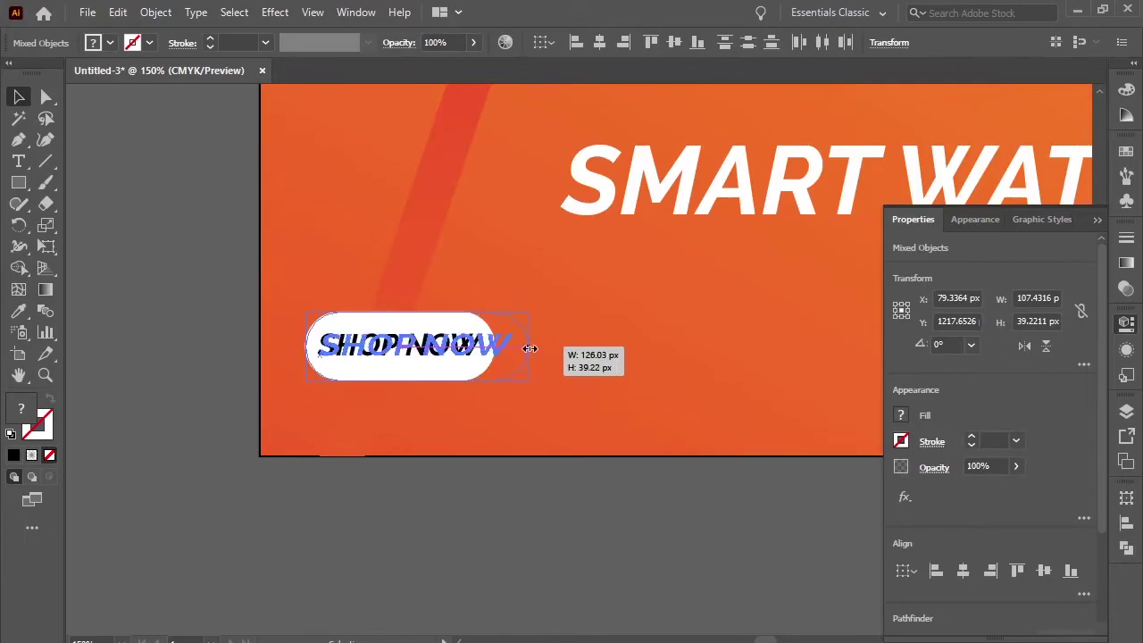
mouse_move(498, 348)
left_mouse_down()
mouse_move(492, 375)
mouse_move(510, 348)
left_mouse_up()
left_click(462, 377)
left_click(487, 357)
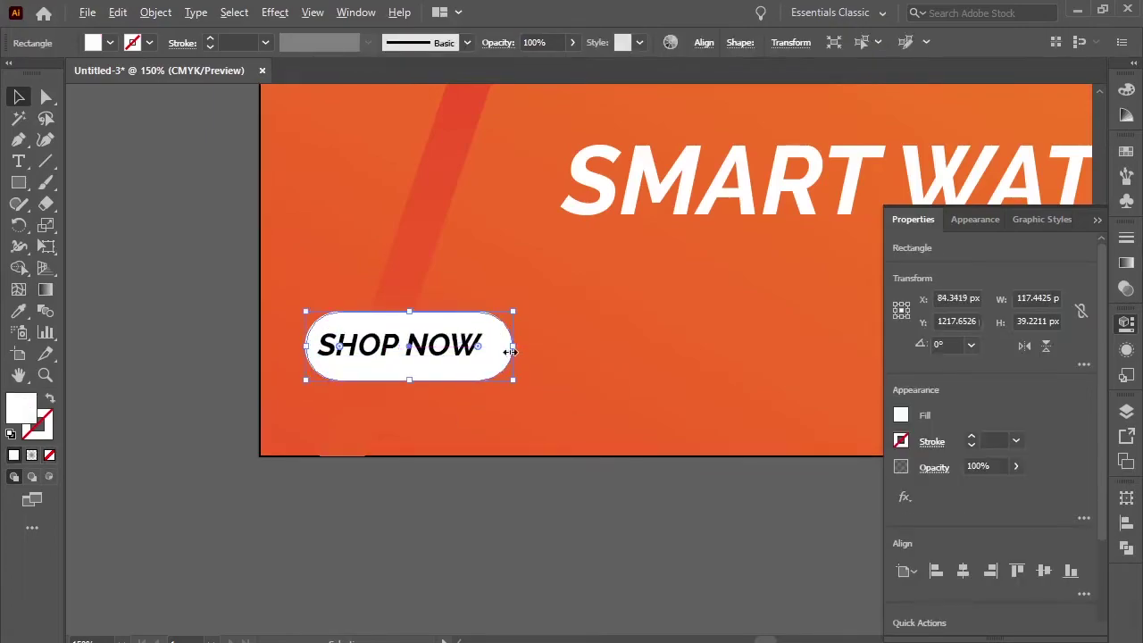
scroll(484, 348, "up", 1)
left_click(444, 348)
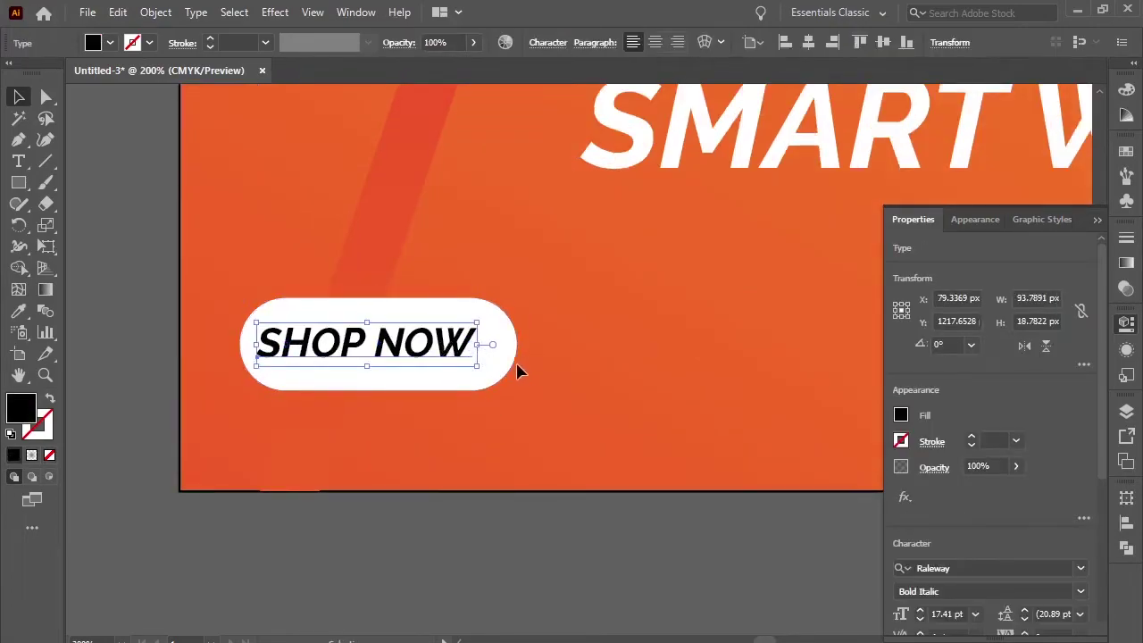
left_click(472, 383, "shift")
left_click(965, 572)
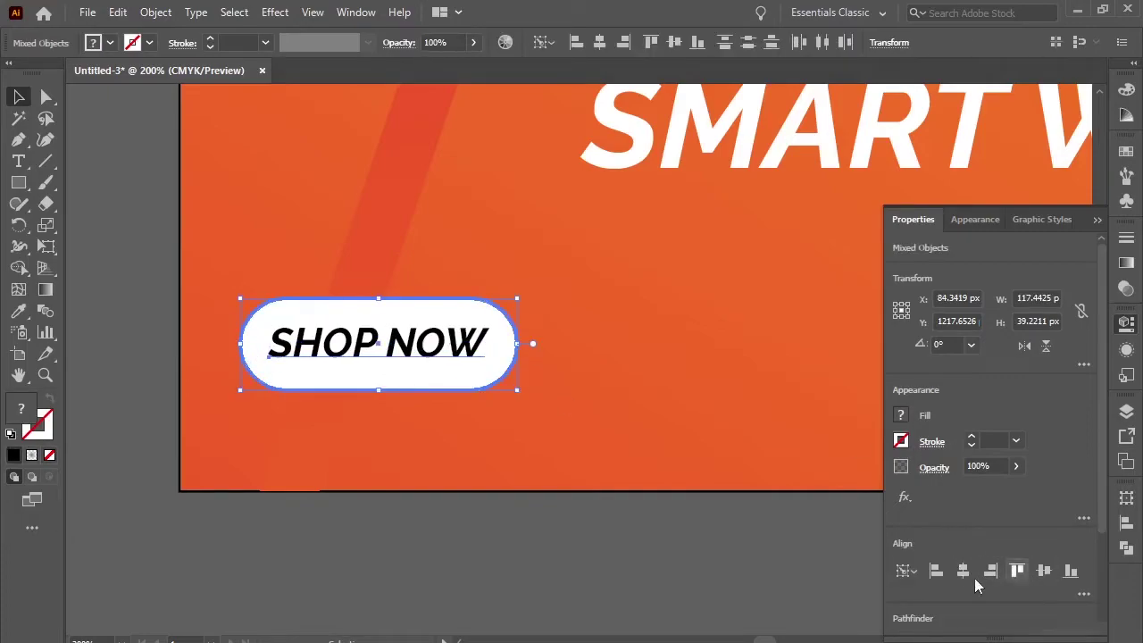
left_click(625, 428)
left_click(382, 373)
left_click(467, 387, "shift")
Group the button and give it a Normal-mode drop shadow at about 35% opacity
key("ctrl+g")
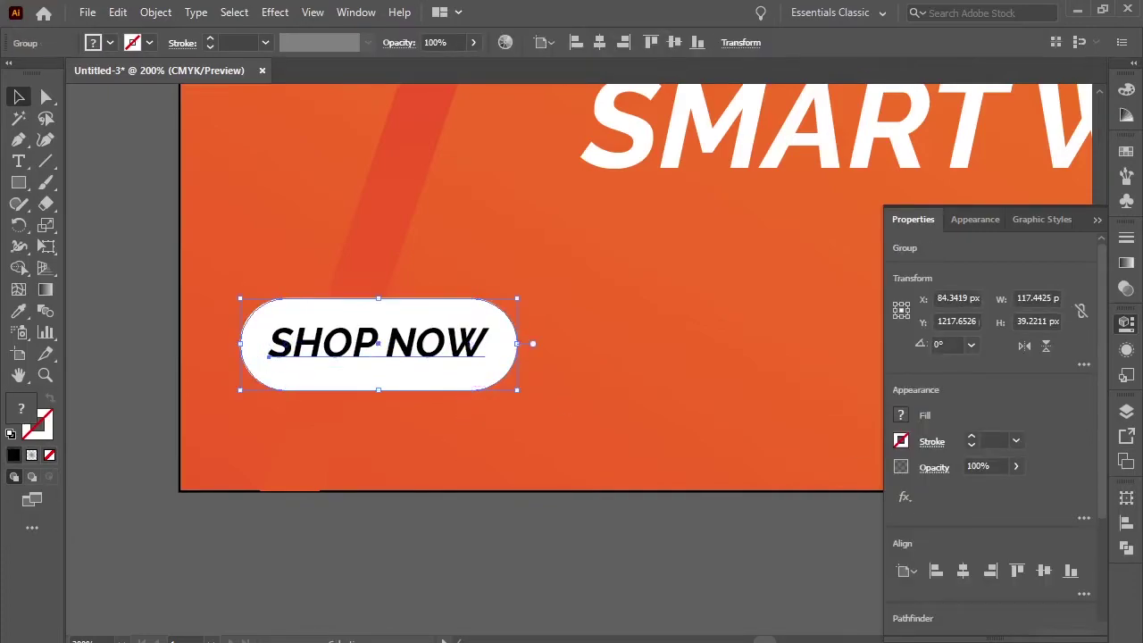
left_click(275, 11)
mouse_move(299, 215)
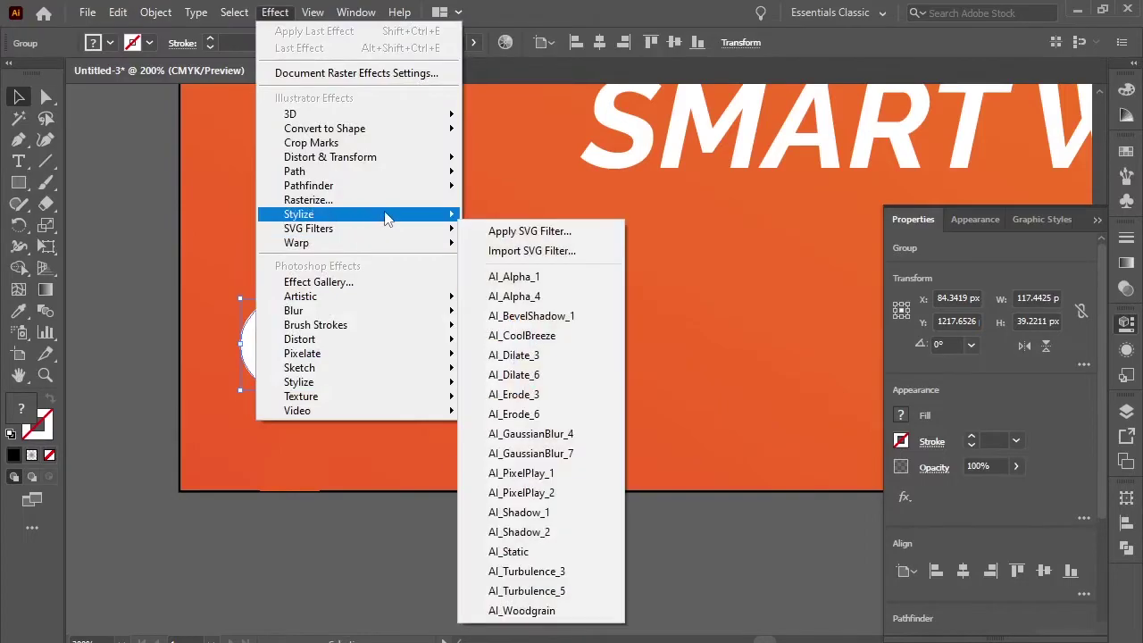
left_click(497, 216)
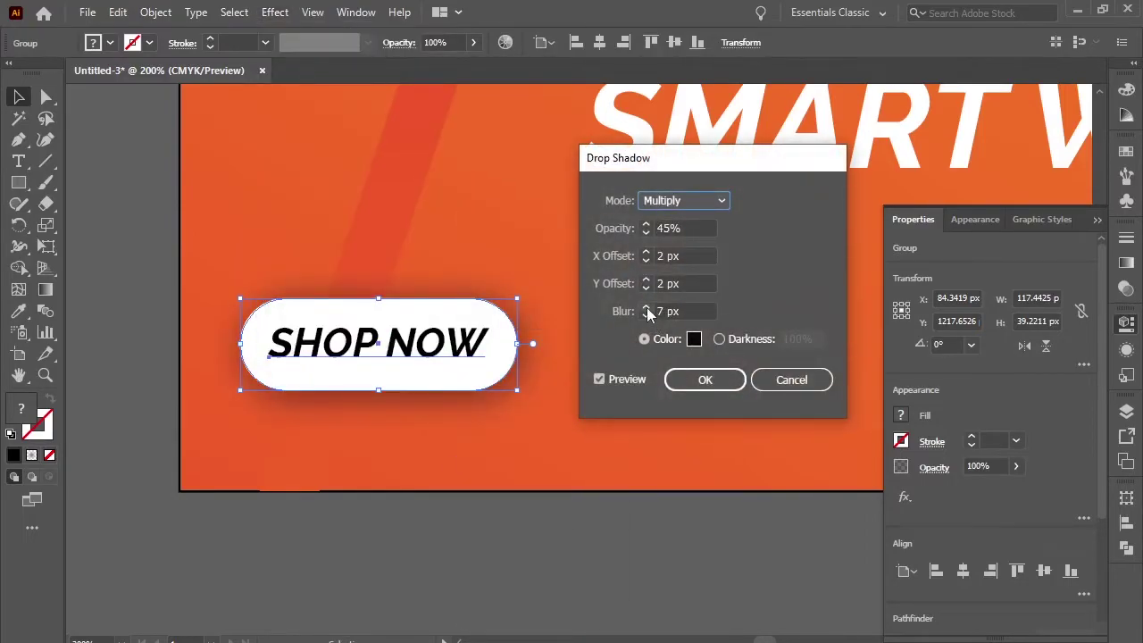
left_click(645, 233)
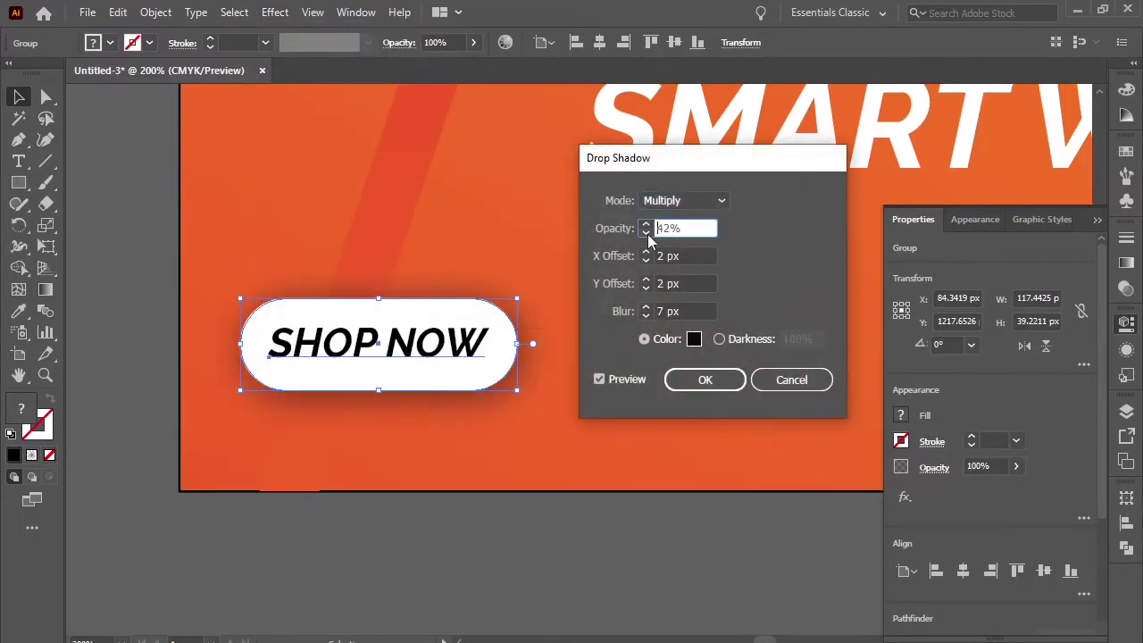
left_click(648, 234)
left_click(683, 200)
left_click(677, 220)
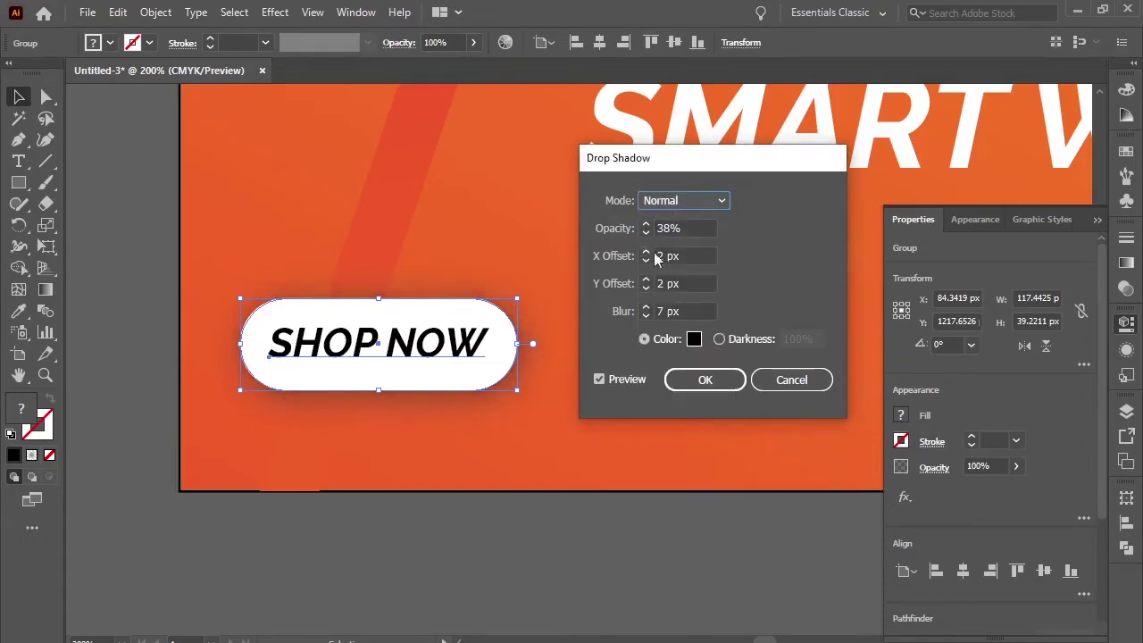
left_click(646, 233)
left_click(646, 233)
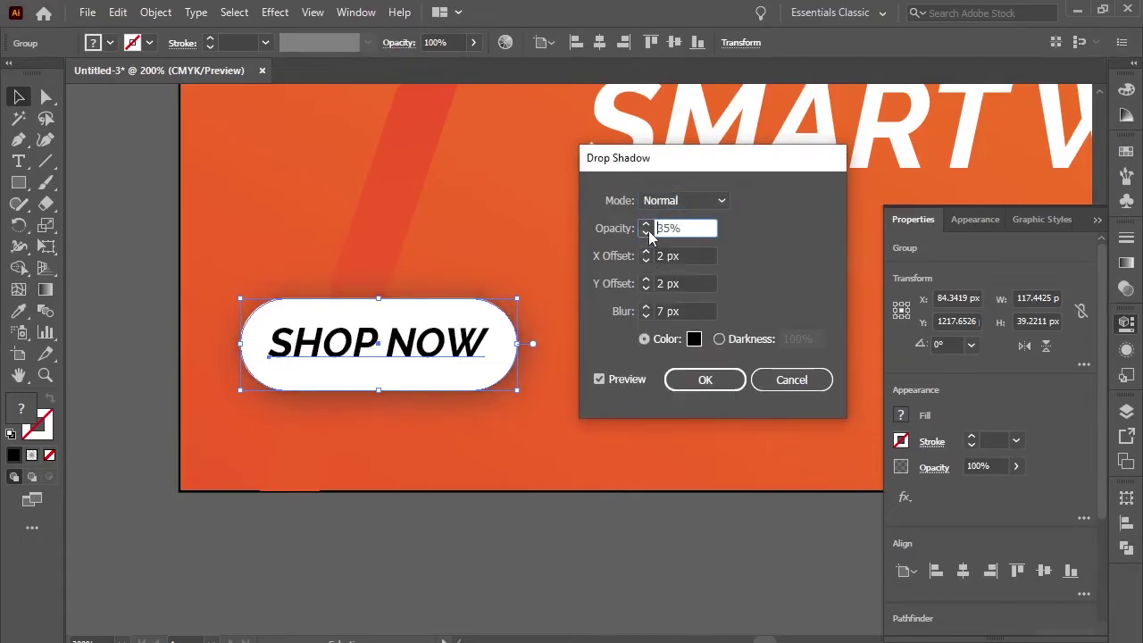
left_click(693, 384)
Shift the SHOP NOW button about 11 px right
left_click(709, 566)
key("ctrl+minus")
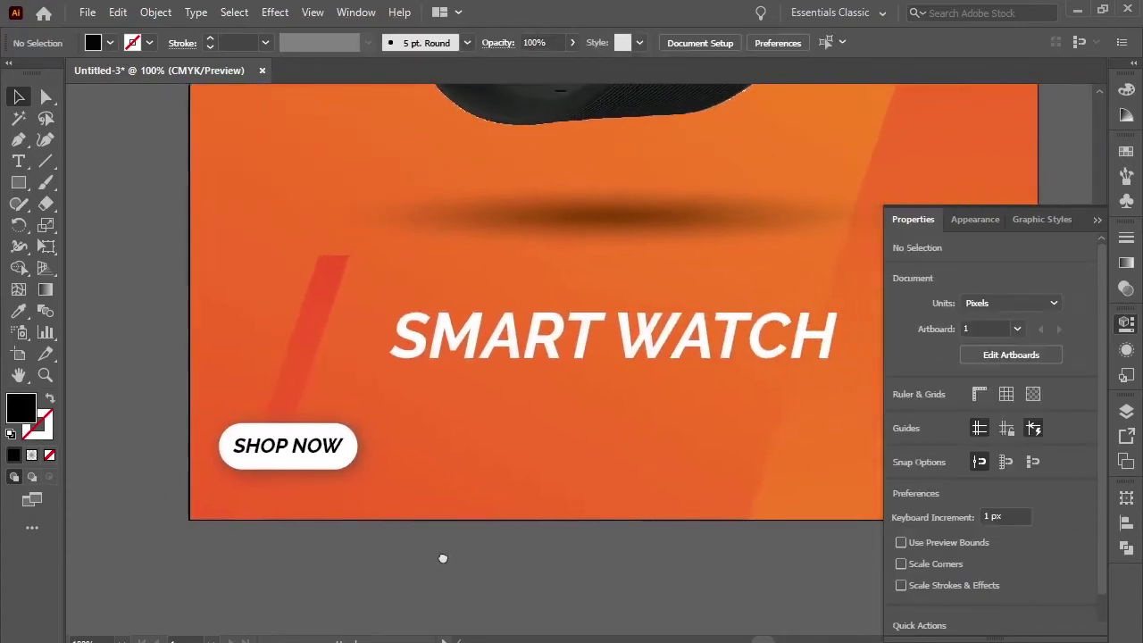
key("ctrl+minus")
left_click_drag(226, 444, 236, 445)
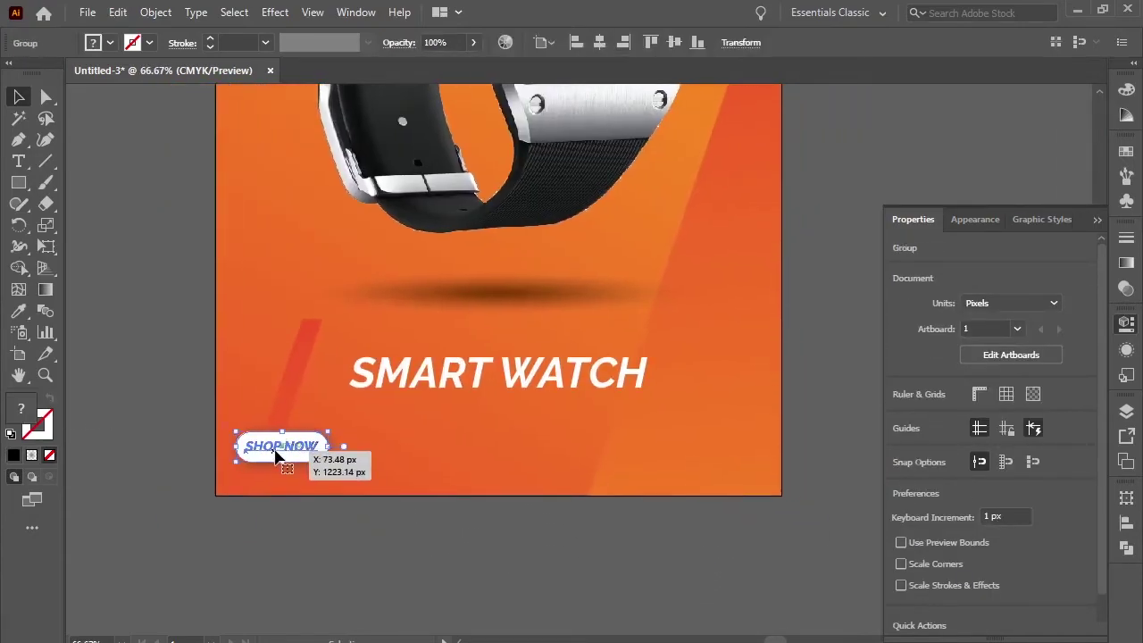
left_click(542, 528)
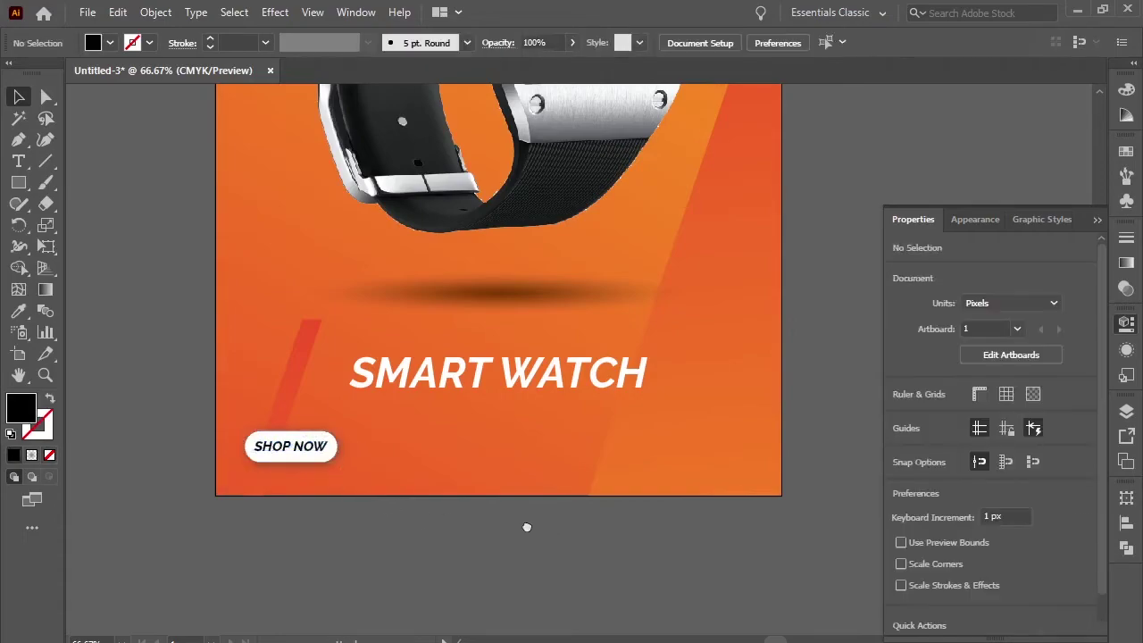
Add a smaller white CONTACT US: line below the SMART WATCH heading
key("t")
left_click(553, 411)
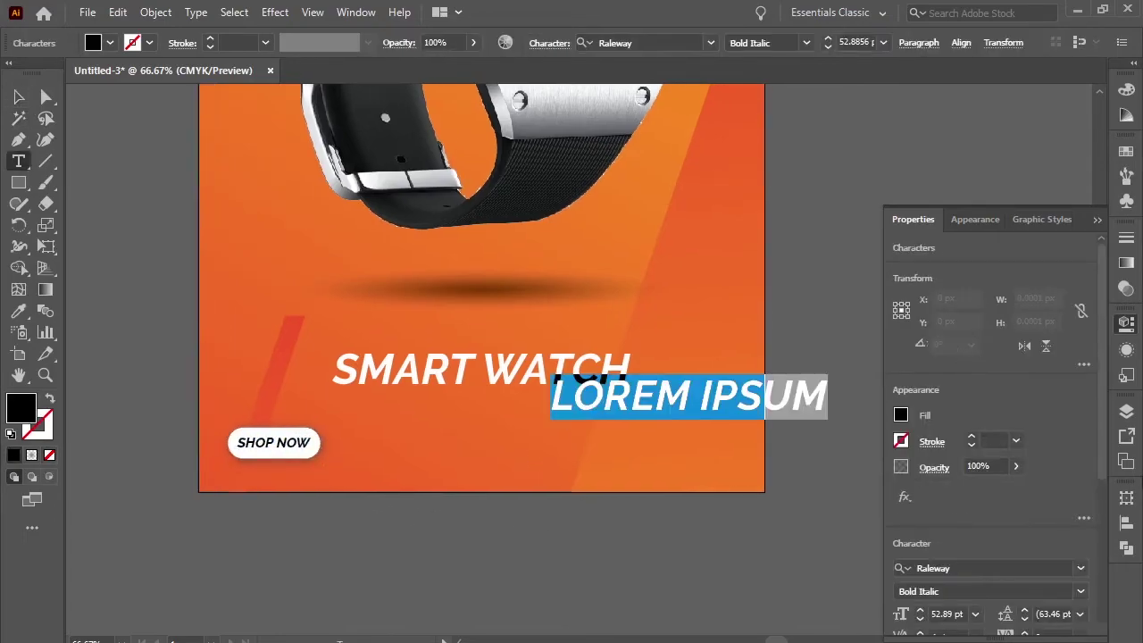
type("CONTACT US")
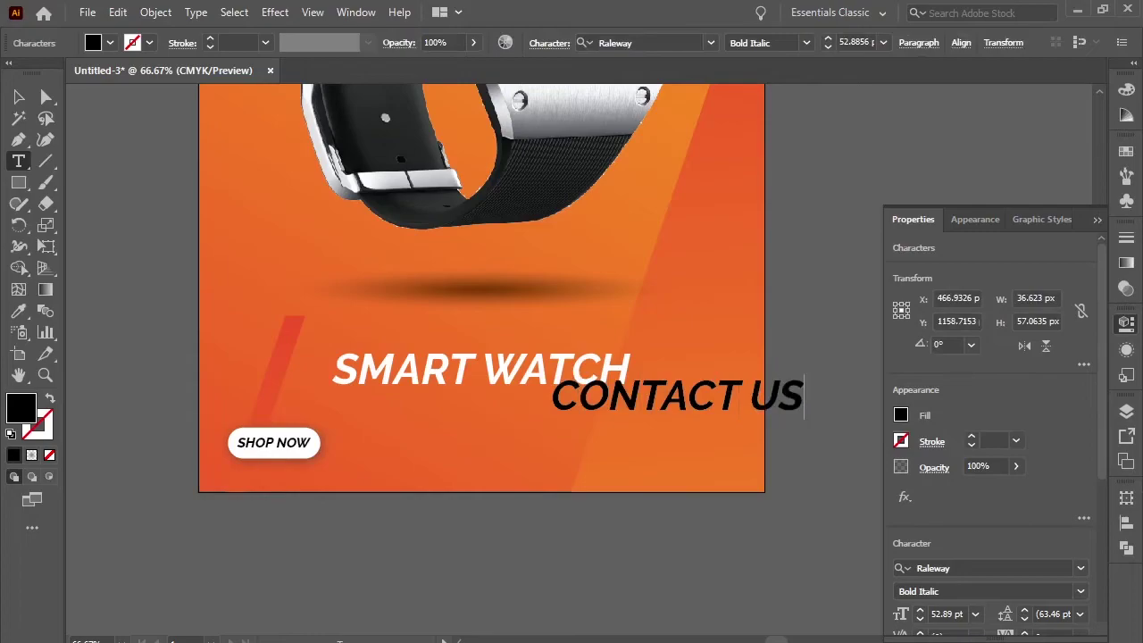
key("Escape")
mouse_move(804, 415)
left_mouse_down()
mouse_move(717, 410)
mouse_move(663, 425)
left_mouse_up()
left_click(110, 42)
left_click(39, 76)
left_click(645, 472)
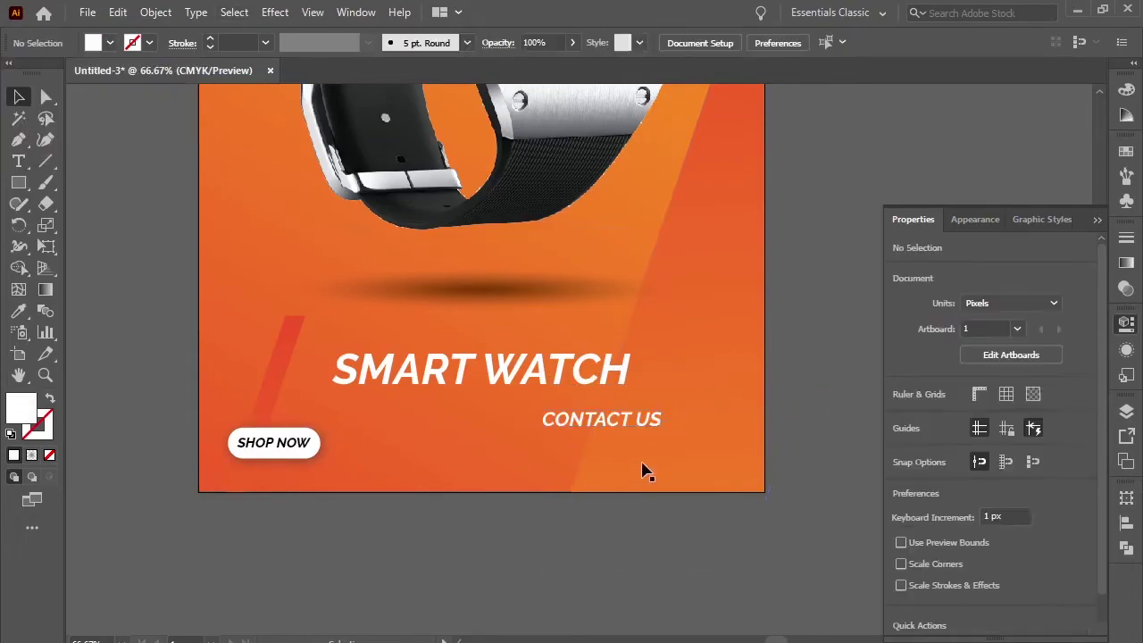
double_click(652, 422)
type(":")
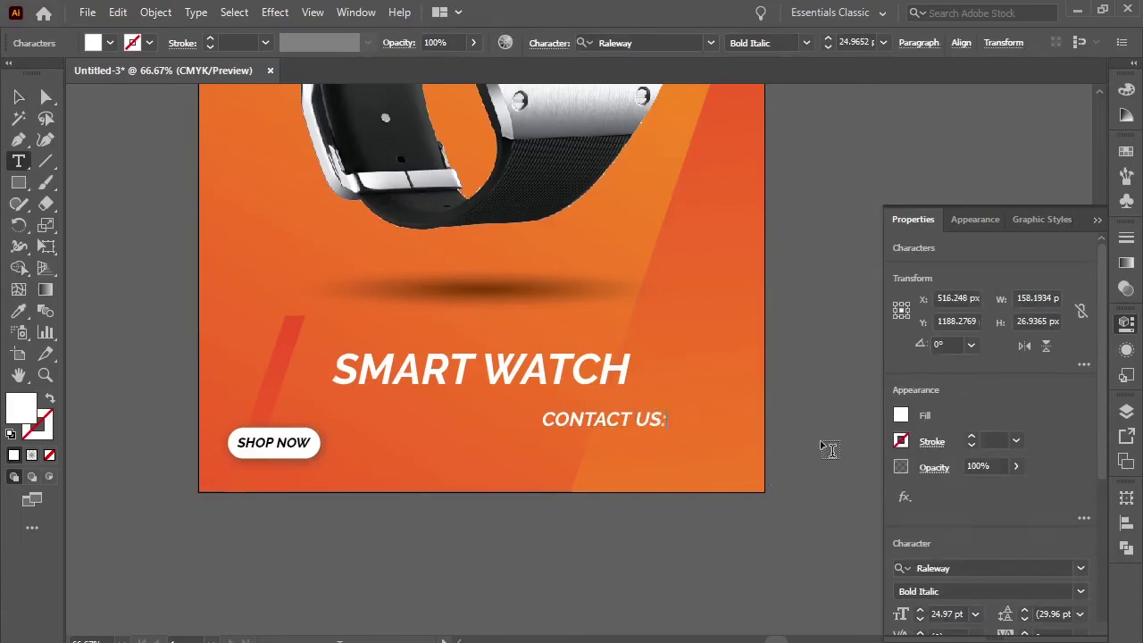
left_click(19, 97)
key("ctrl+1")
left_click_drag(592, 398, 593, 439)
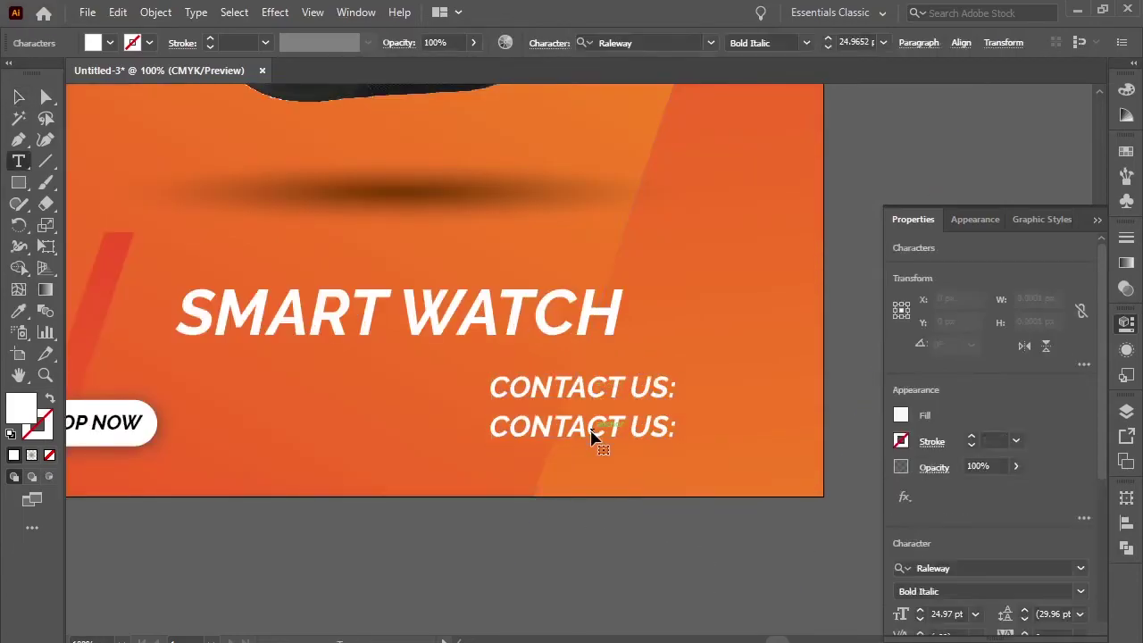
triple_click(593, 427)
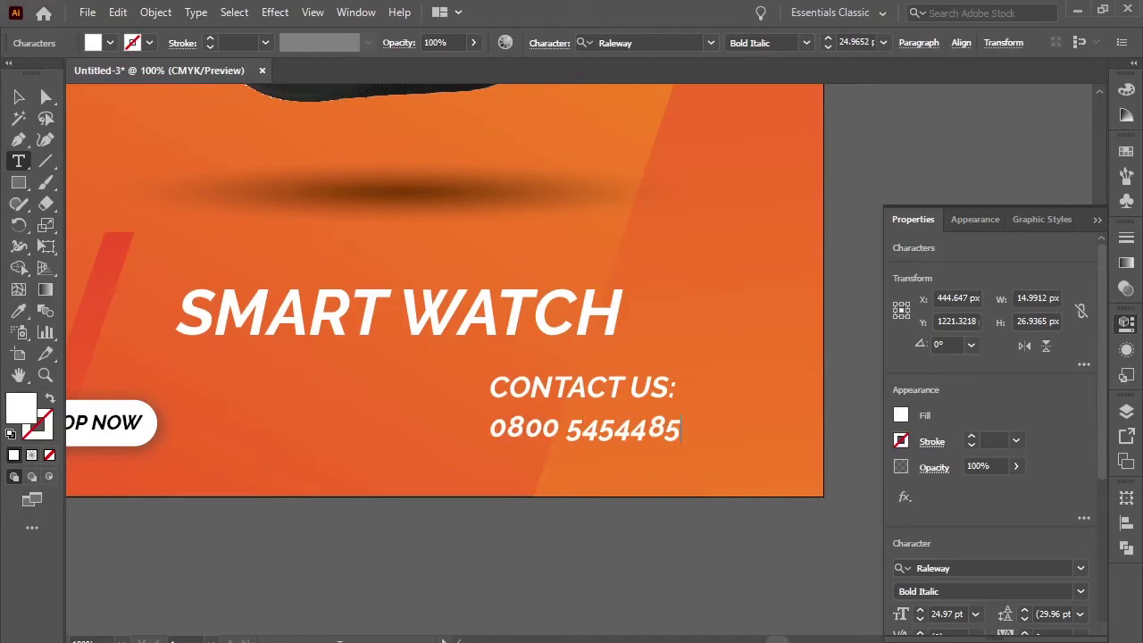
left_click(19, 96)
Set the phone number to Medium Italic and stretch it to about 196 px wide
left_click(1080, 592)
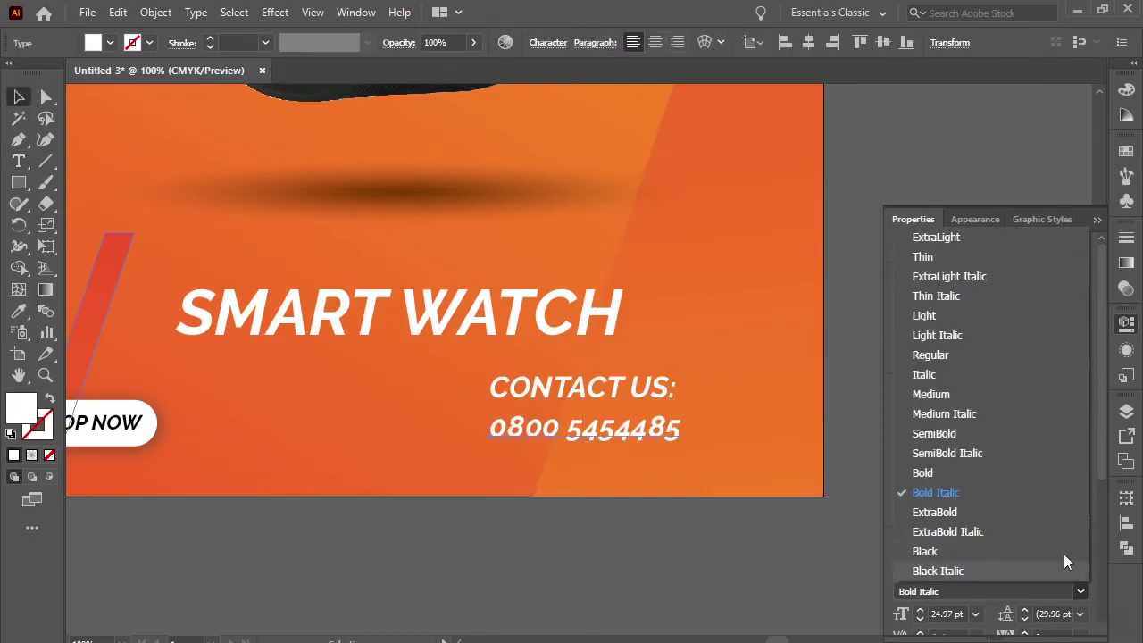
left_click(1032, 415)
left_click_drag(684, 428, 722, 428)
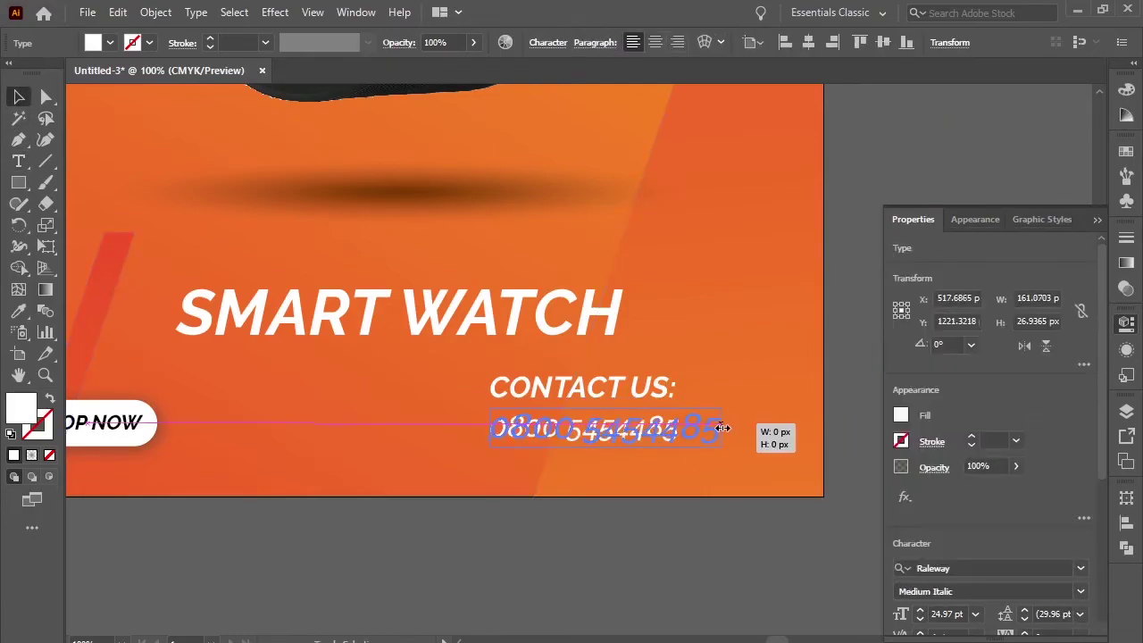
left_click_drag(491, 427, 490, 426)
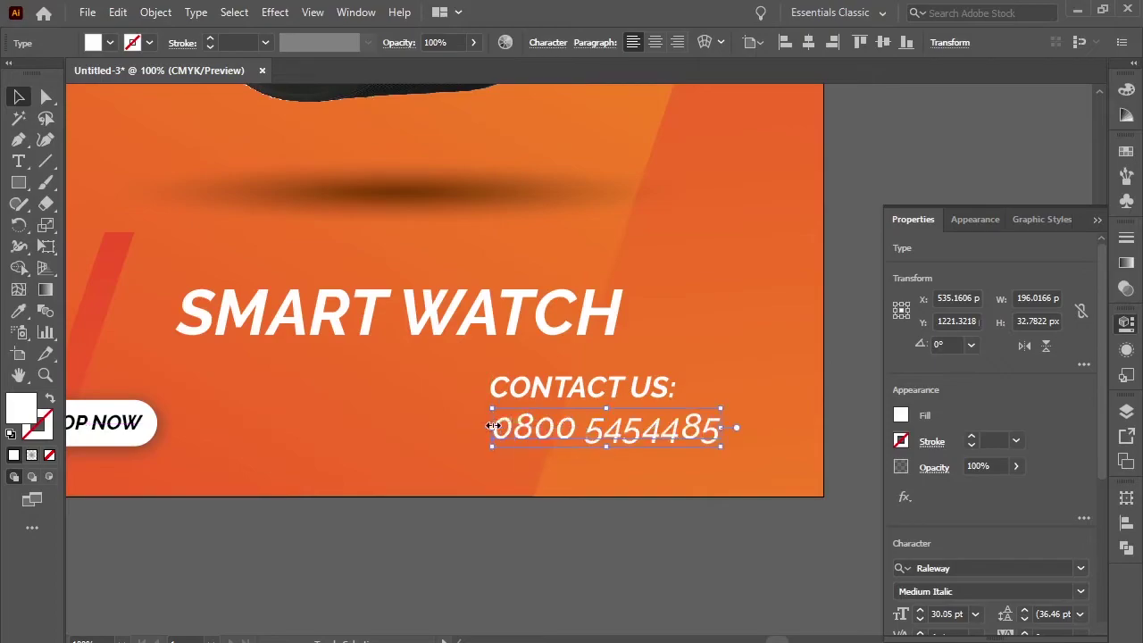
Scale both contact texts together and position them at the poster's lower right
left_click(581, 387, "shift")
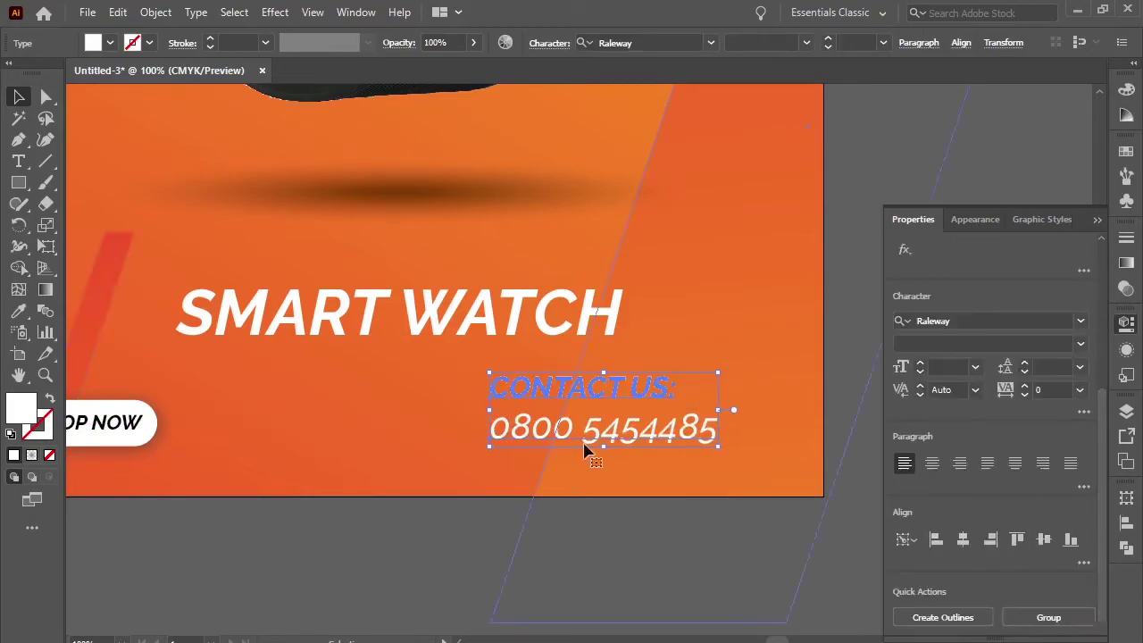
mouse_move(587, 446)
left_mouse_down()
mouse_move(631, 453)
mouse_move(623, 427)
left_mouse_up()
left_click(679, 488)
scroll(679, 488, "up", 1)
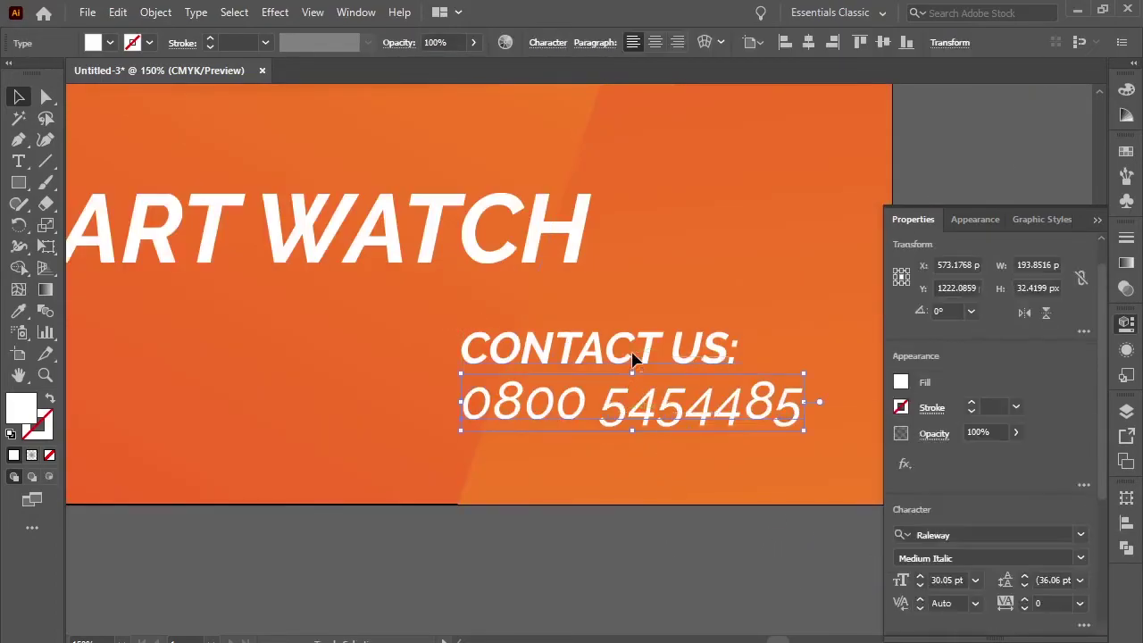
scroll(633, 366, "down", 3)
left_click_drag(676, 367, 694, 366)
scroll(677, 455, "up", 2)
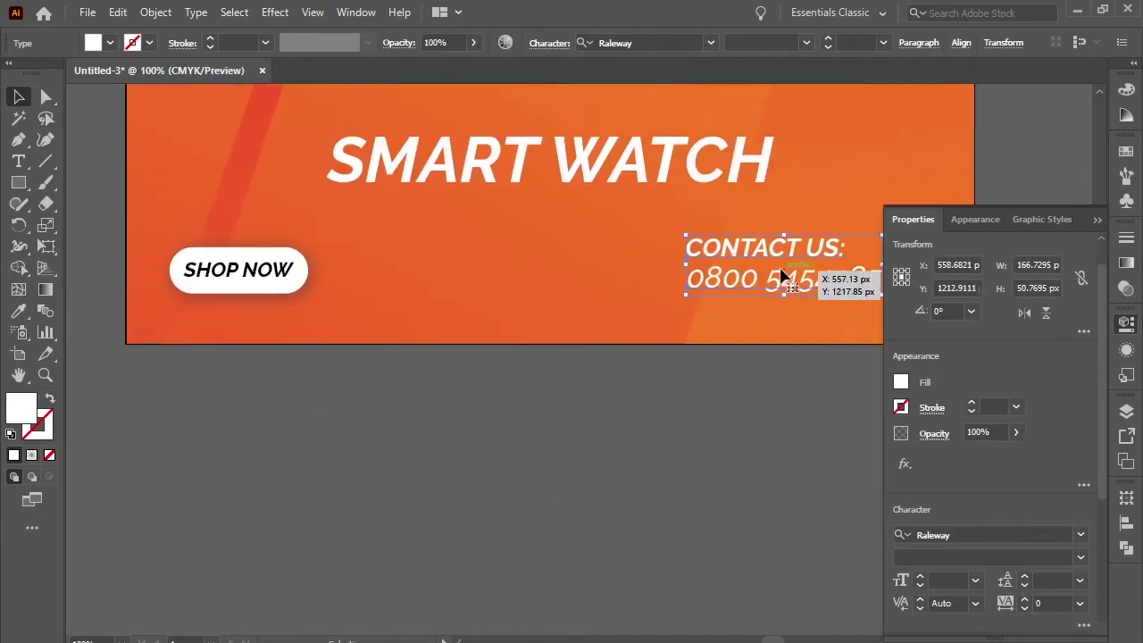
mouse_move(751, 268)
left_mouse_down()
mouse_move(299, 298)
mouse_move(603, 295)
left_mouse_up()
scroll(459, 307, "down", 1)
left_click_drag(476, 272, 475, 270)
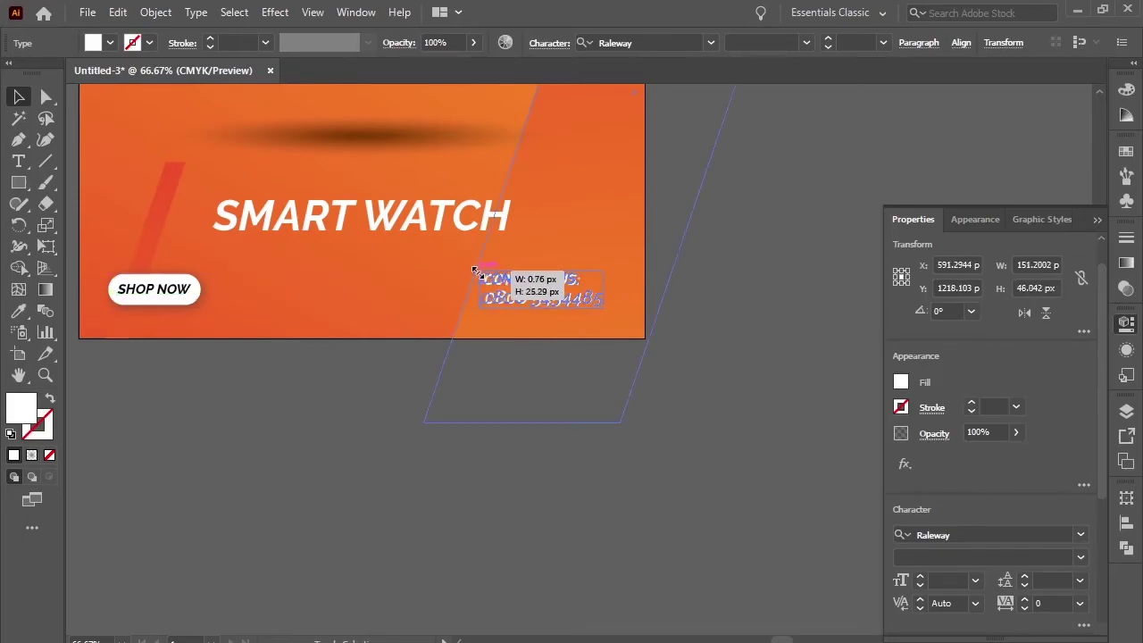
left_click(605, 421)
Enlarge the SHOP NOW button slightly from its corner handle
key("ctrl+minus")
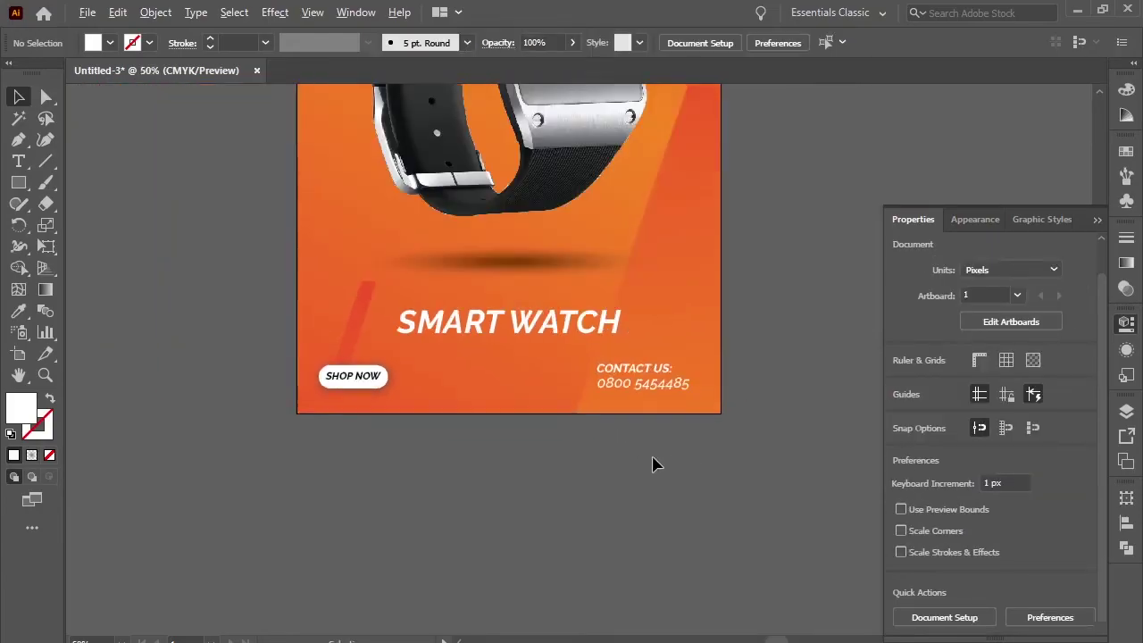
key("ctrl+minus")
mouse_move(705, 462)
left_mouse_down()
mouse_move(595, 375)
mouse_move(584, 403)
left_mouse_up()
scroll(625, 403, "up", 1)
scroll(360, 533, "up", 3)
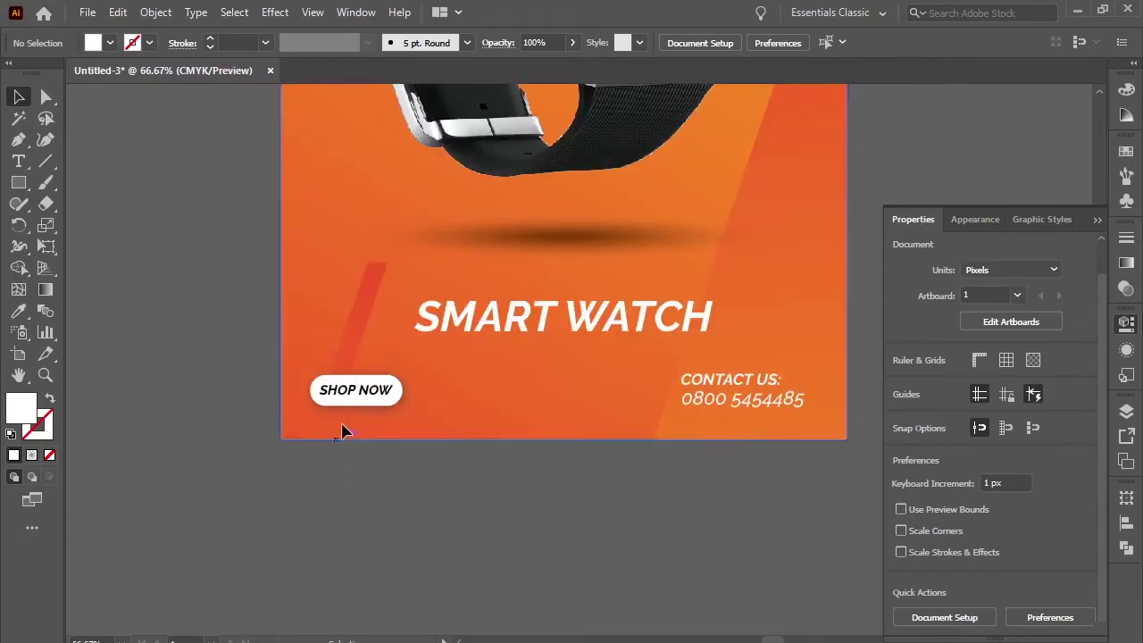
left_click(353, 395)
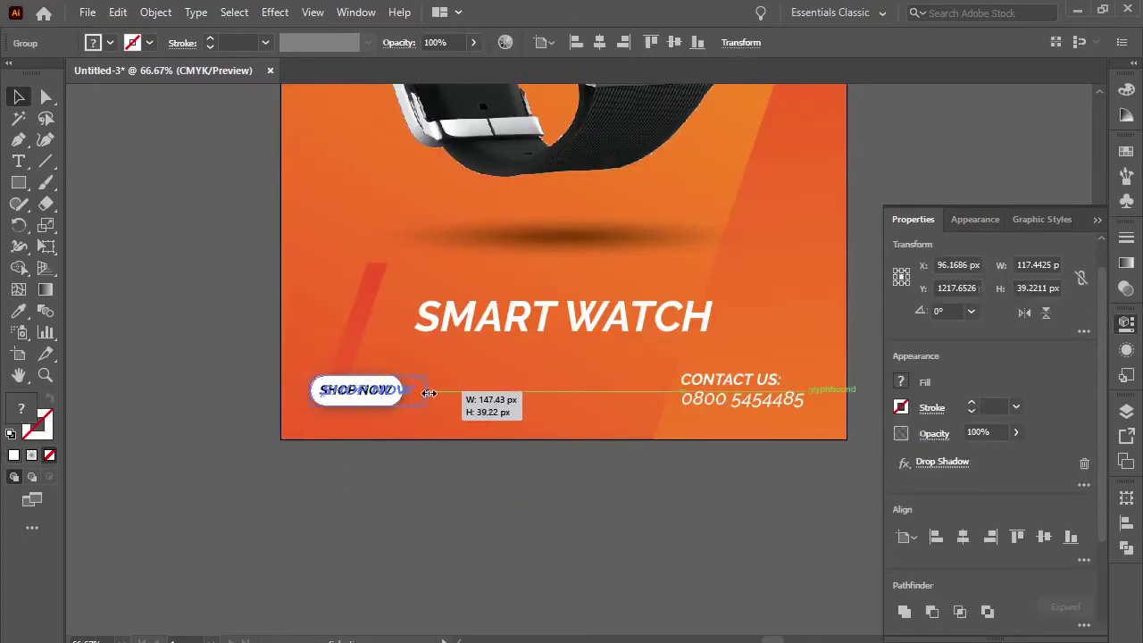
left_click_drag(403, 375, 425, 370)
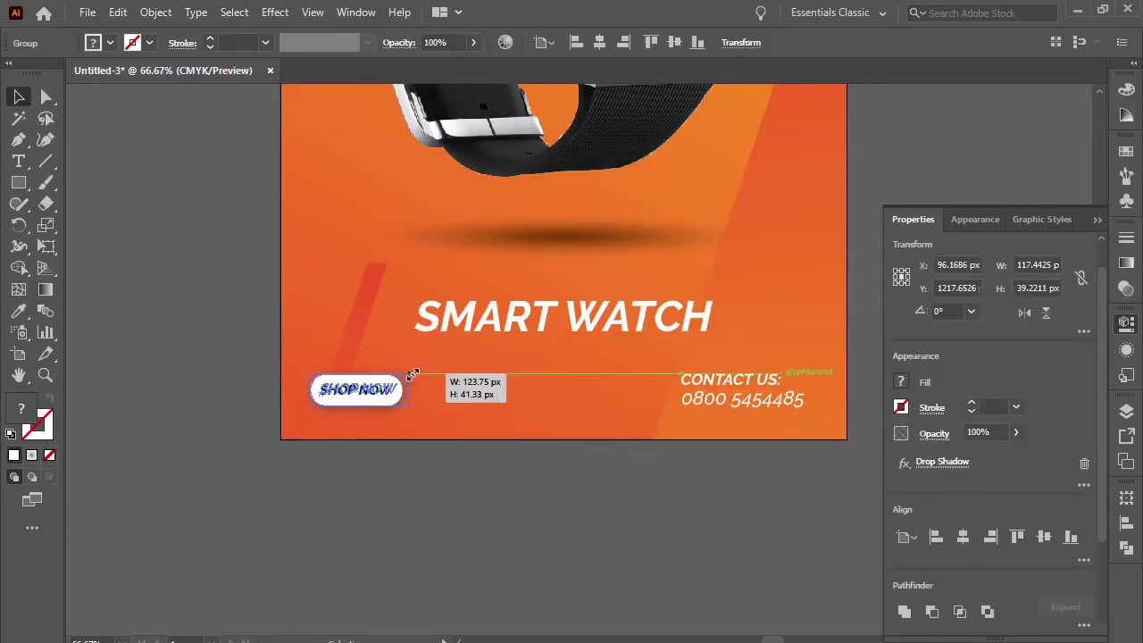
left_click(450, 492)
Enter and leave the SHOP NOW group's isolation editing
scroll(405, 491, "up", 2)
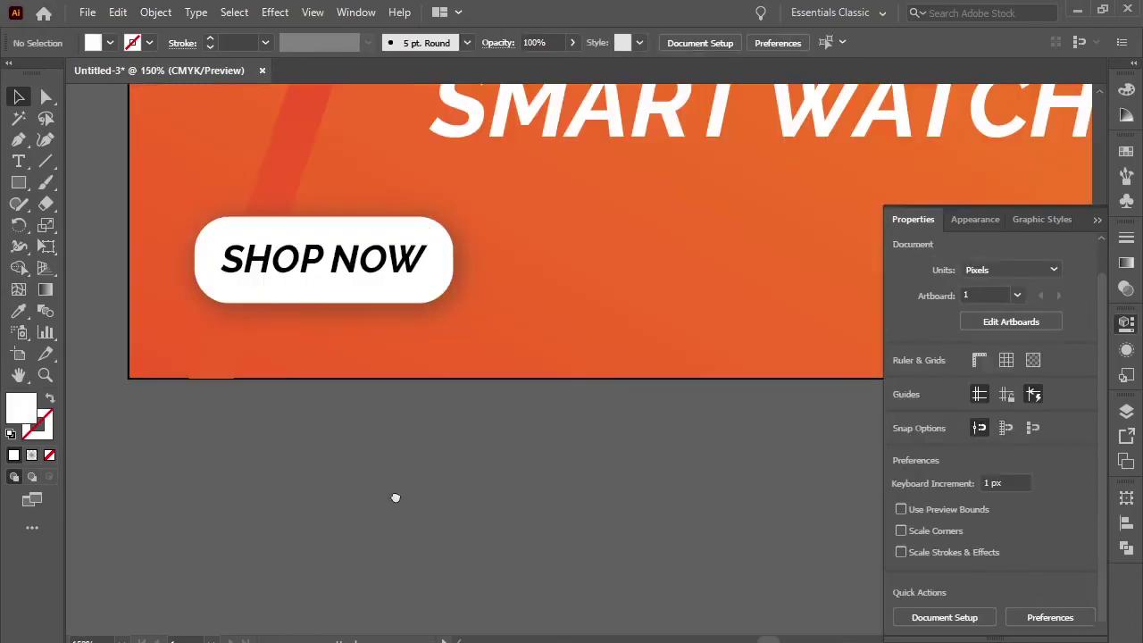
scroll(485, 416, "up", 1)
double_click(527, 279)
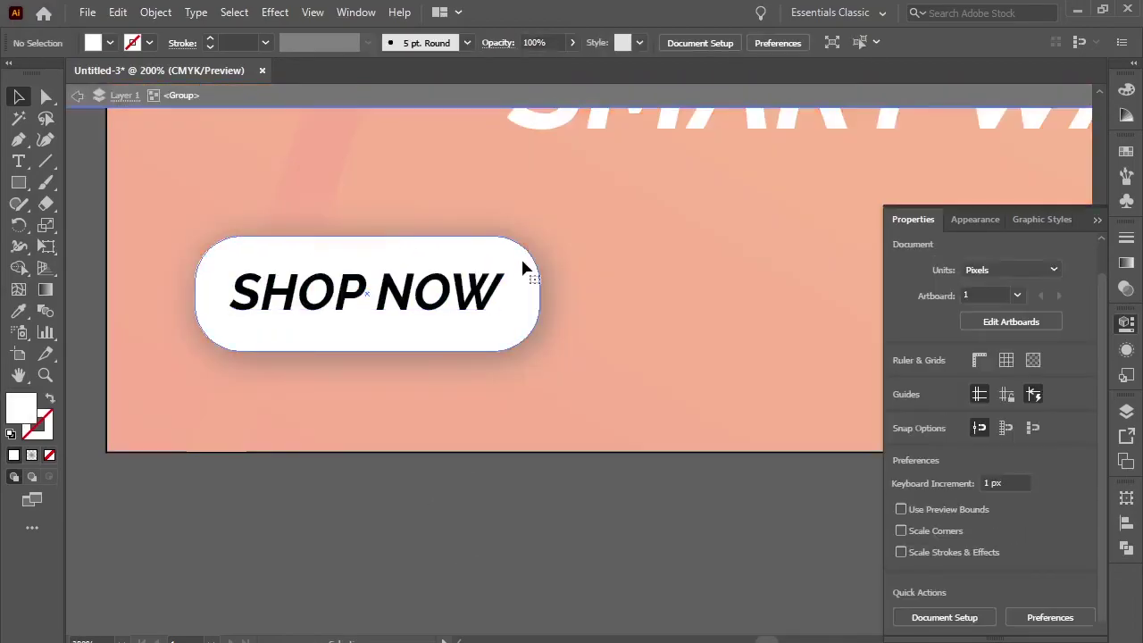
double_click(471, 521)
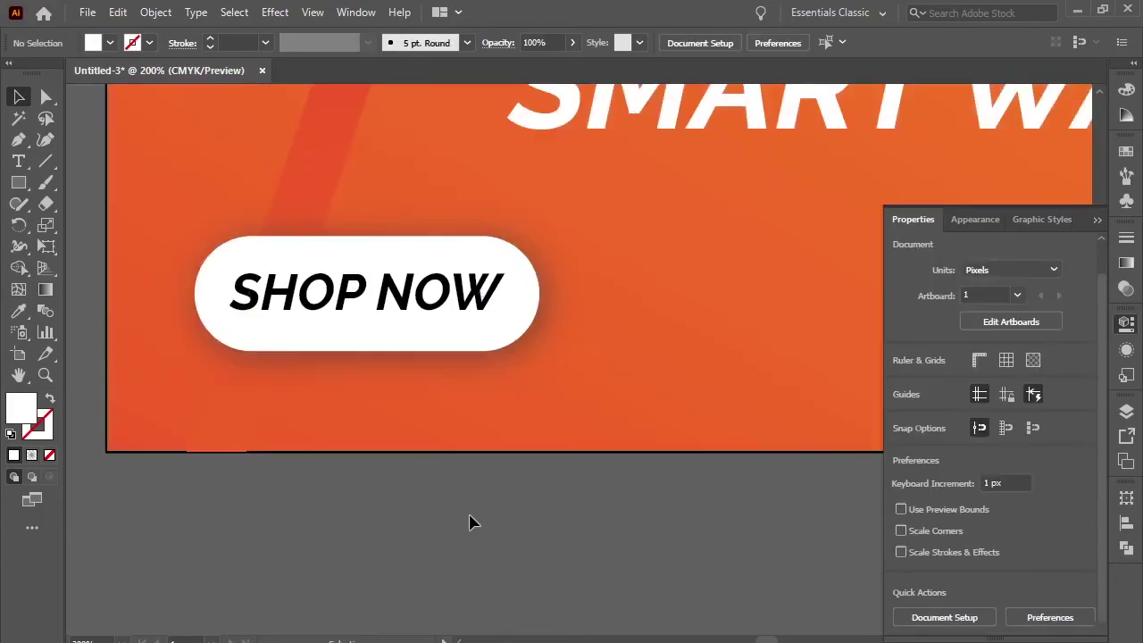
scroll(469, 520, "down", 3)
left_click_drag(467, 518, 418, 565)
Move the SHOP NOW button slightly down at the poster's bottom left
scroll(471, 535, "up", 3)
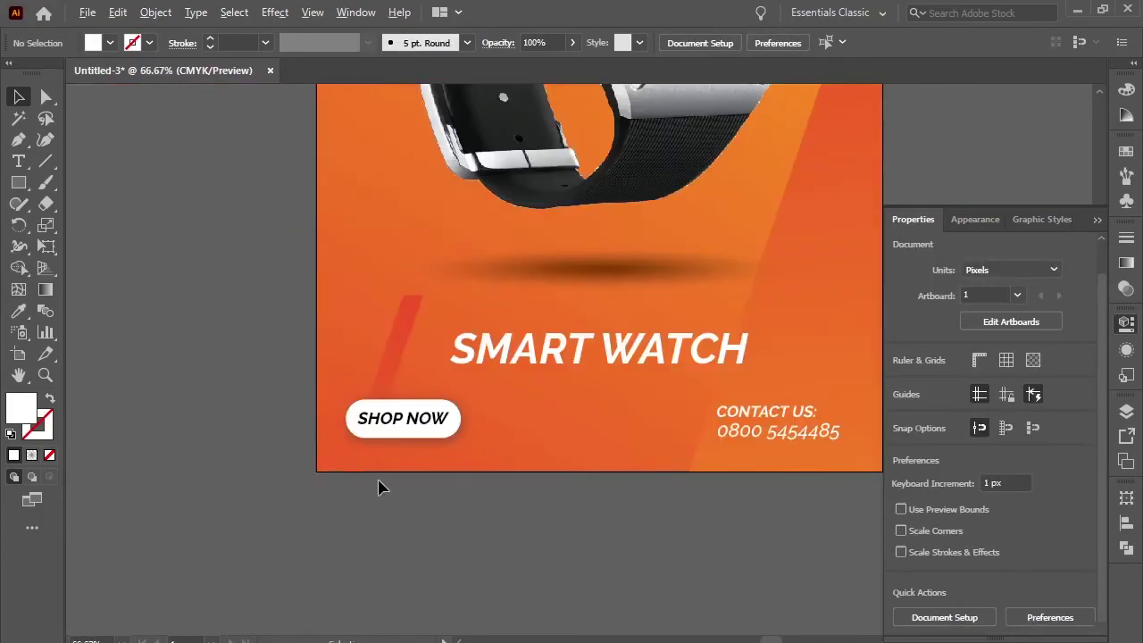
left_click(387, 429)
scroll(387, 429, "up", 3)
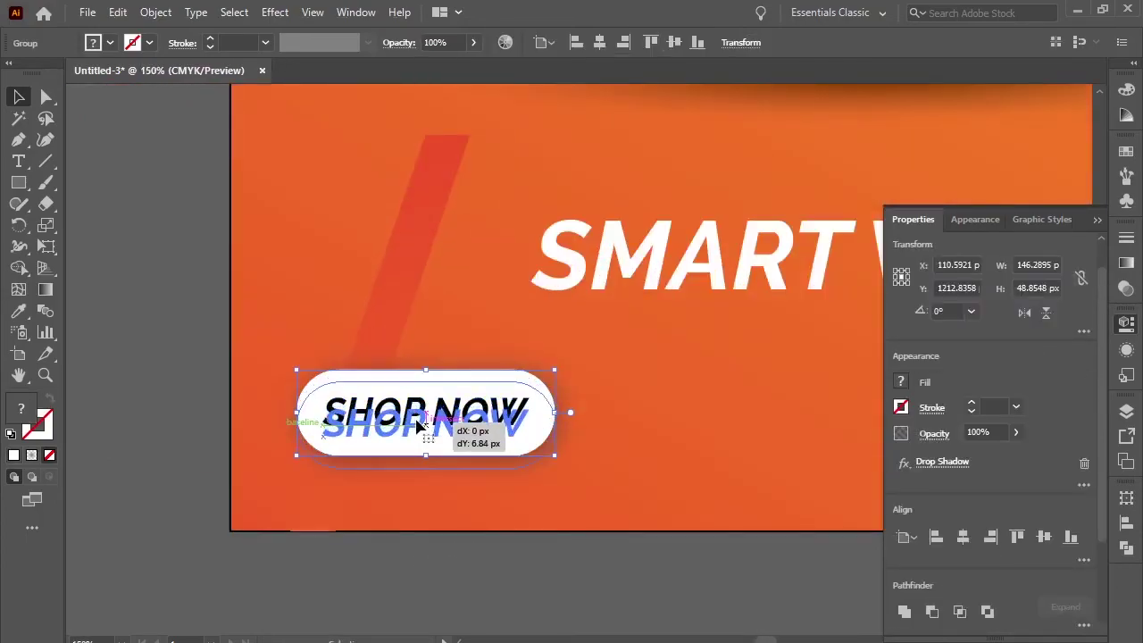
left_click_drag(420, 427, 420, 433)
left_click(505, 590)
scroll(506, 589, "down", 3)
left_click_drag(635, 596, 384, 540)
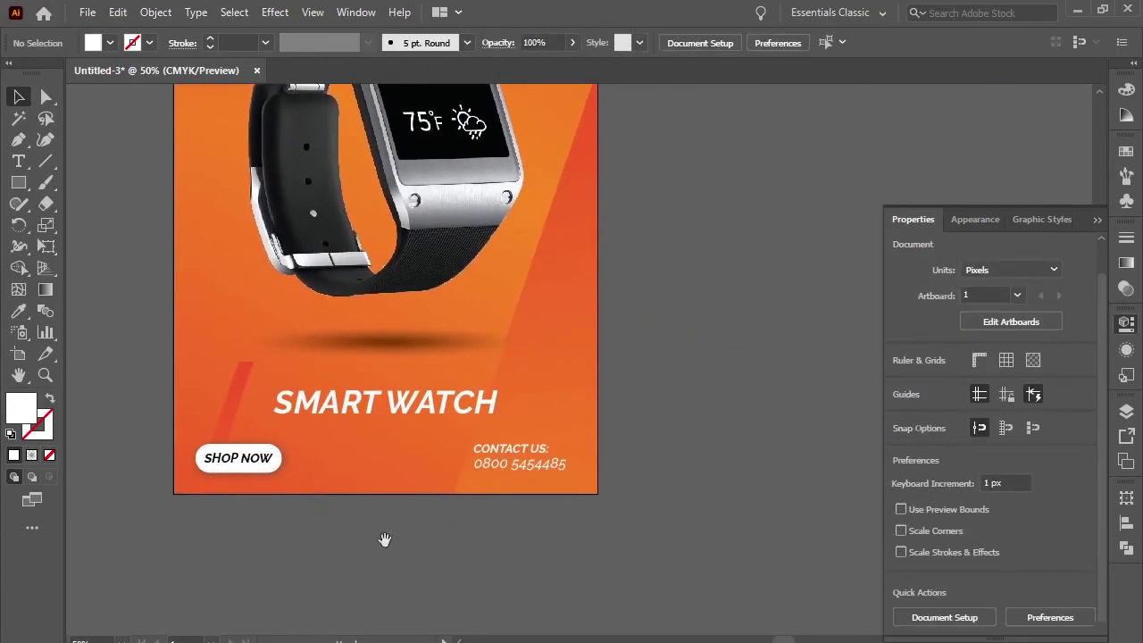
left_click(271, 467)
Align the SHOP NOW button with the contact text and centre the SMART WATCH heading
left_click_drag(503, 465, 515, 453)
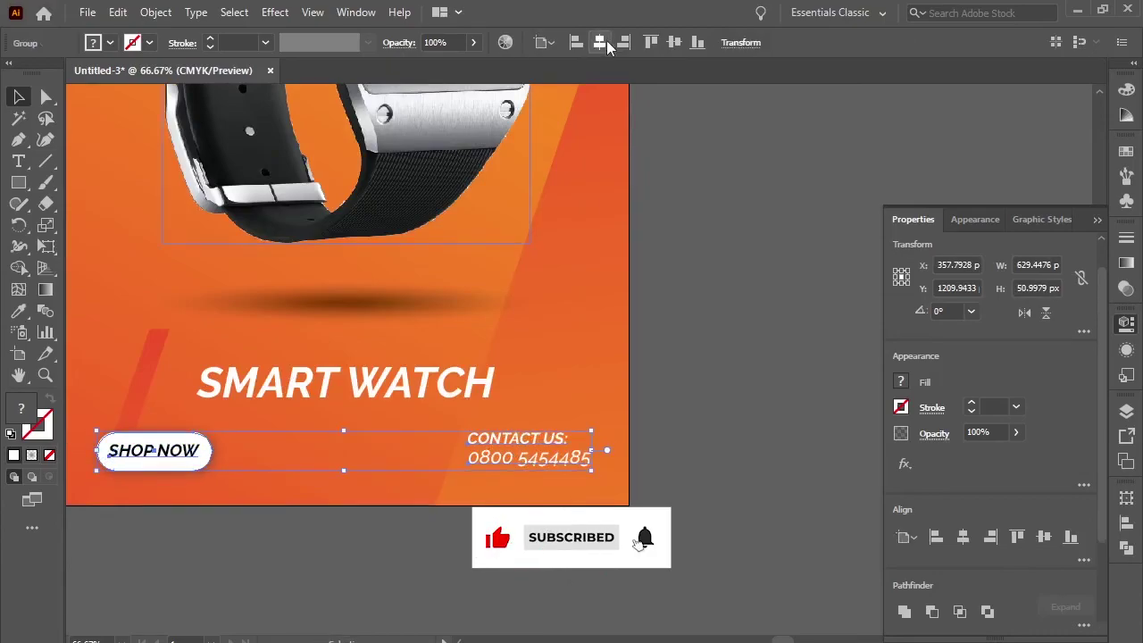
left_click(657, 419)
left_click_drag(375, 395, 374, 394)
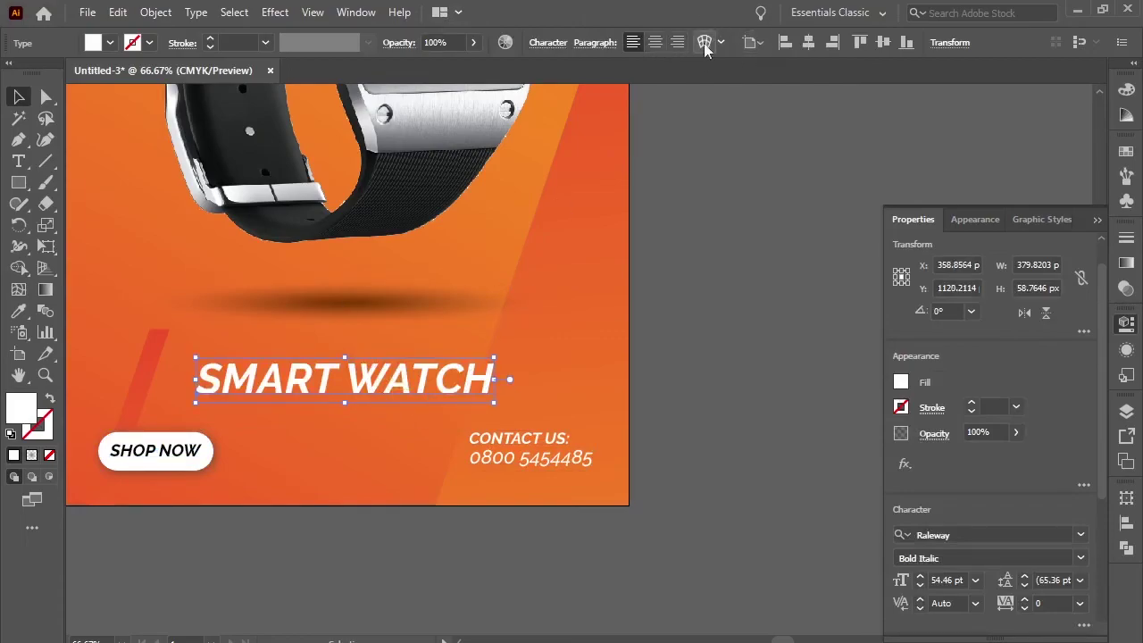
left_click(798, 43)
left_click(745, 271)
Enlarge the SUPER SALE OFFER label and zoom out to view the finished poster
scroll(720, 340, "down", 2)
mouse_move(720, 339)
left_mouse_down()
mouse_move(617, 526)
mouse_move(645, 448)
mouse_move(561, 483)
left_mouse_up()
left_click(362, 239)
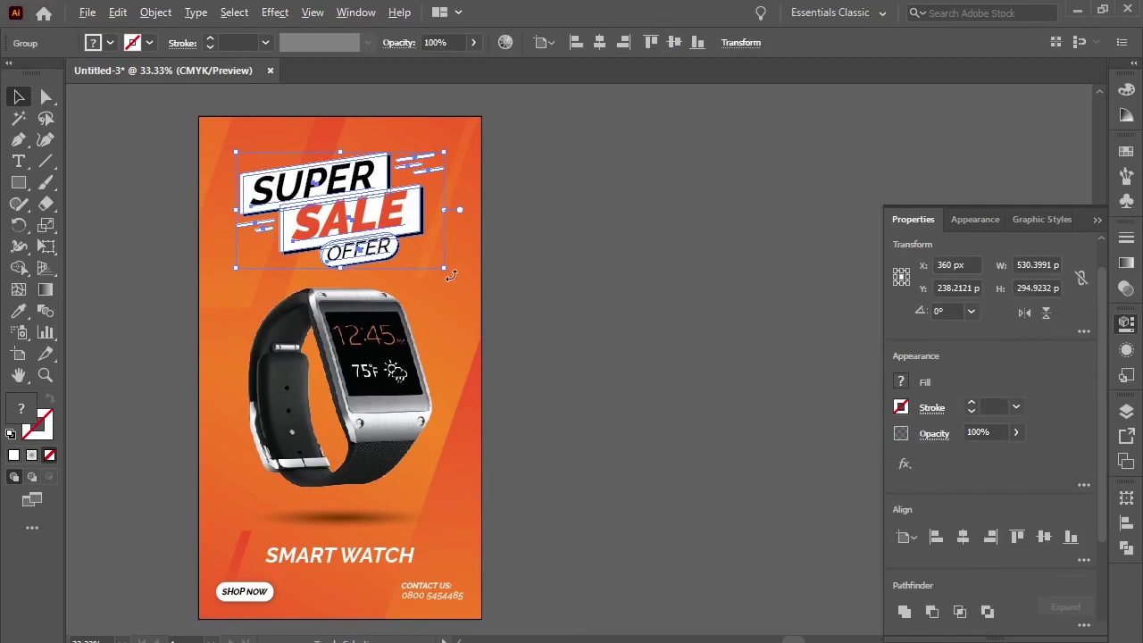
left_click_drag(449, 270, 456, 274)
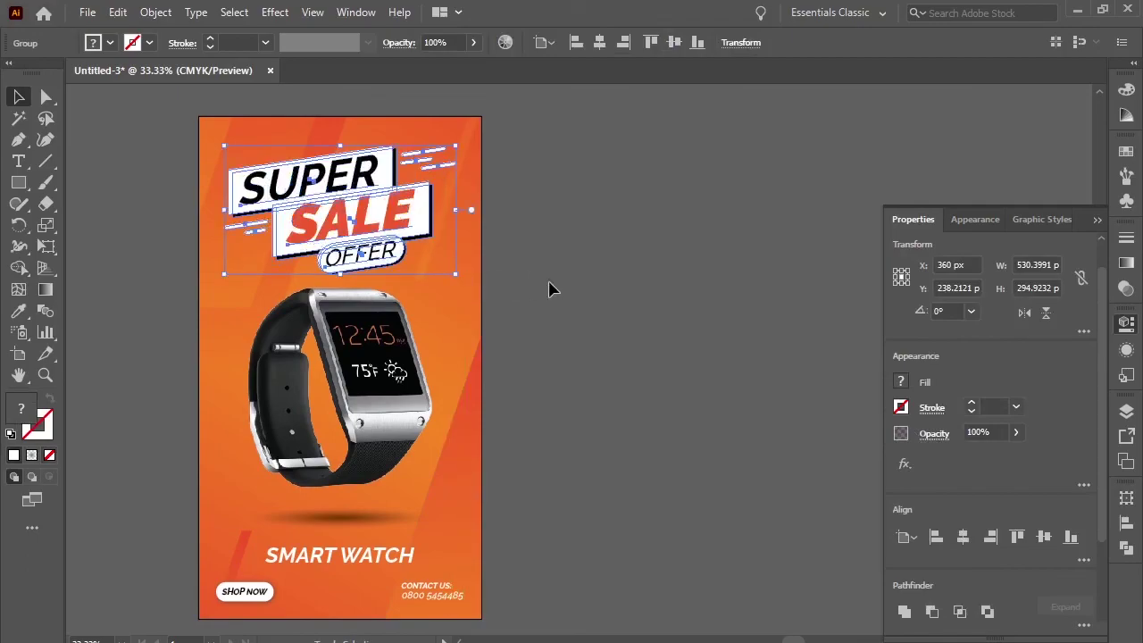
left_click(648, 342)
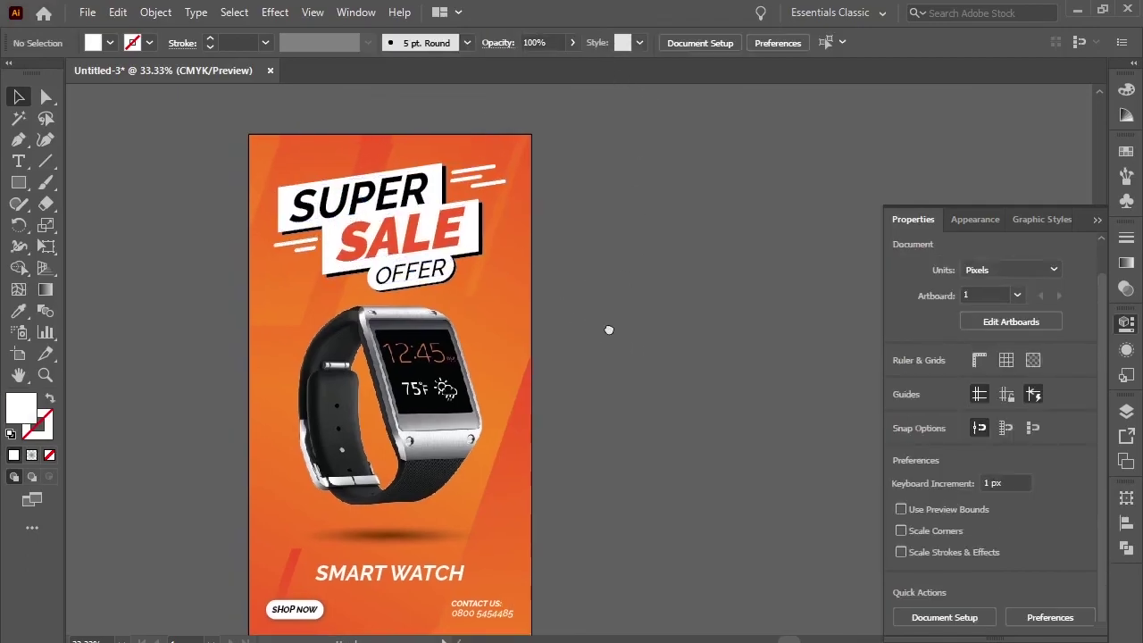
key("ctrl+minus")
key("ctrl+minus")
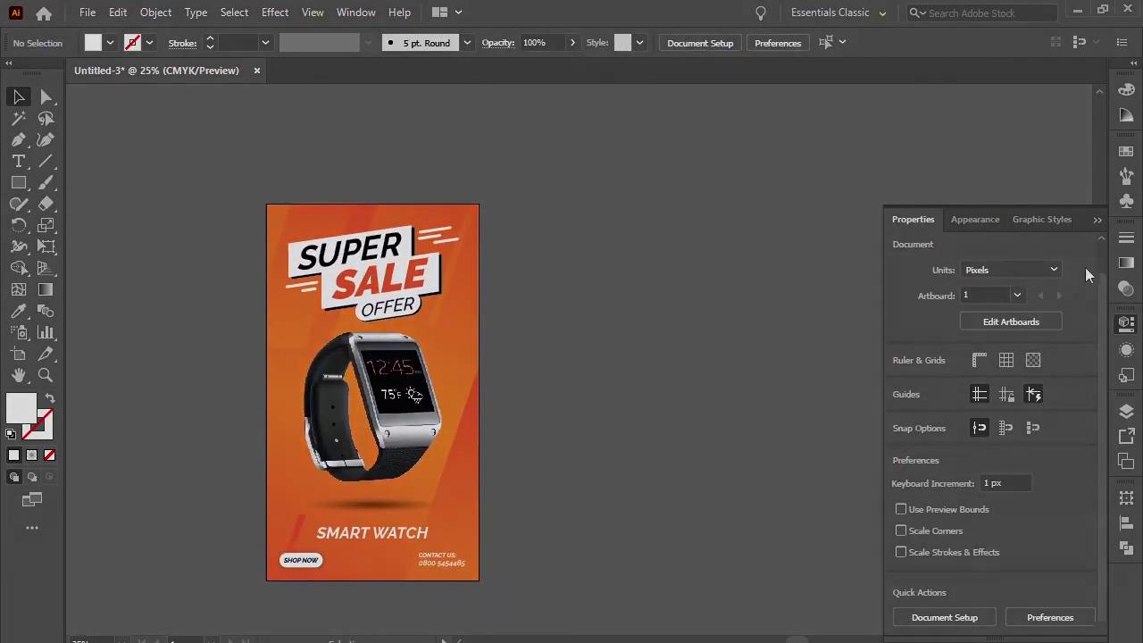